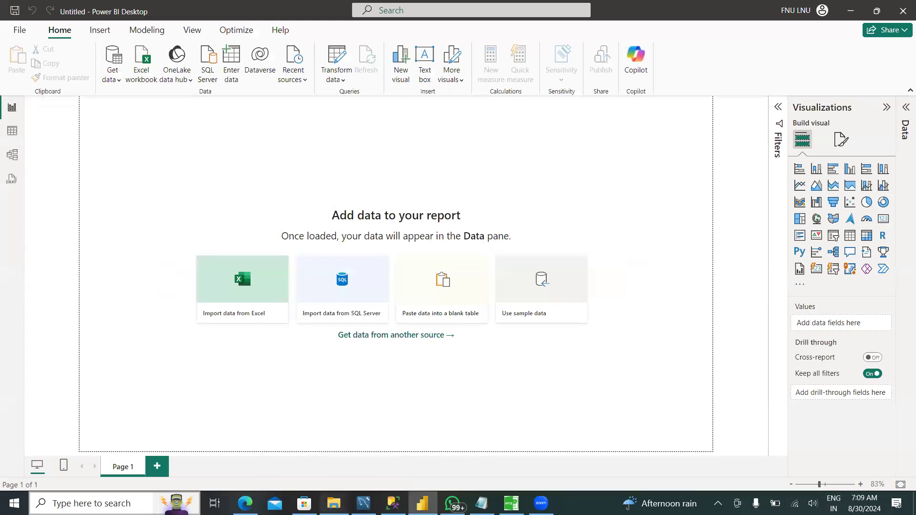
- Open the Films report file from the Class 28 folder inside PBI Training in File Explorer
click(333, 504)
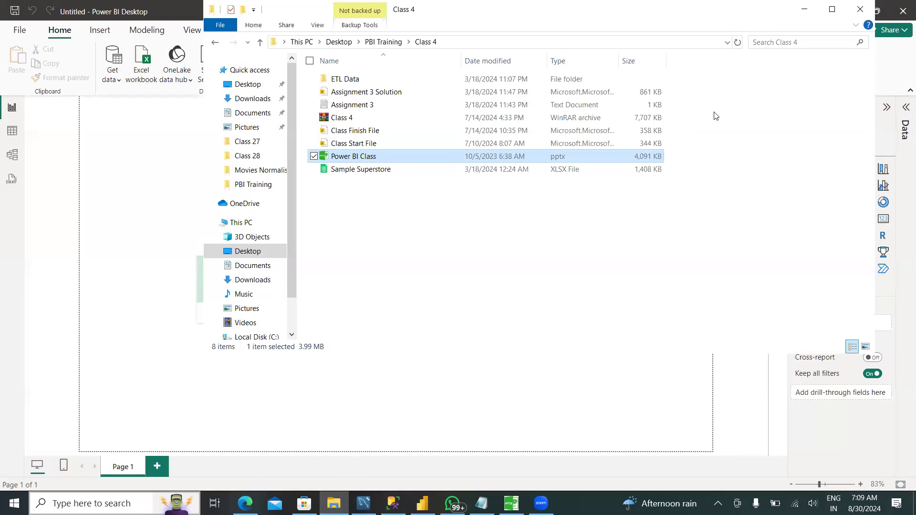
click(804, 9)
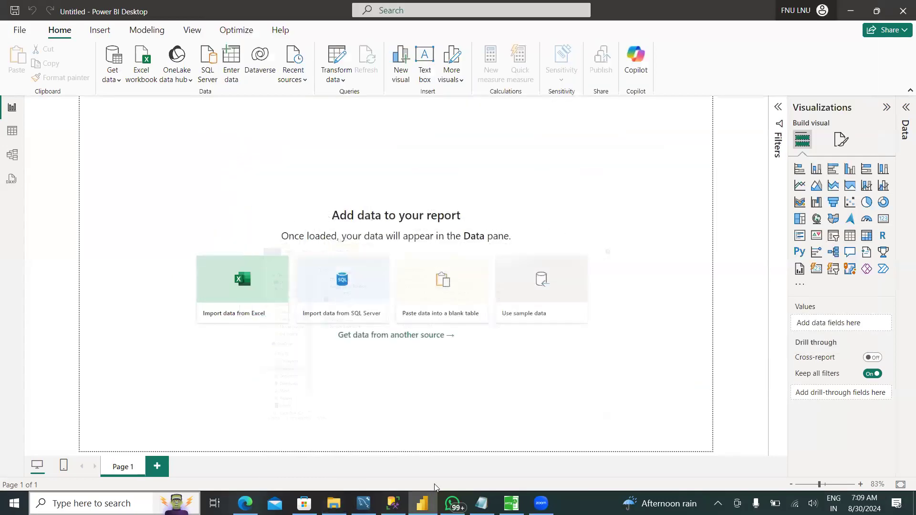
mouse_move(333, 503)
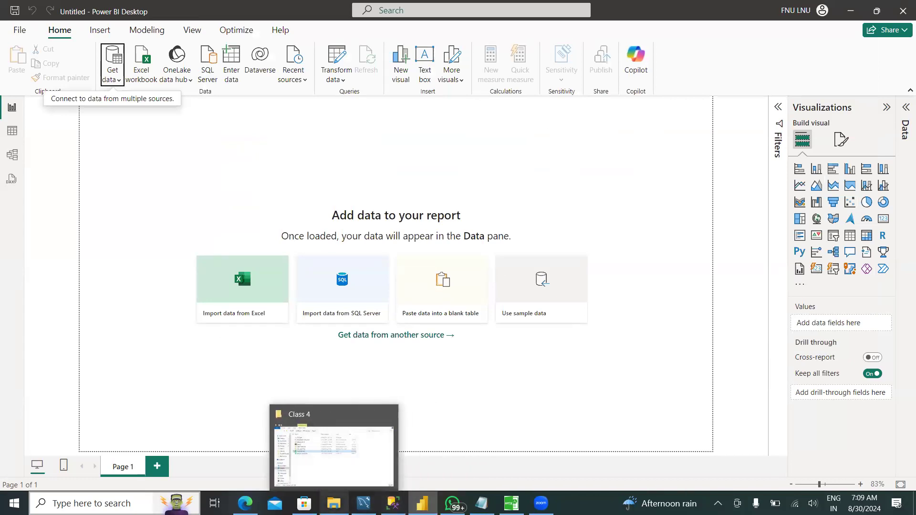
click(334, 448)
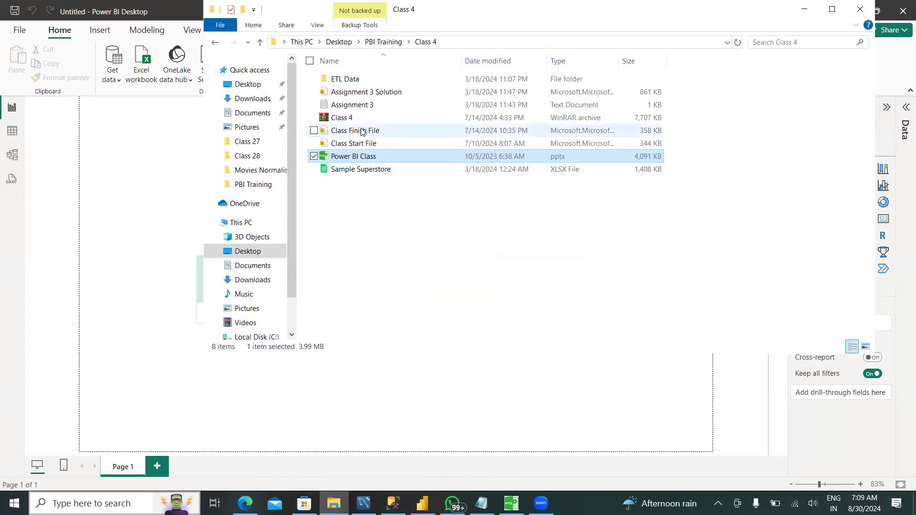
click(260, 42)
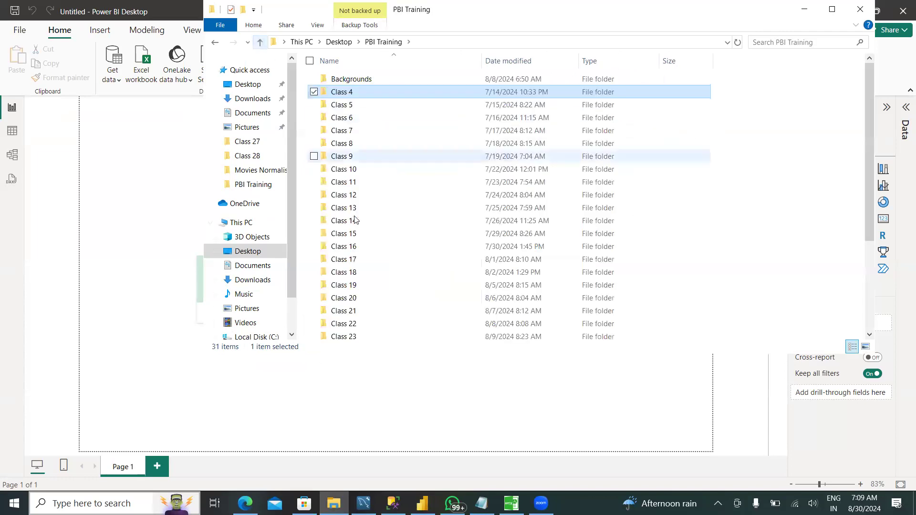
scroll(355, 219, down, 4)
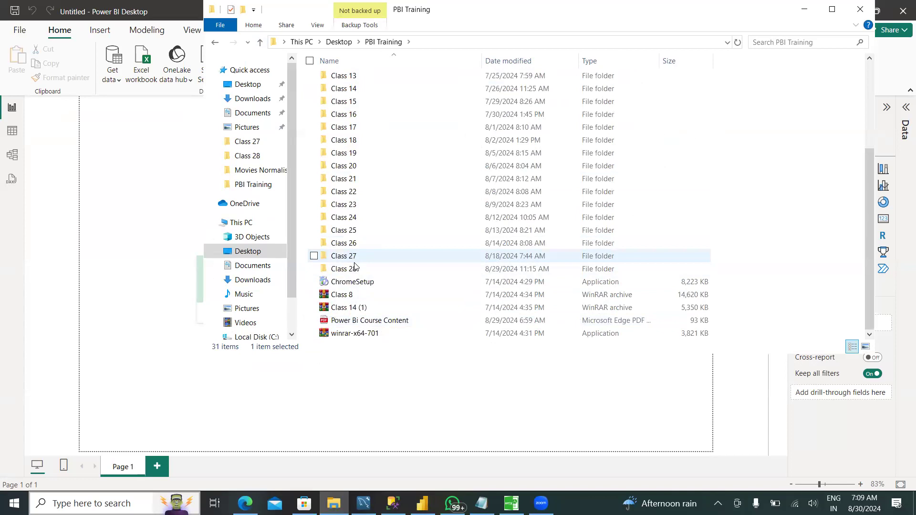
double_click(354, 267)
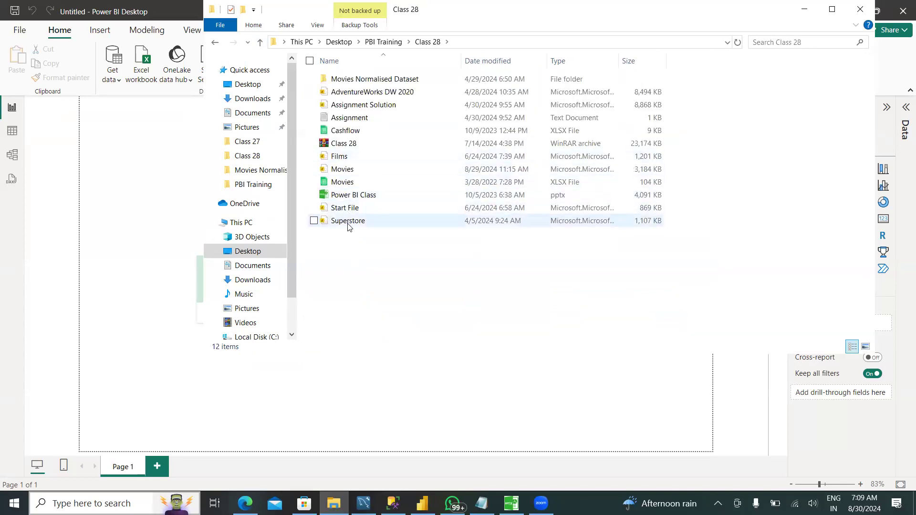
double_click(351, 159)
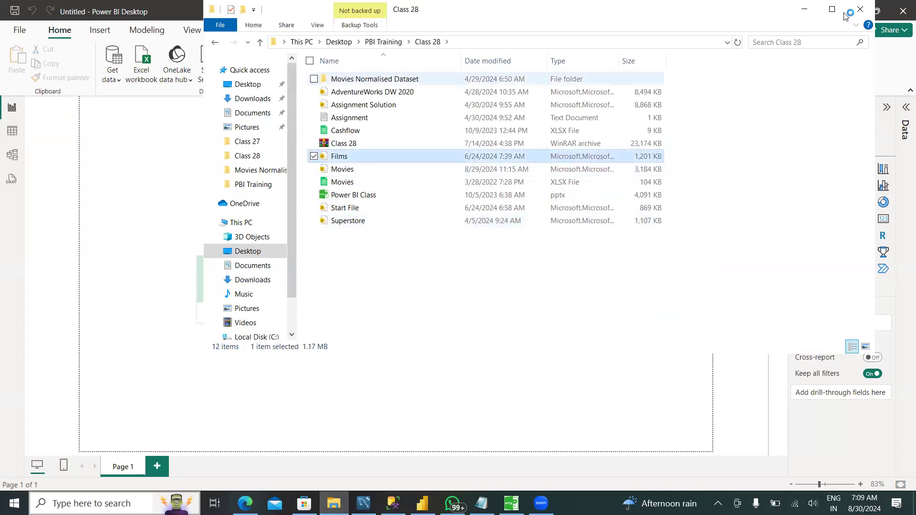
- Switch to the Films report window and decline the Azure Maps upgrade for now
click(546, 365)
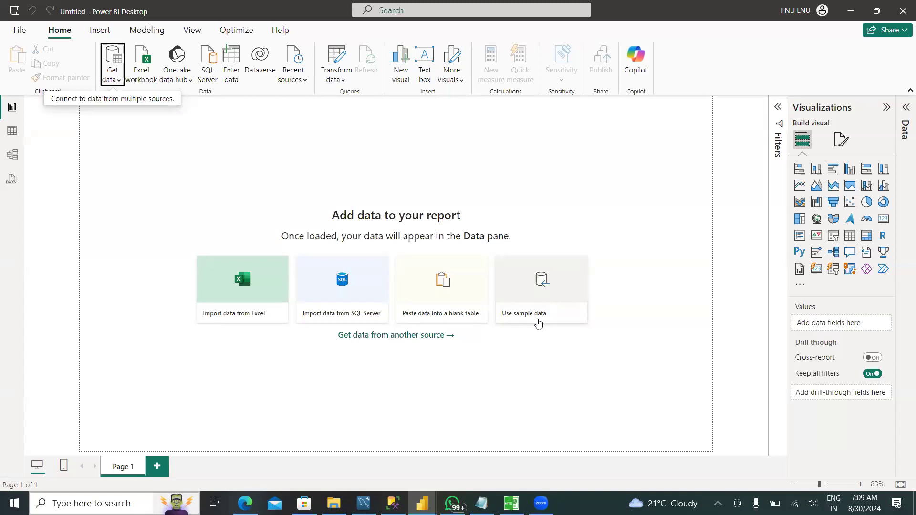
mouse_move(423, 505)
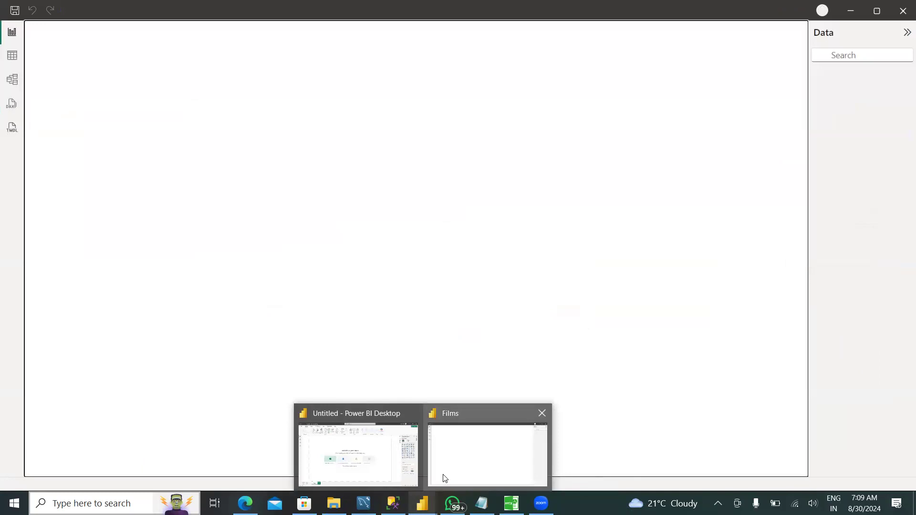
mouse_move(444, 478)
click(444, 479)
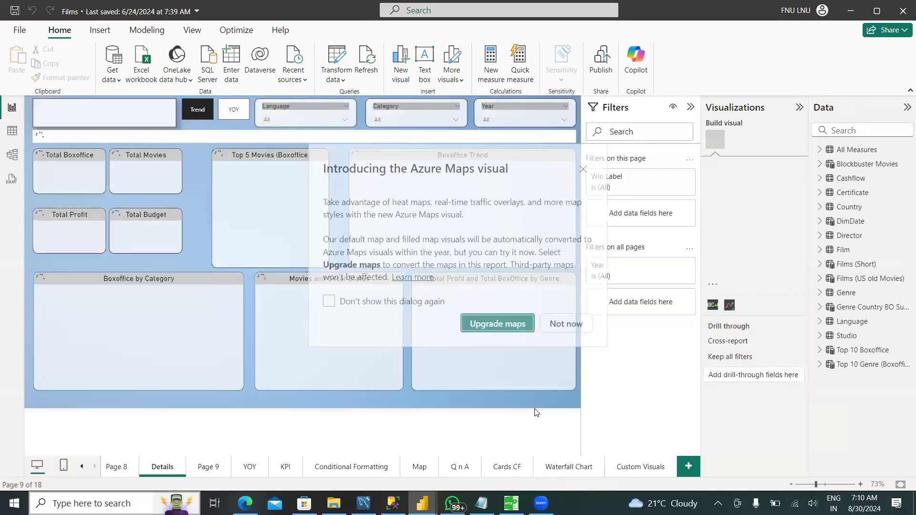
click(560, 325)
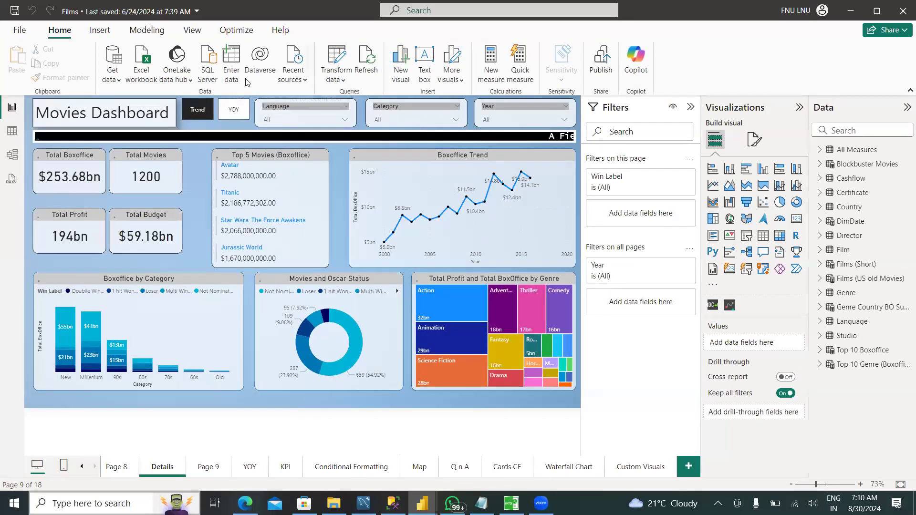
- Open the Power Query Editor and check the source status of each query from Certificate through Cashflow
click(336, 61)
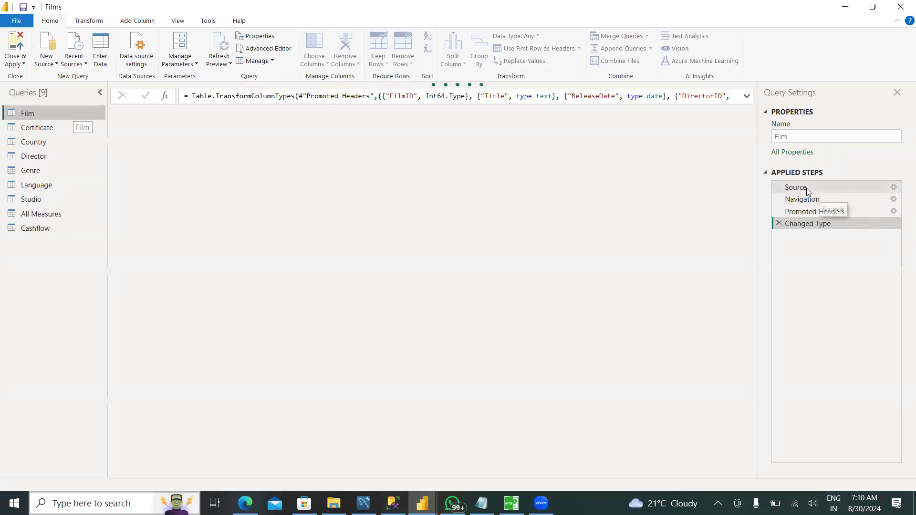
click(44, 127)
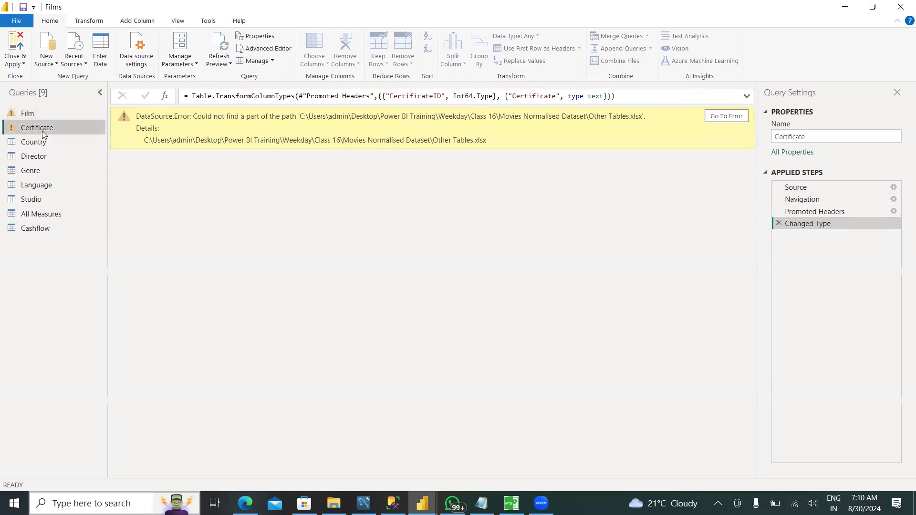
click(42, 143)
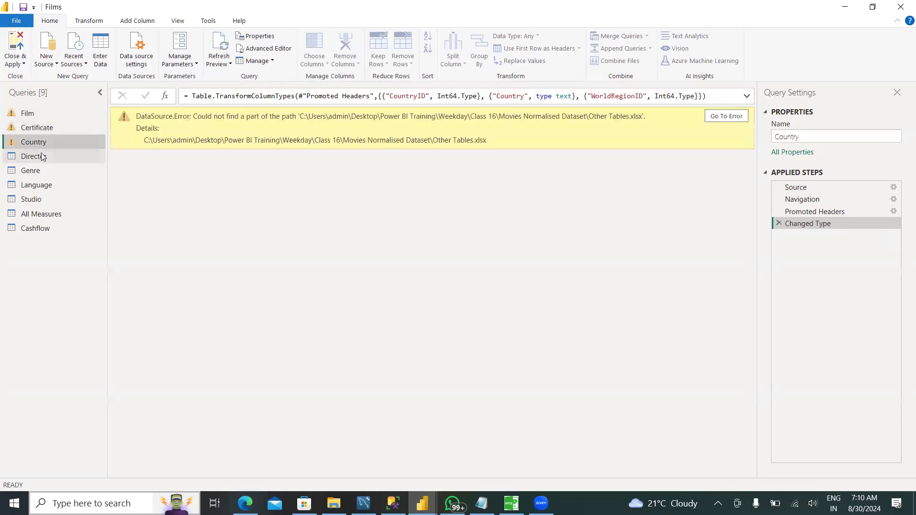
click(42, 159)
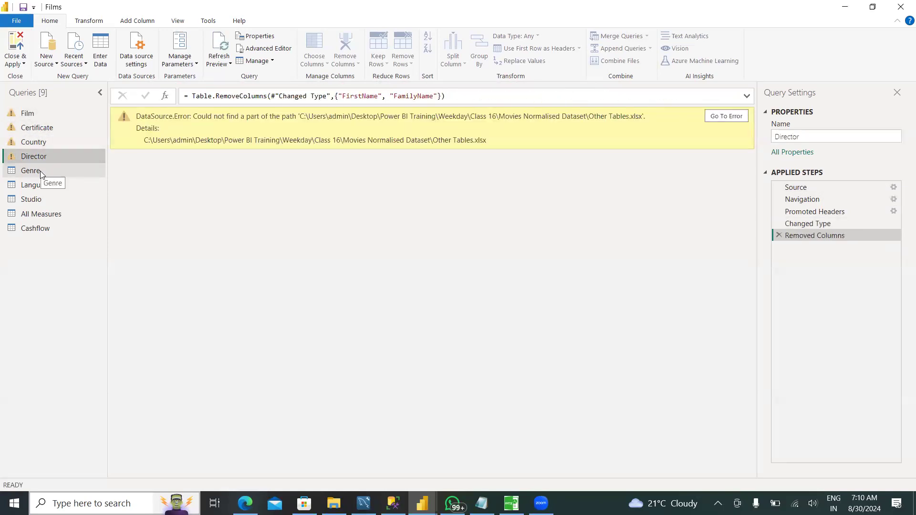
click(40, 171)
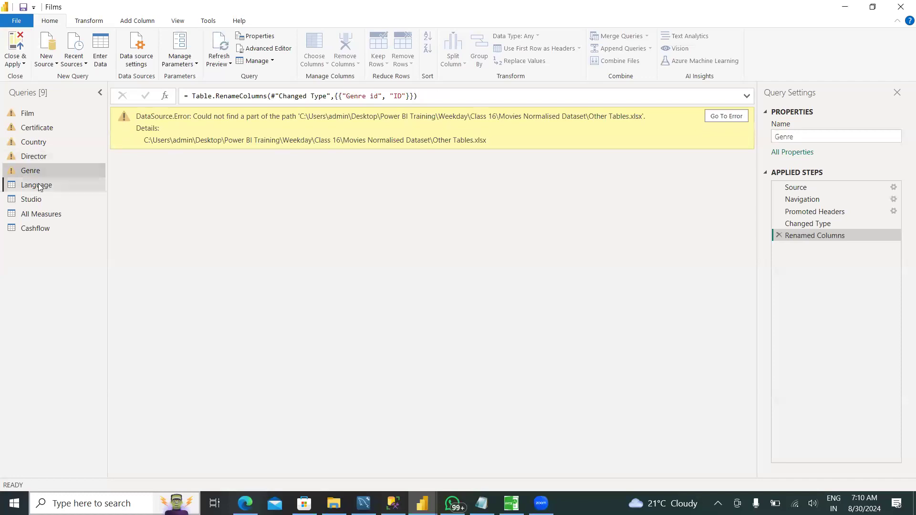
click(38, 186)
click(40, 200)
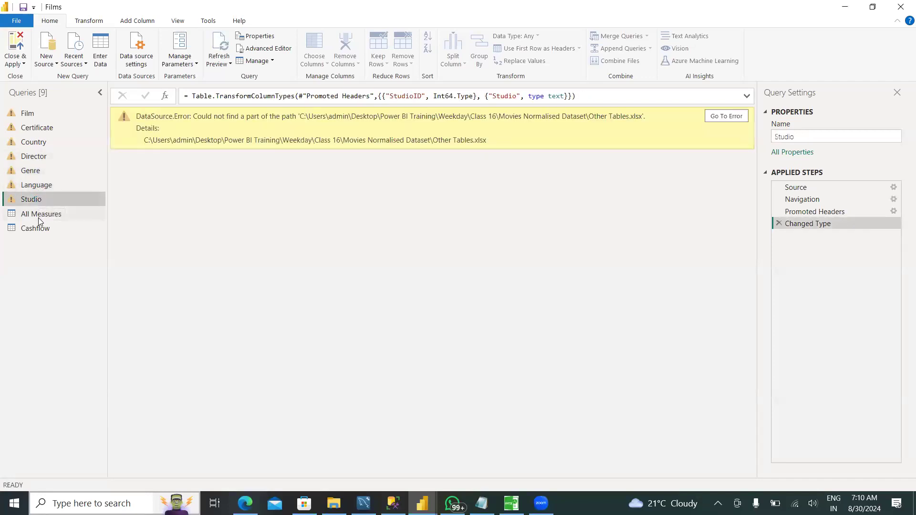
click(40, 216)
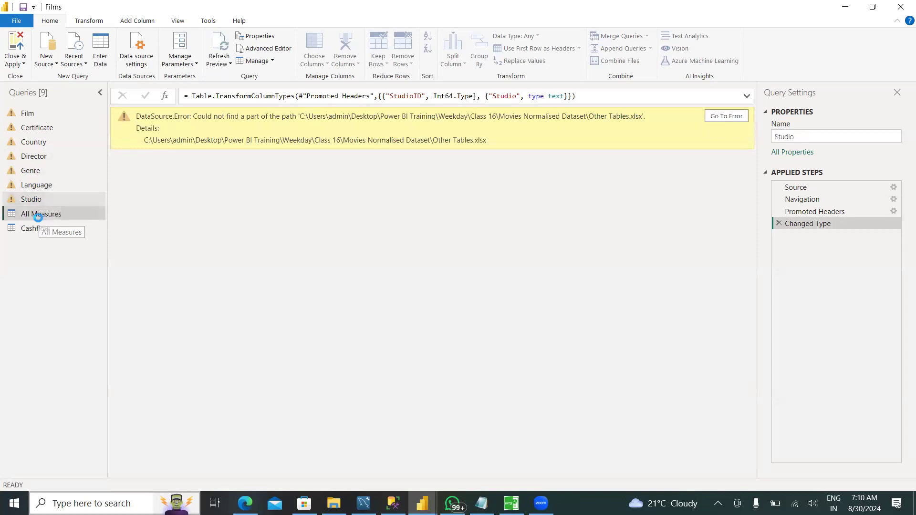
click(33, 229)
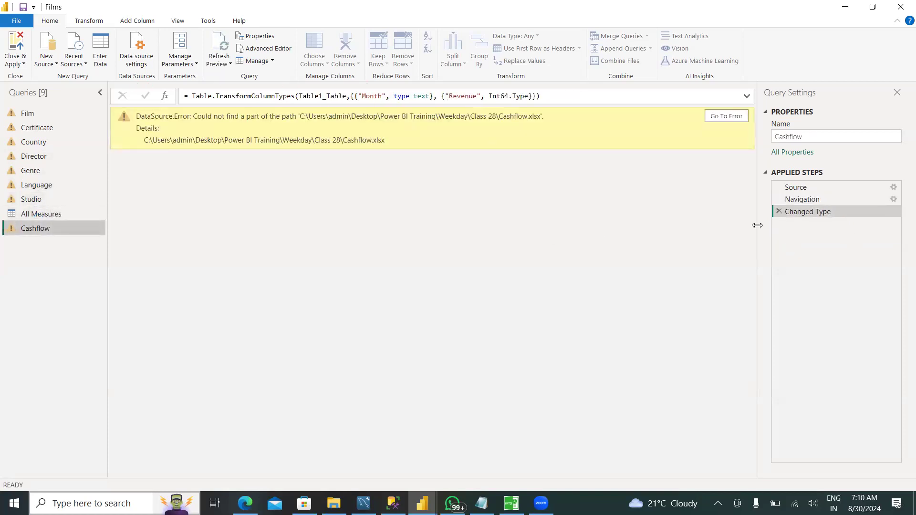
- Highlight the Genre query's full data source error text, and close the Power Query Editor
click(41, 173)
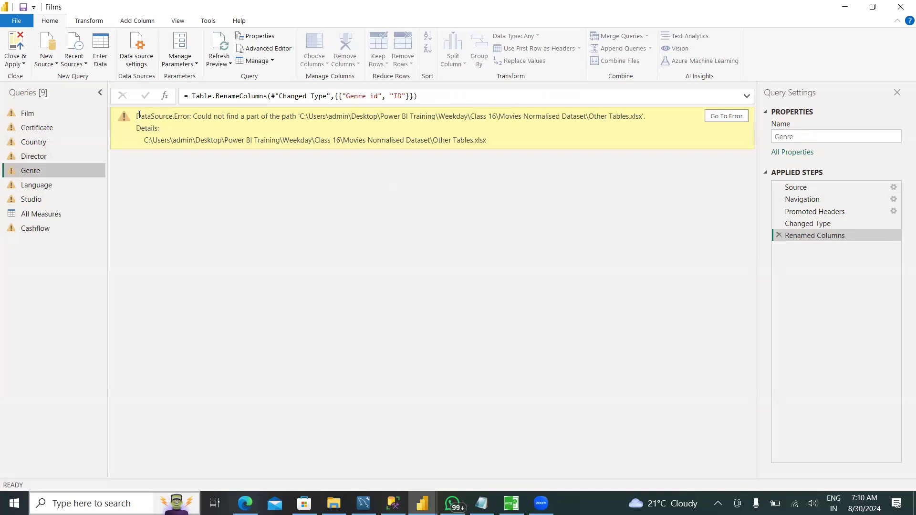
drag(137, 117, 495, 153)
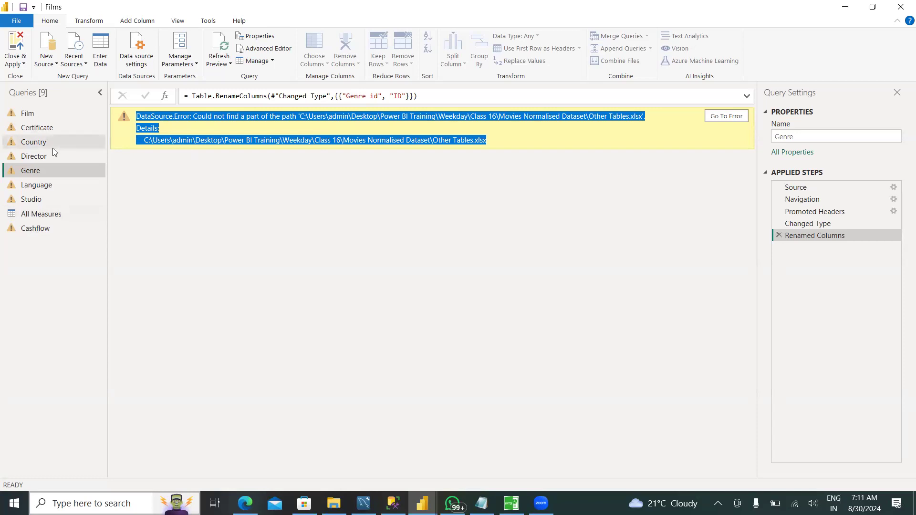
click(902, 7)
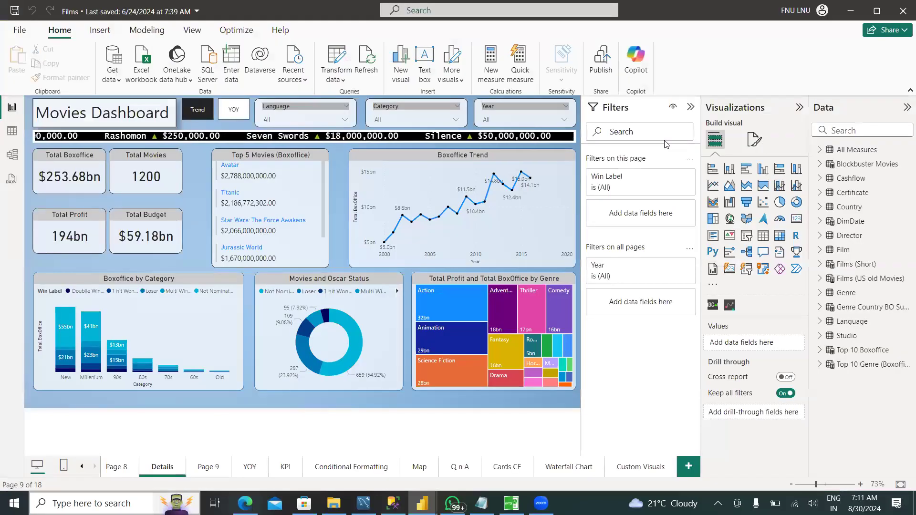
- View the loaded rows of the Cashflow, Country, Director and Genre tables in Table view
click(8, 136)
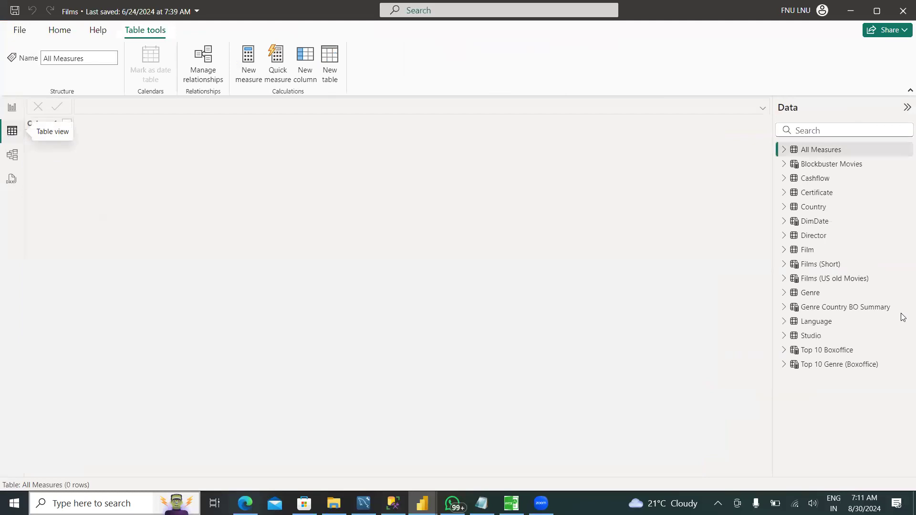
click(823, 181)
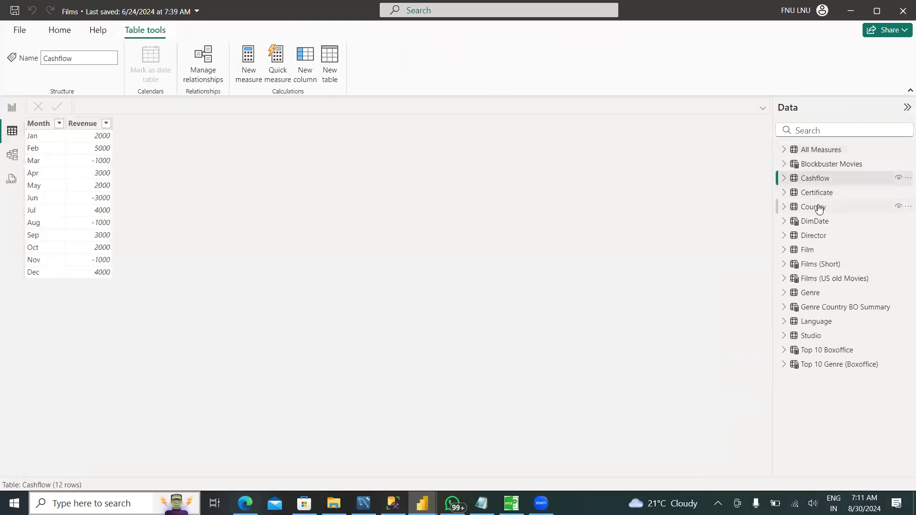
click(819, 208)
click(812, 235)
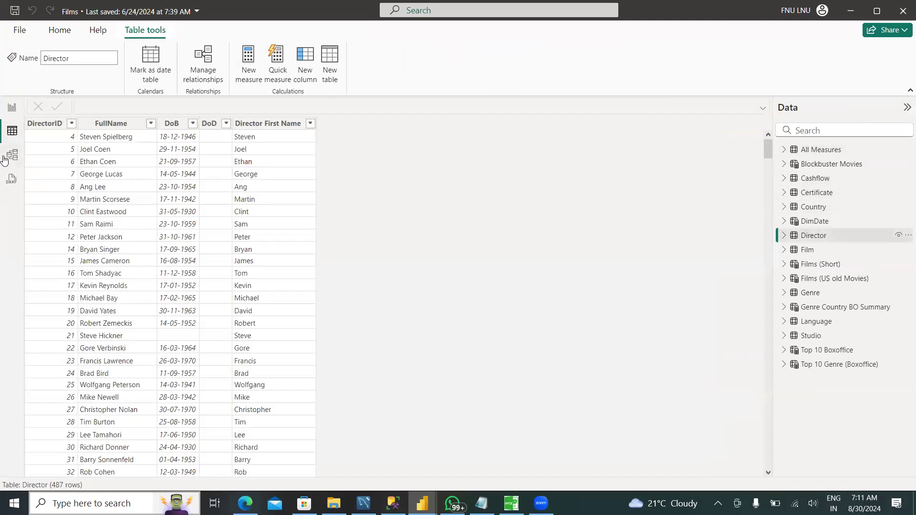
click(811, 293)
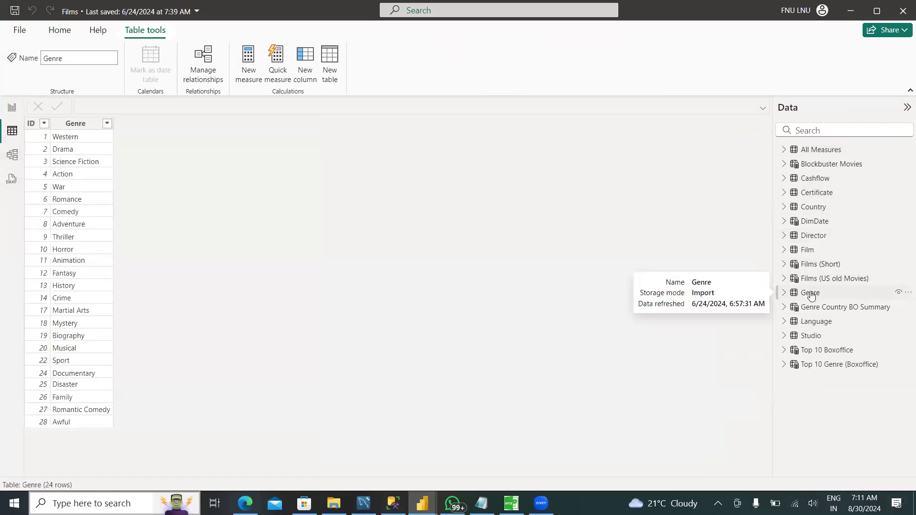
- Show the data model diagram with the Properties pane collapsed and bring the Film table's relationships into view
click(10, 159)
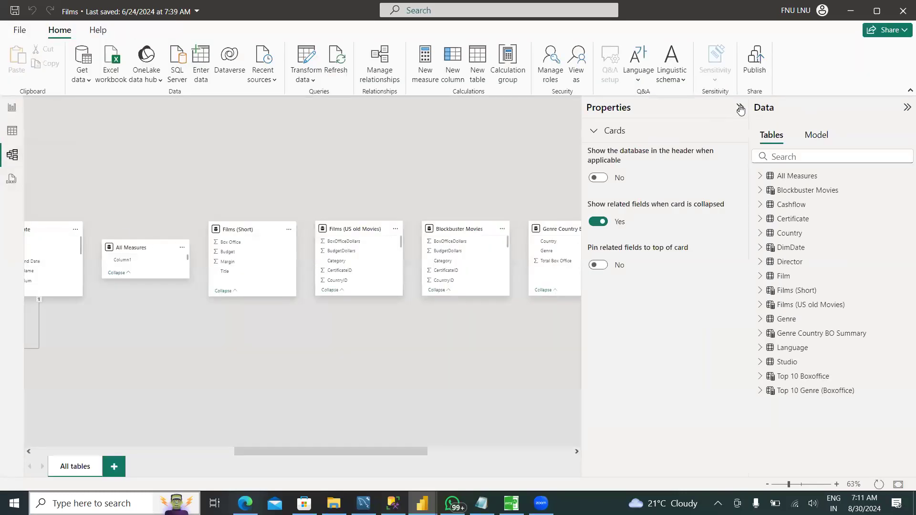
click(740, 109)
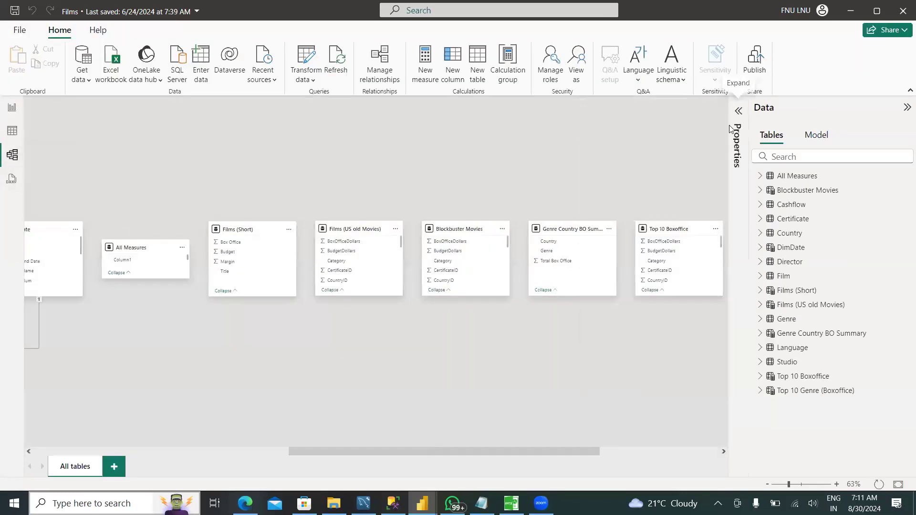
drag(574, 451, 288, 455)
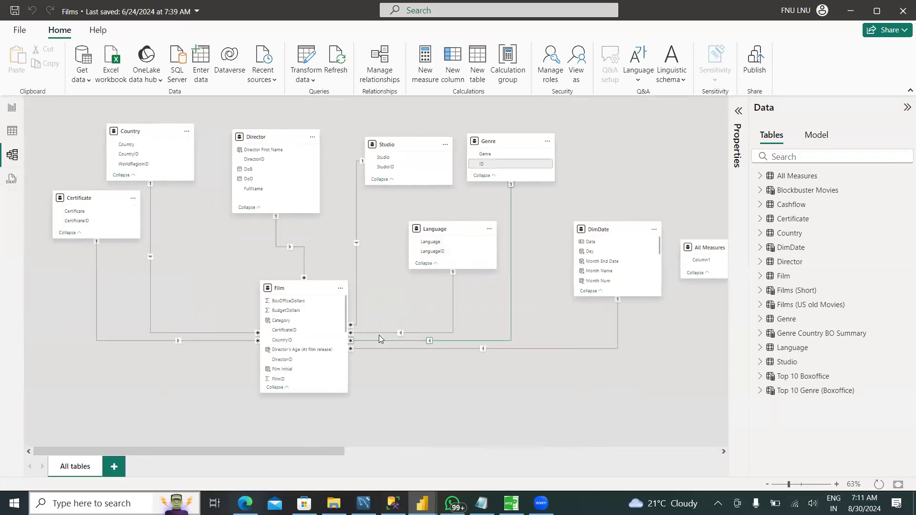
- Move the Certificate table straight down in the model diagram so it sits lower than the Film table
click(278, 291)
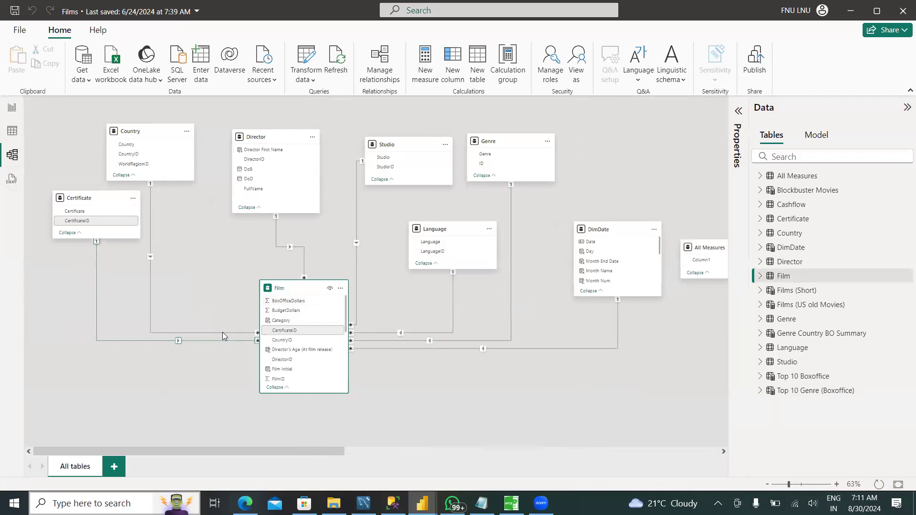
mouse_move(94, 200)
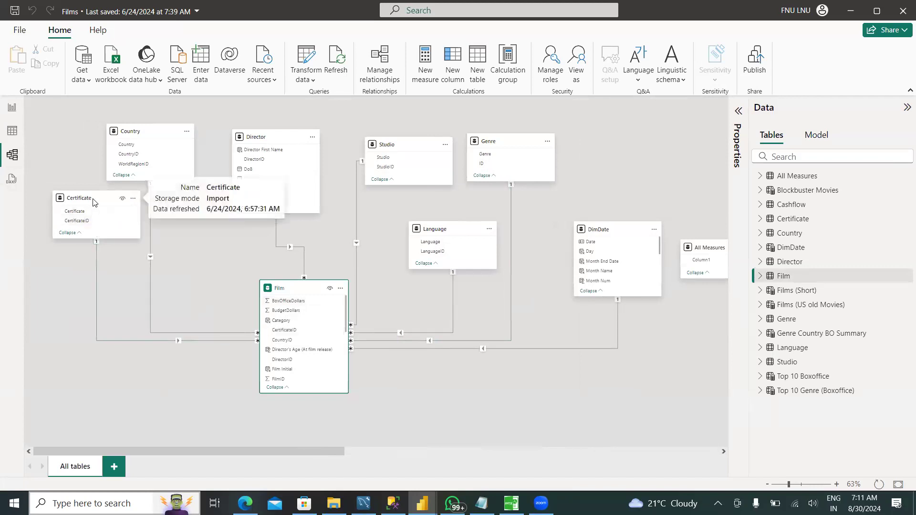
drag(94, 199, 30, 403)
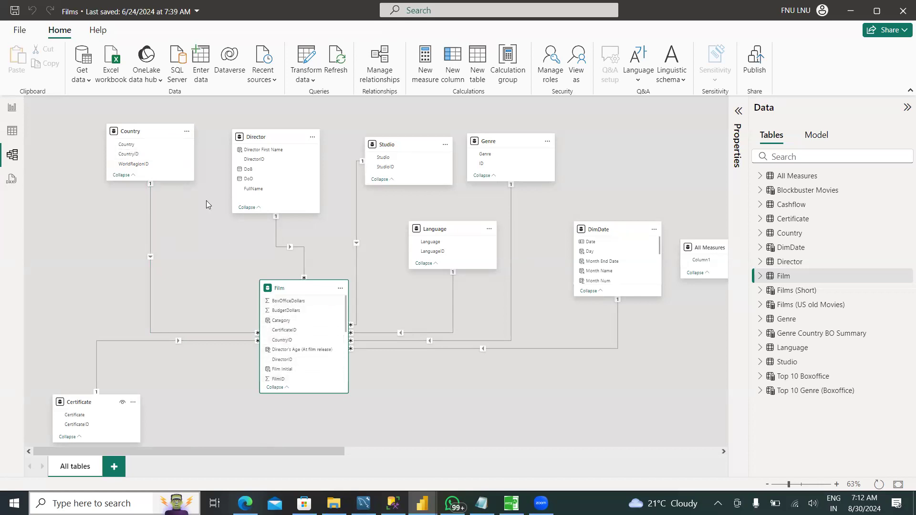
- Examine the Country table and the Film table it relates to in the model diagram
mouse_move(162, 132)
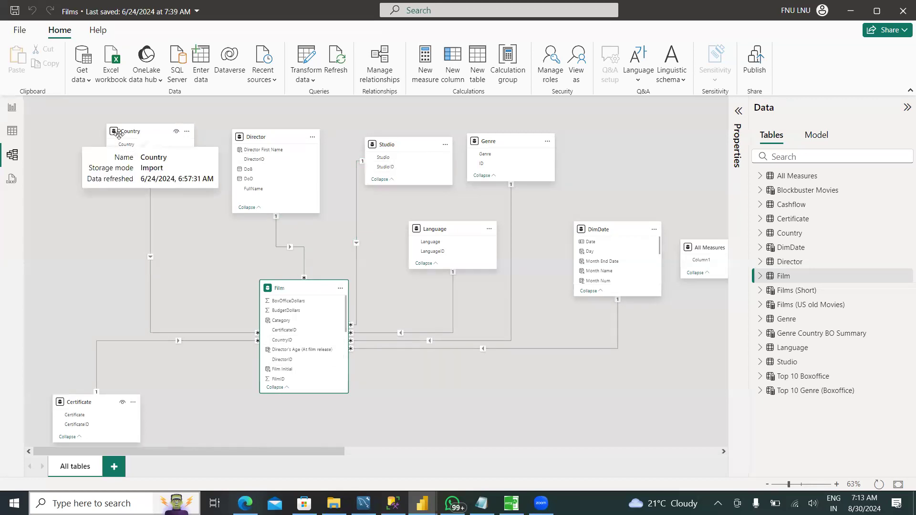
click(119, 134)
click(298, 286)
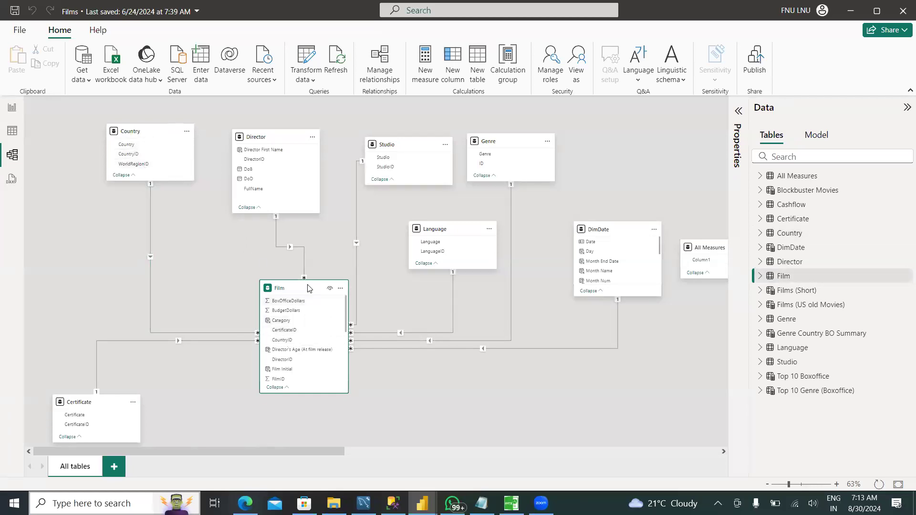
- Select the Country table and the related Film table in turn to compare both ends of their relationship
click(127, 130)
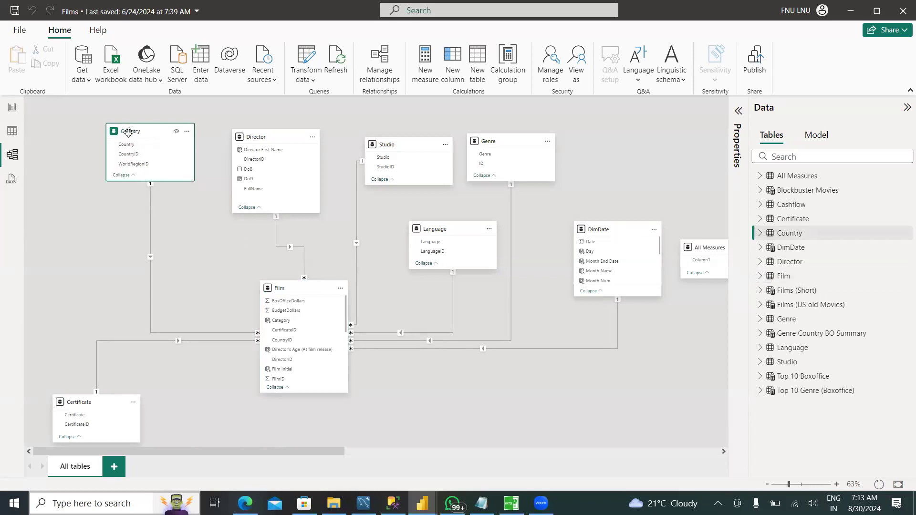
click(296, 293)
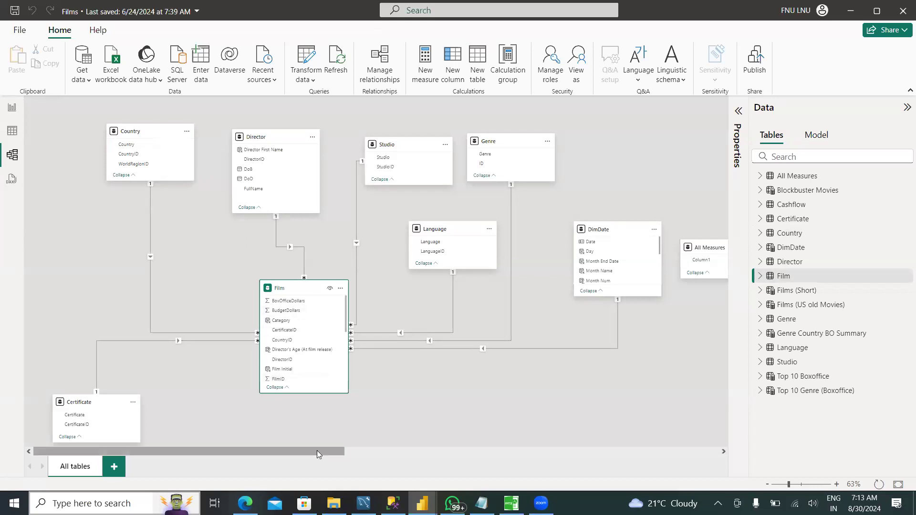
drag(316, 451, 413, 452)
drag(321, 463, 263, 462)
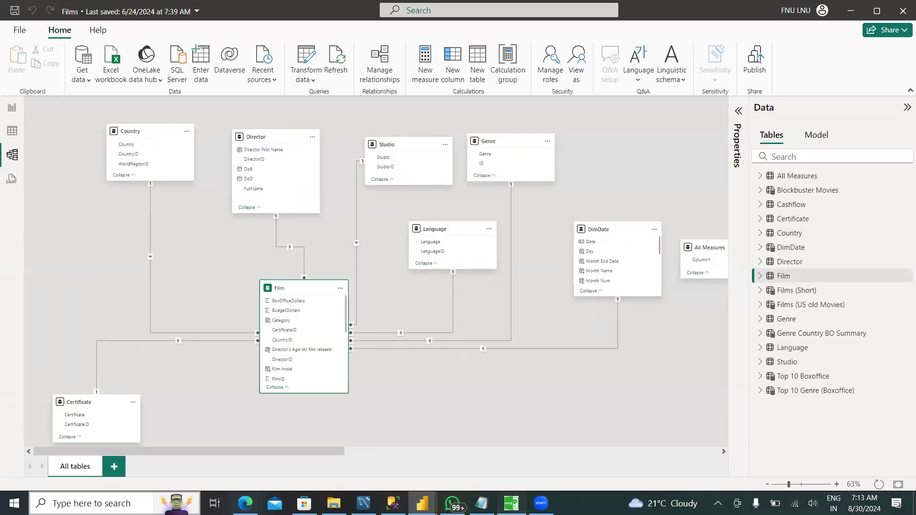
- Switch to PPTX Viewer to consult the Workflow slide, and return to the Films model in Power BI Desktop
click(511, 503)
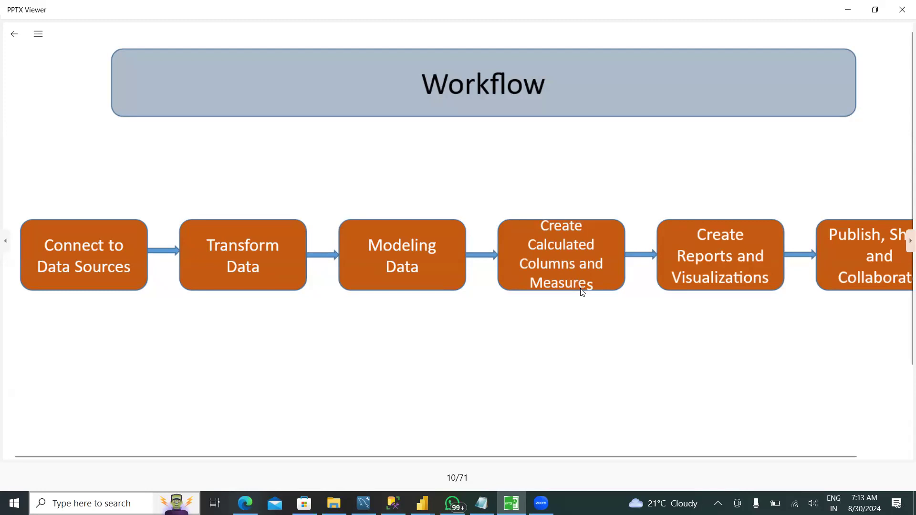
click(422, 503)
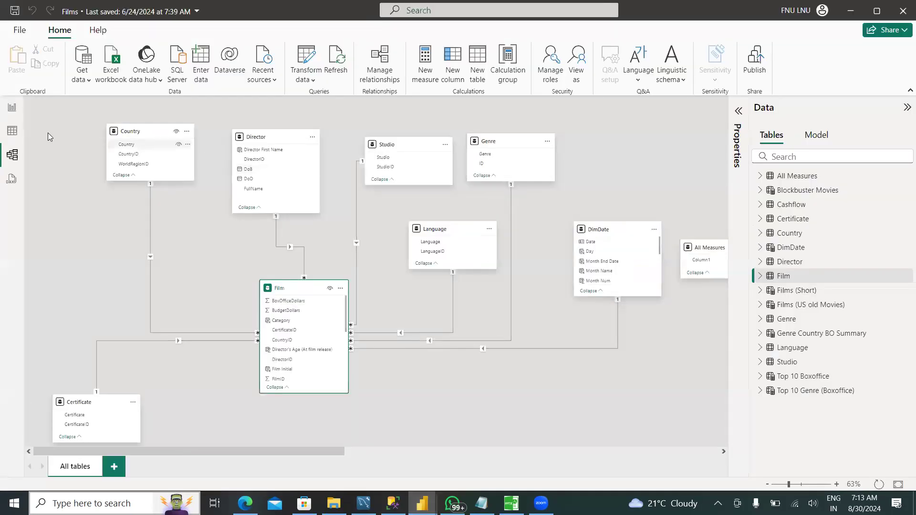
- Expand the All Measures table and its Aggregate Measures folder in Report view, widening the Data pane to show full measure names
click(13, 110)
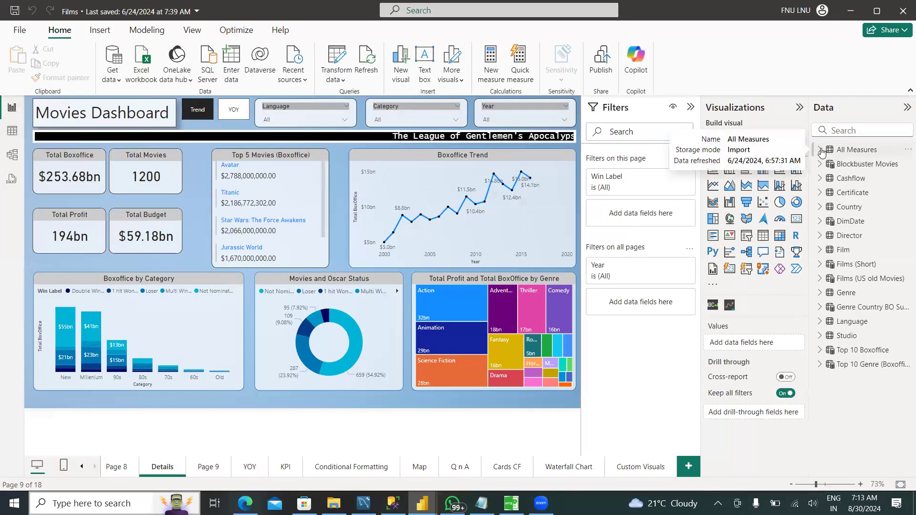
click(820, 150)
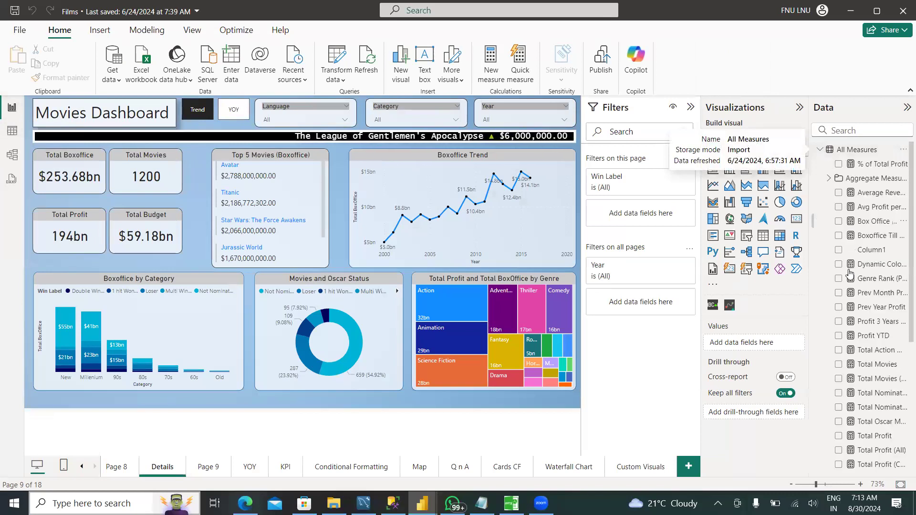
scroll(850, 291, down, 5)
scroll(850, 291, up, 5)
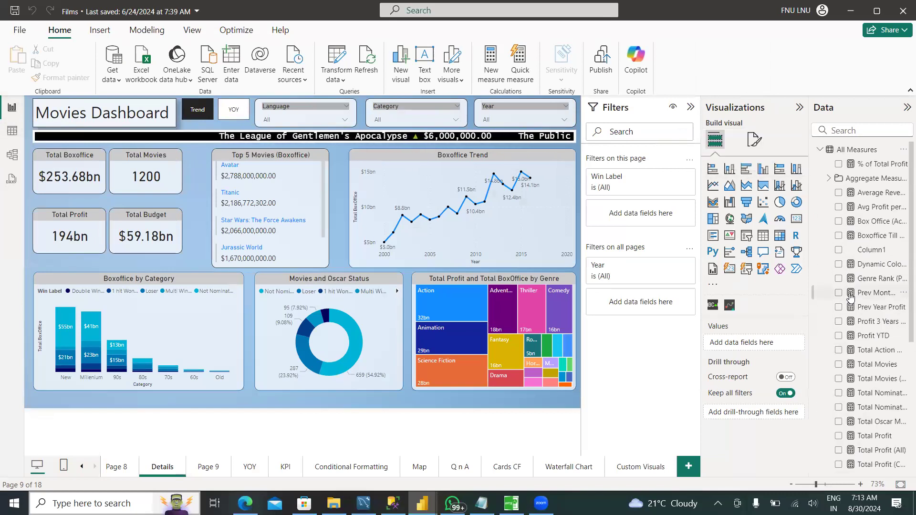
click(831, 179)
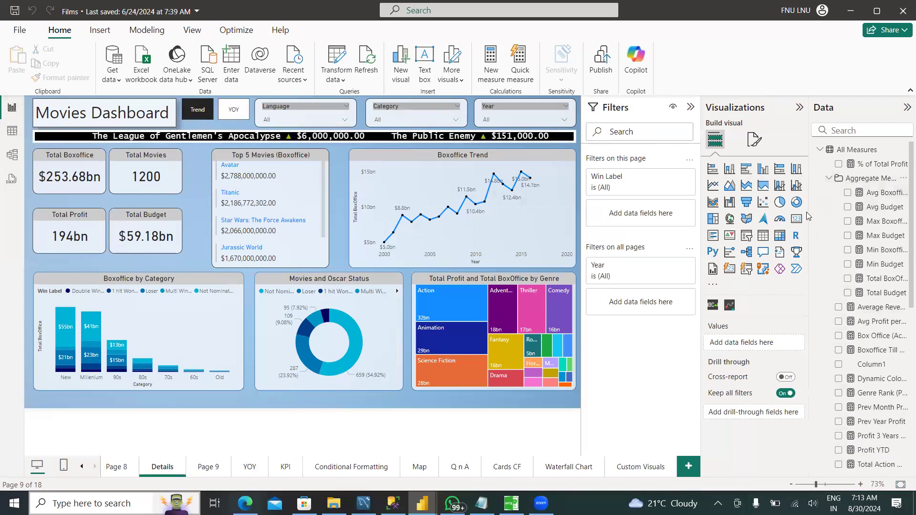
drag(809, 218, 752, 235)
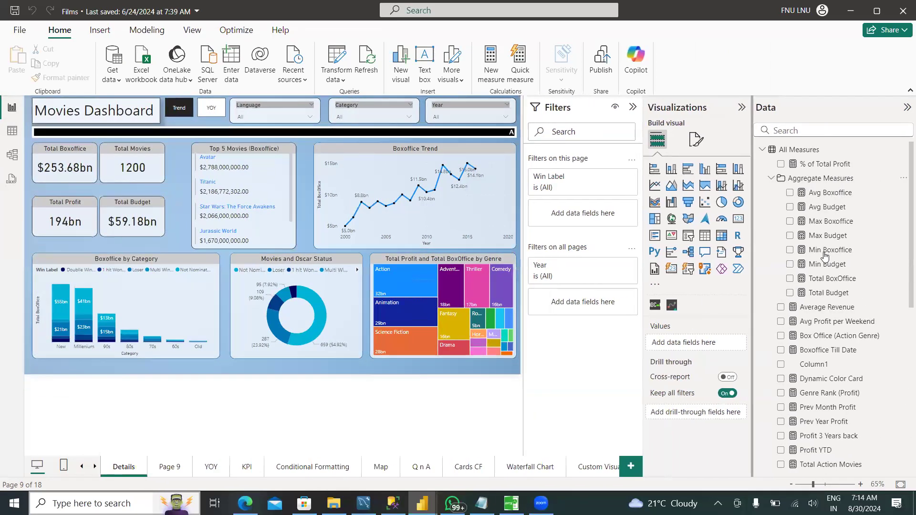
- Look through the complete list of measures in the All Measures table and collapse the table
scroll(825, 256, down, 1)
scroll(825, 257, down, 5)
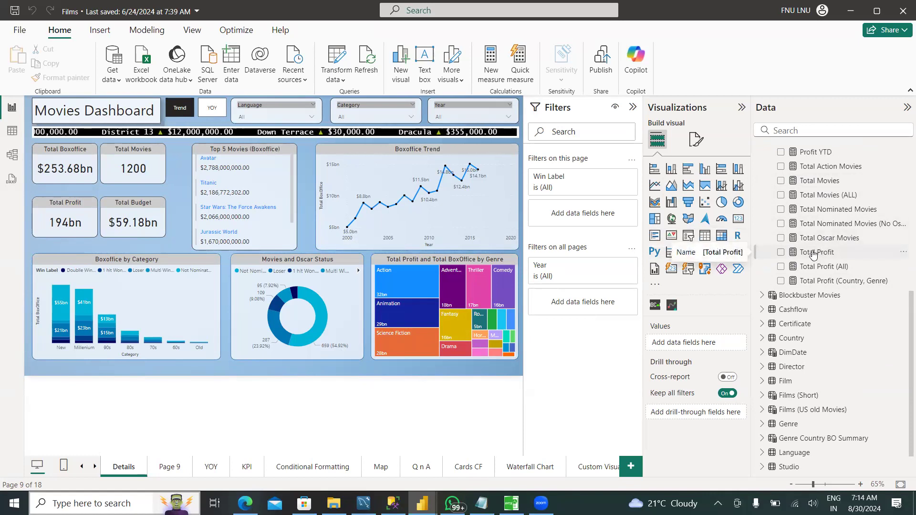
scroll(815, 255, up, 5)
scroll(813, 252, up, 2)
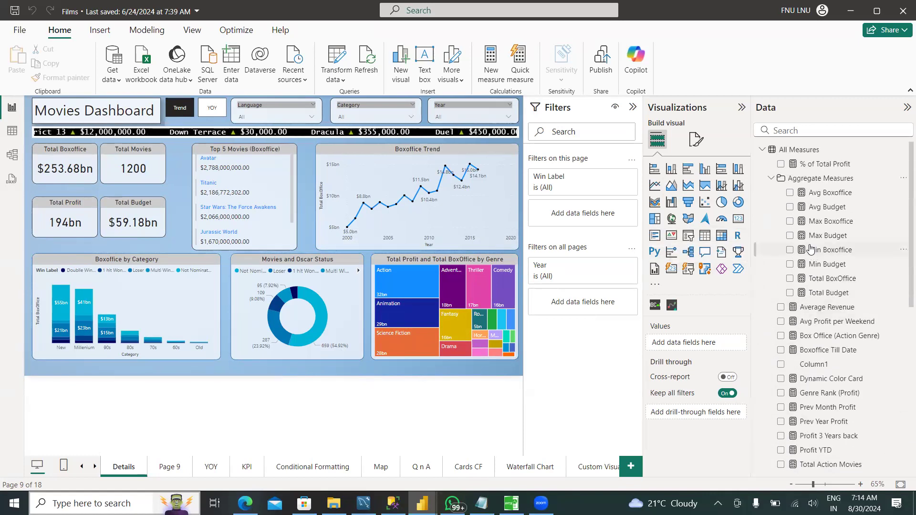
click(761, 150)
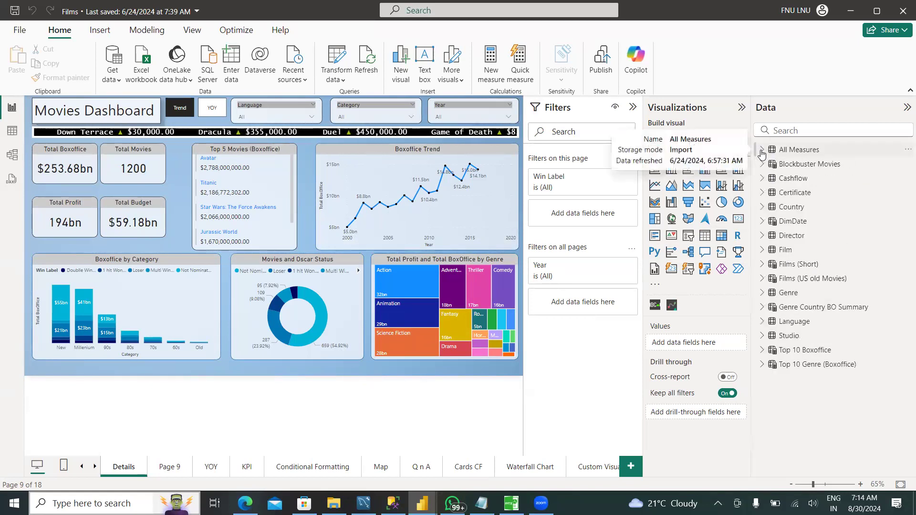
- Review the Film table's fields and display its rows and calculated columns in Table view
click(762, 250)
scroll(787, 300, down, 5)
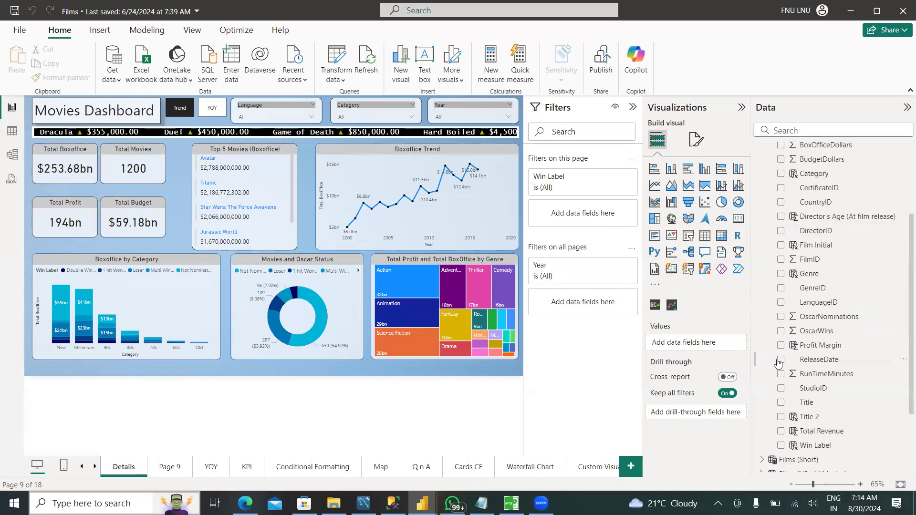
click(16, 131)
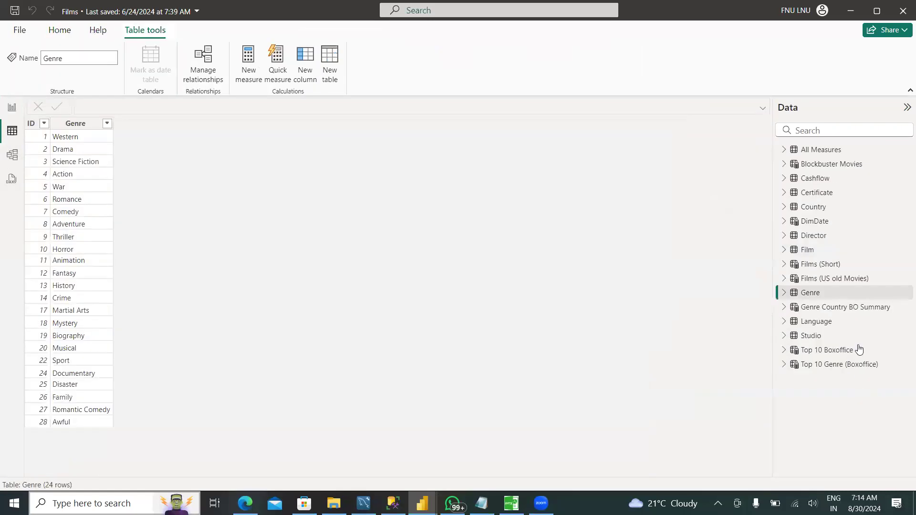
click(817, 252)
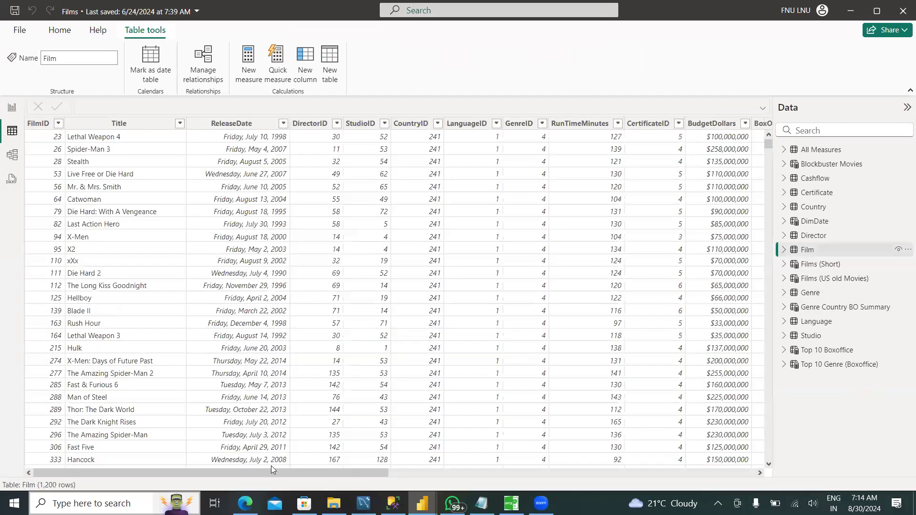
drag(316, 477, 659, 480)
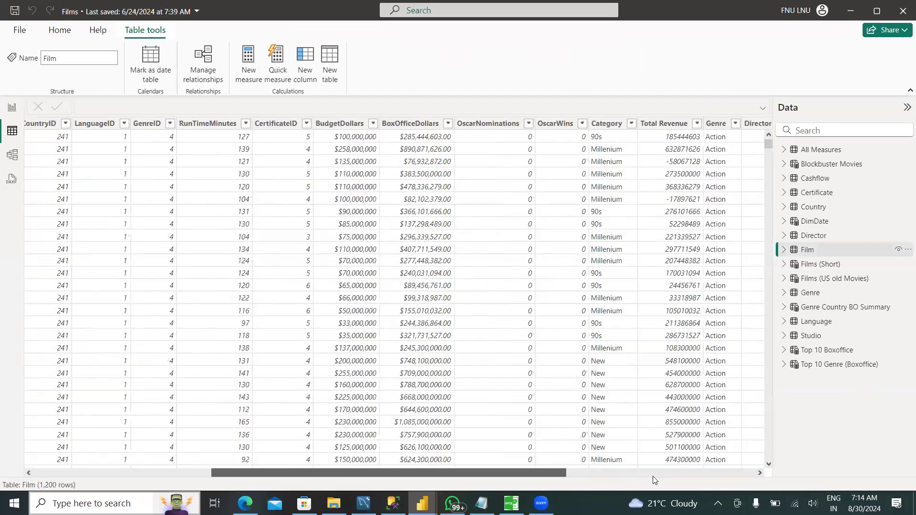
- Inspect the Profit Margin column's formula and look through its values in the Film table
click(507, 123)
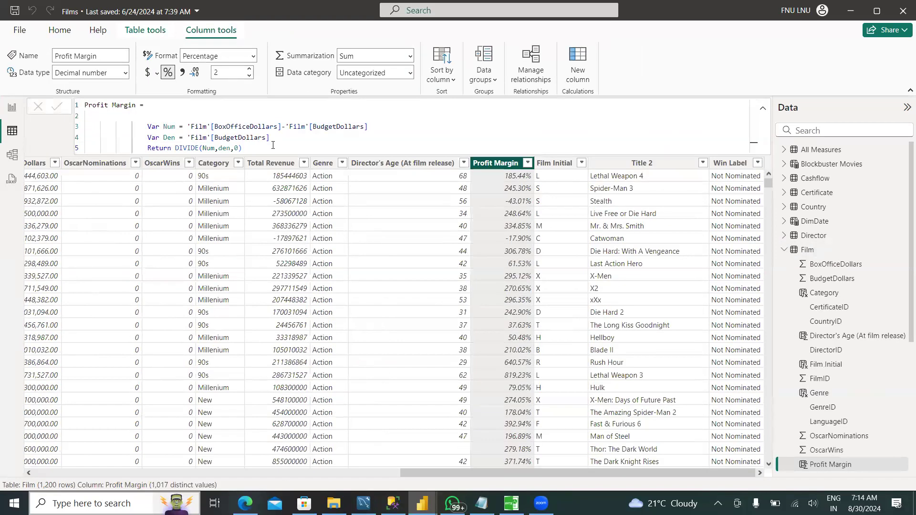
click(266, 148)
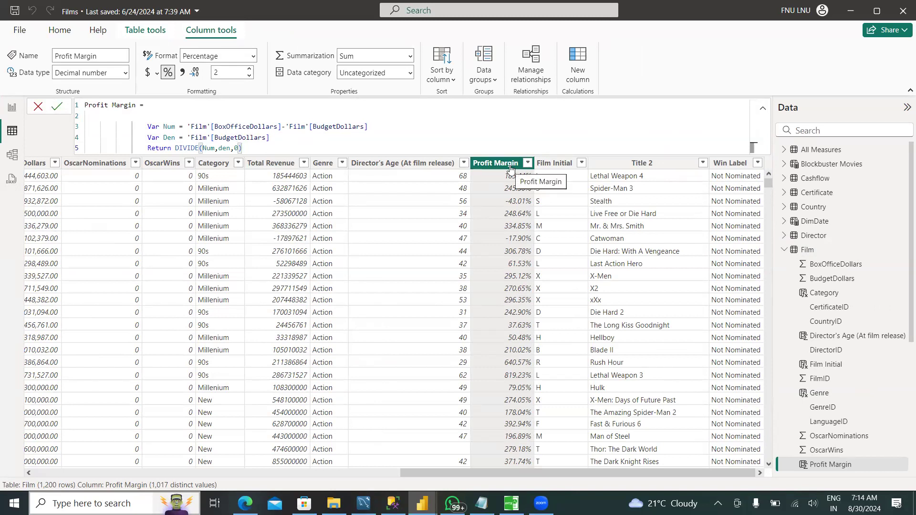
scroll(503, 298, down, 12)
scroll(503, 300, up, 12)
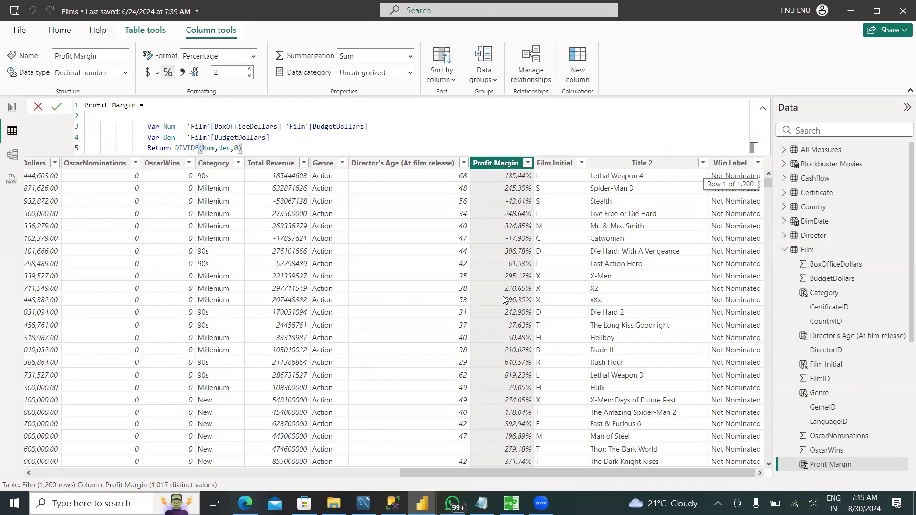
- Inspect the Win Label column's formula, leave formula editing, and switch to the Workflow slide in PPTX Viewer
click(726, 165)
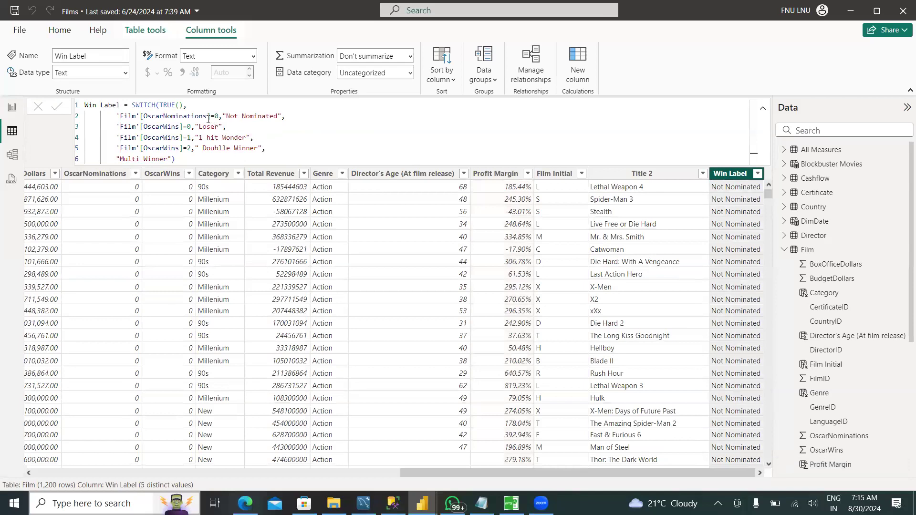
click(181, 158)
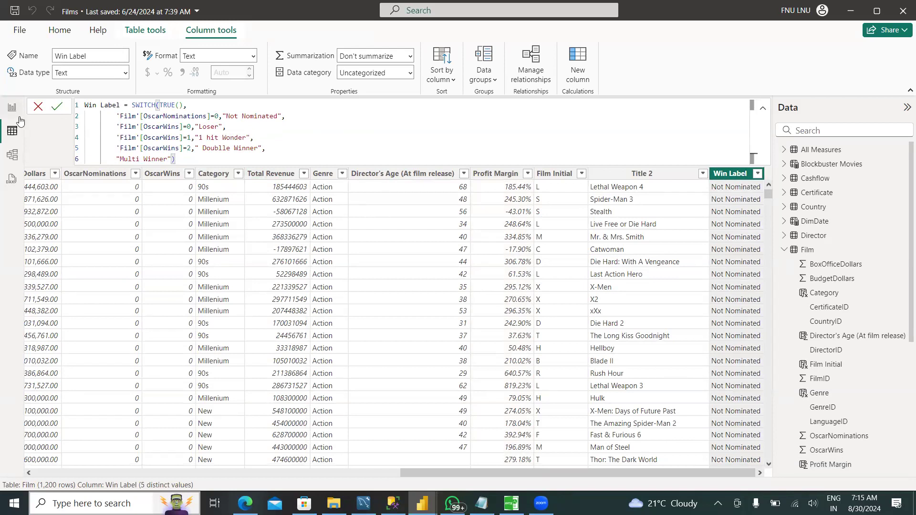
click(39, 106)
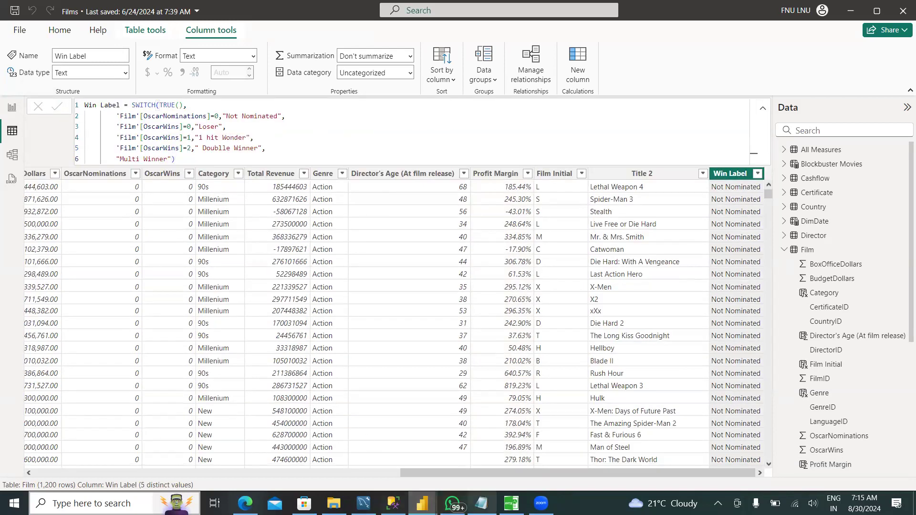
click(511, 503)
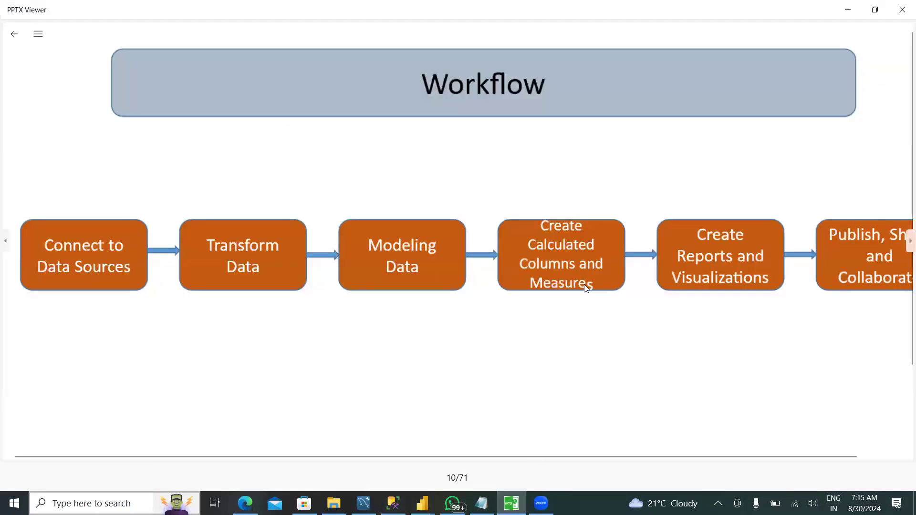
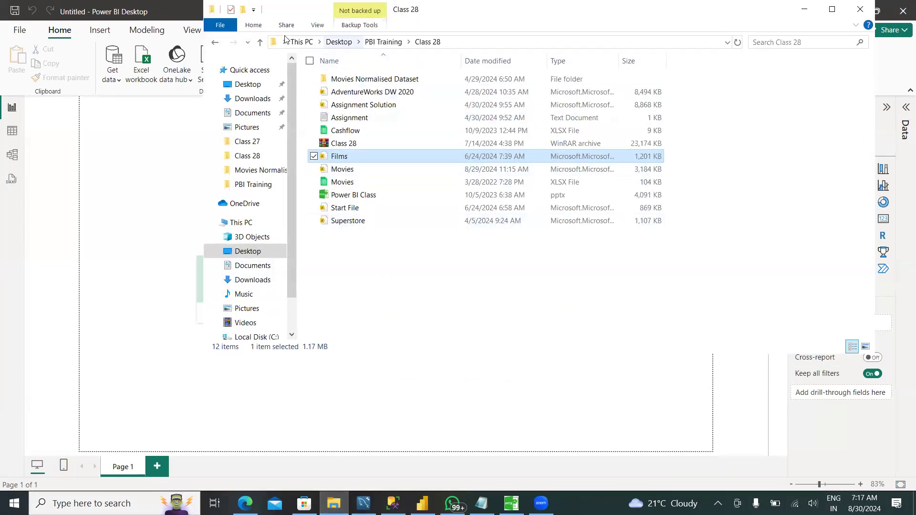
- View the source files in the ETL Data folder under PBI Training's Class 4 in File Explorer, and minimize the window
click(260, 43)
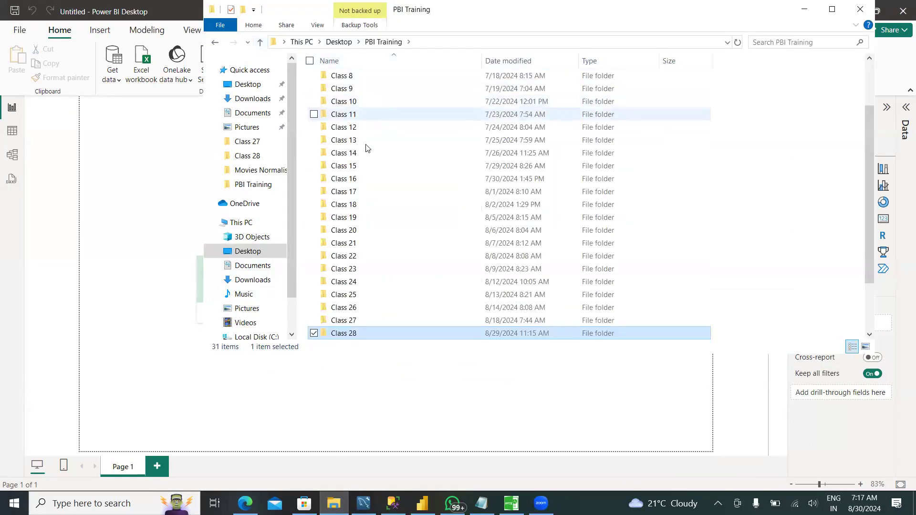
scroll(317, 153, up, 2)
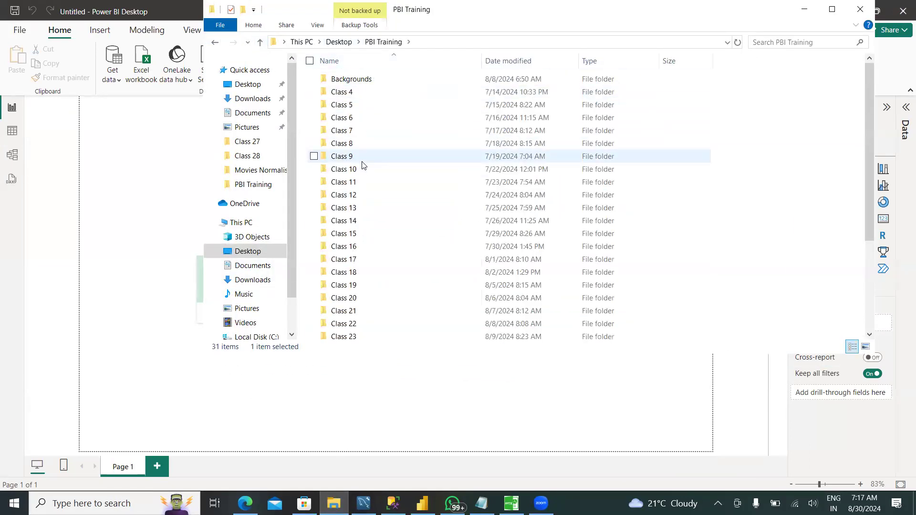
double_click(340, 91)
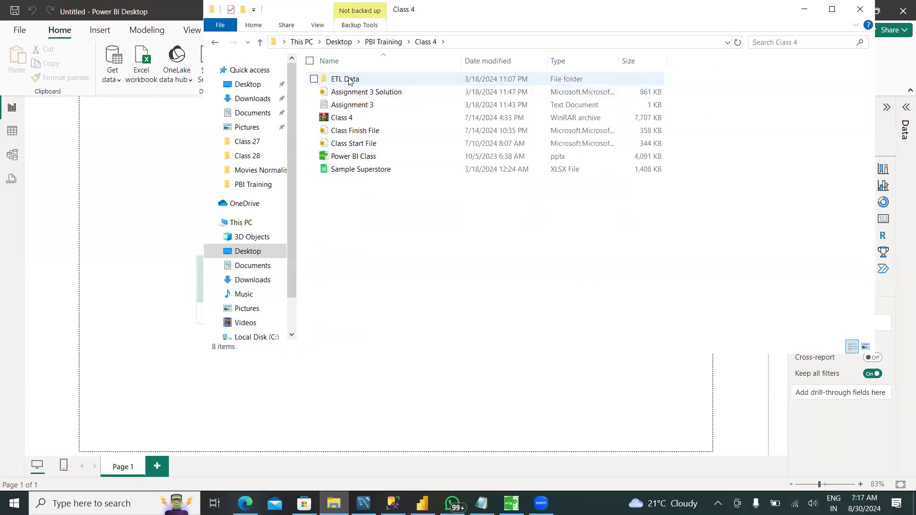
double_click(349, 81)
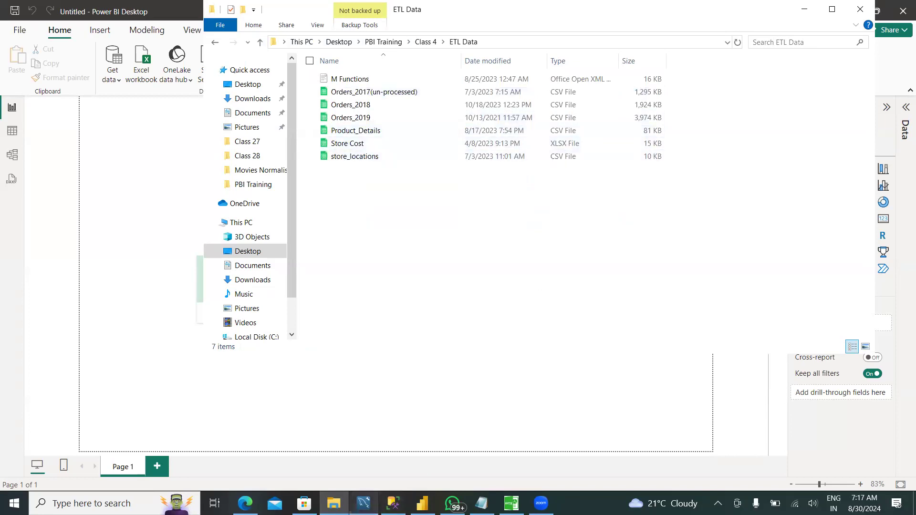
mouse_move(364, 503)
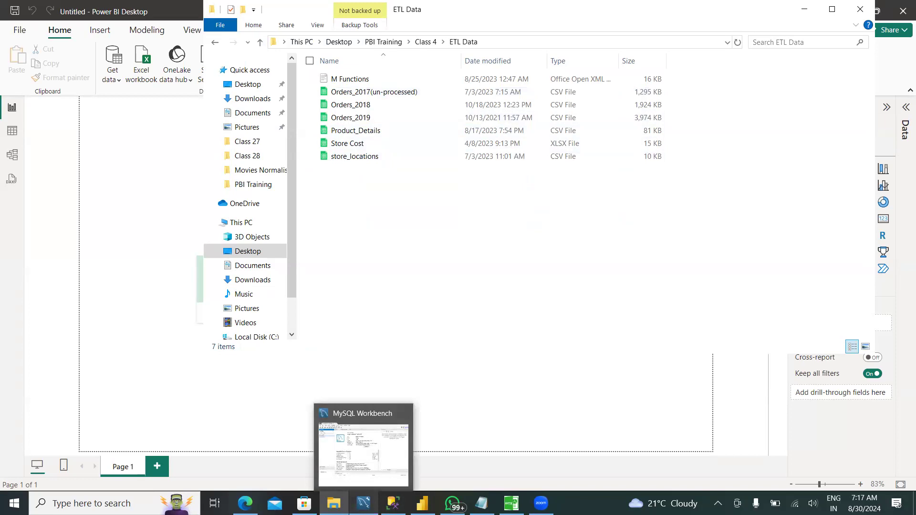
mouse_move(393, 503)
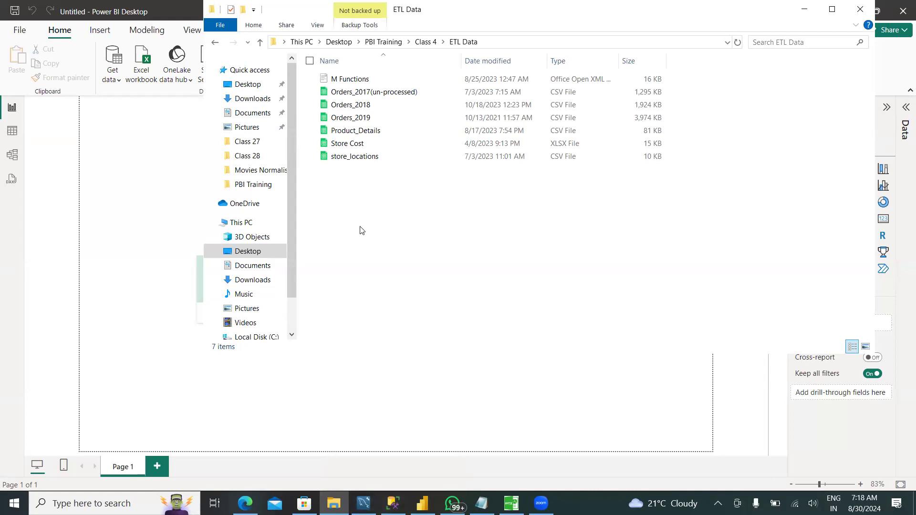
click(810, 13)
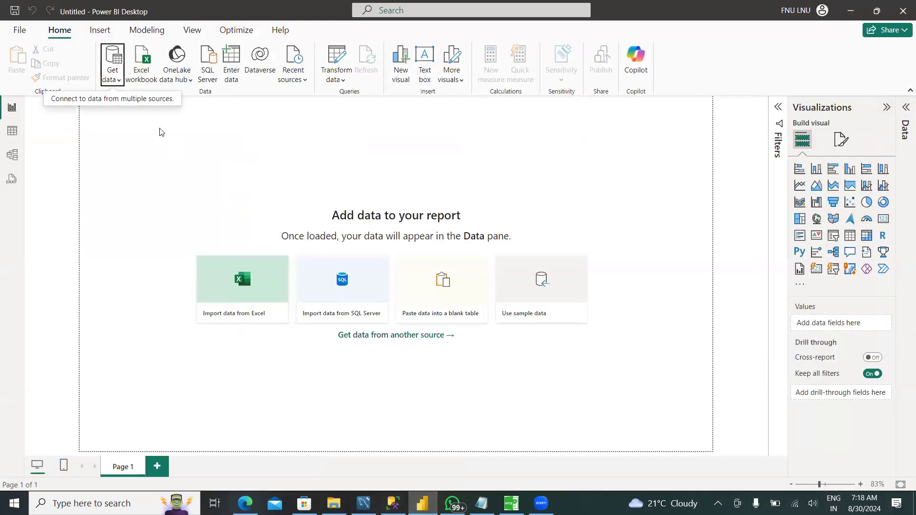
- Open the full Get Data dialog and look through the list of all available data sources
click(116, 81)
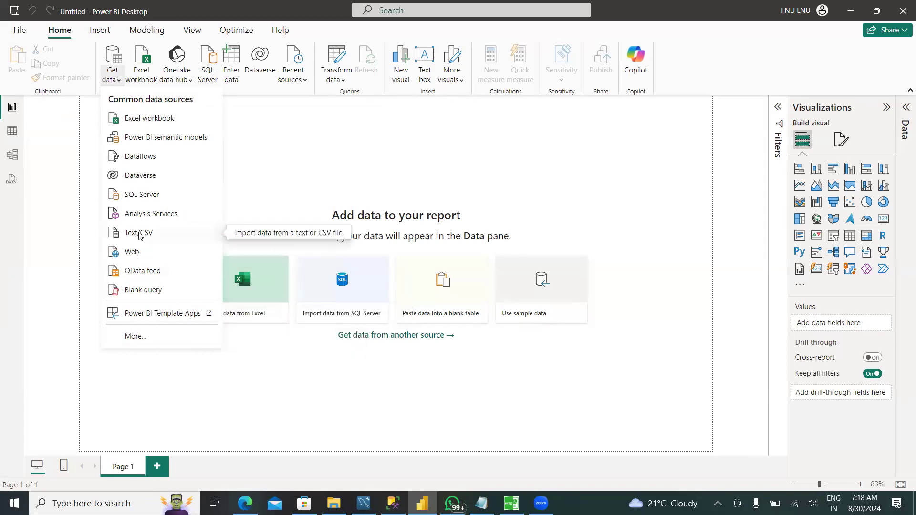
click(136, 337)
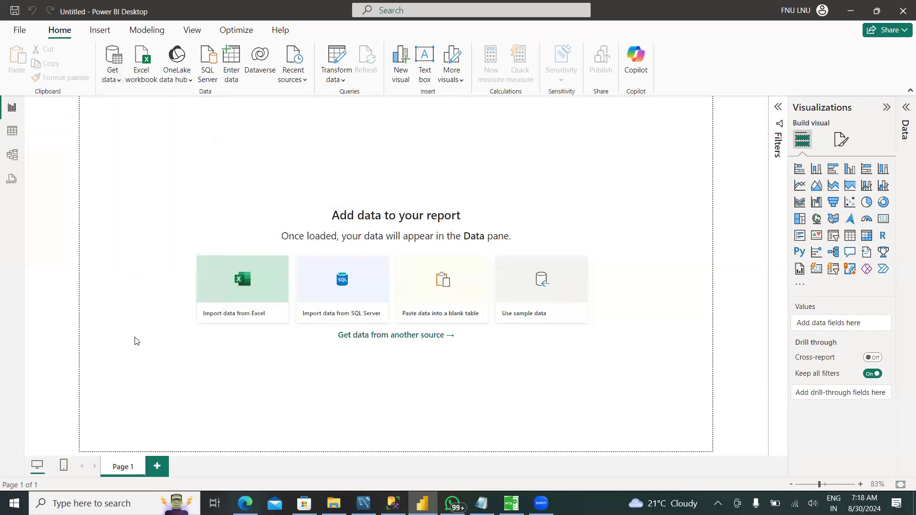
scroll(432, 335, down, 3)
scroll(431, 336, down, 5)
scroll(429, 343, up, 8)
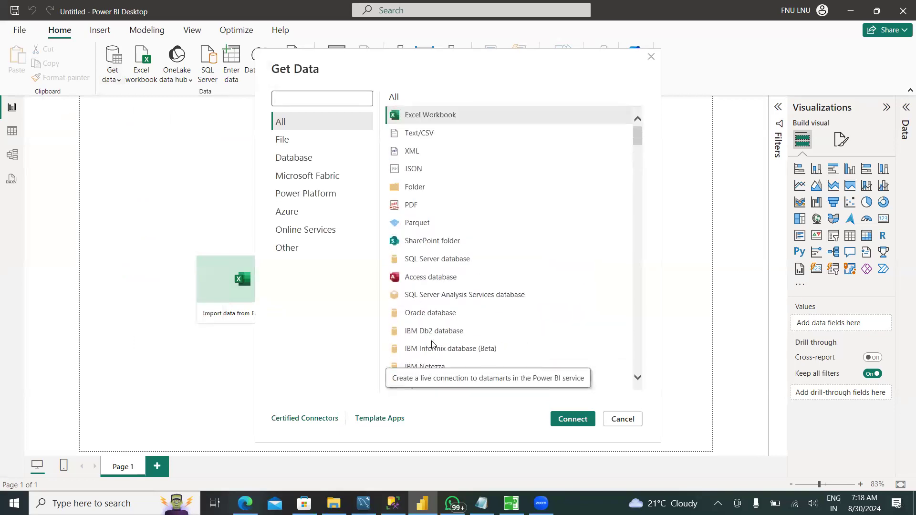
- Connect to the Product_Details CSV file in the Class 8 ETL Data folder as a Text/CSV source and view its preview
click(426, 134)
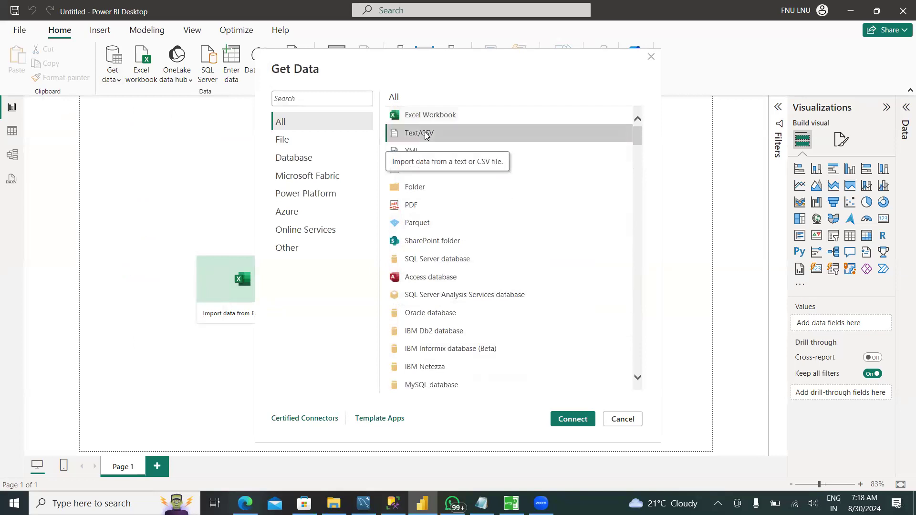
click(572, 419)
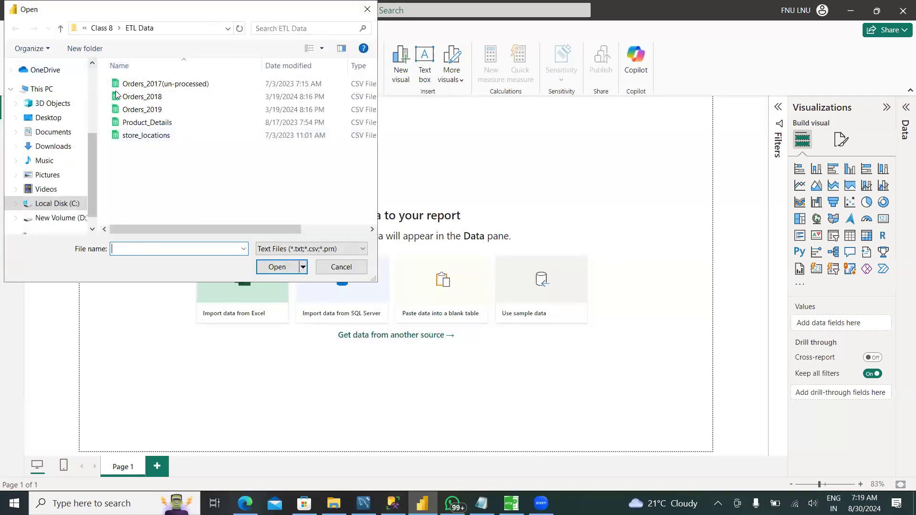
drag(191, 230, 170, 230)
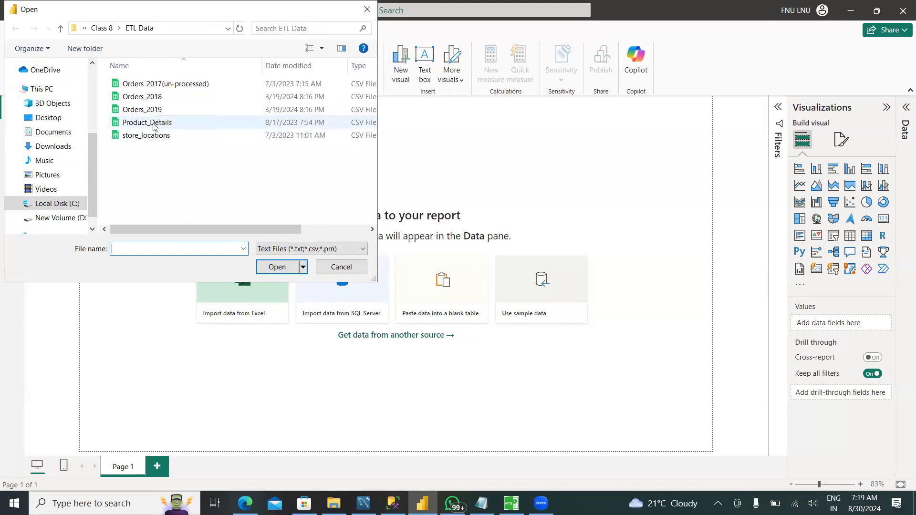
click(153, 125)
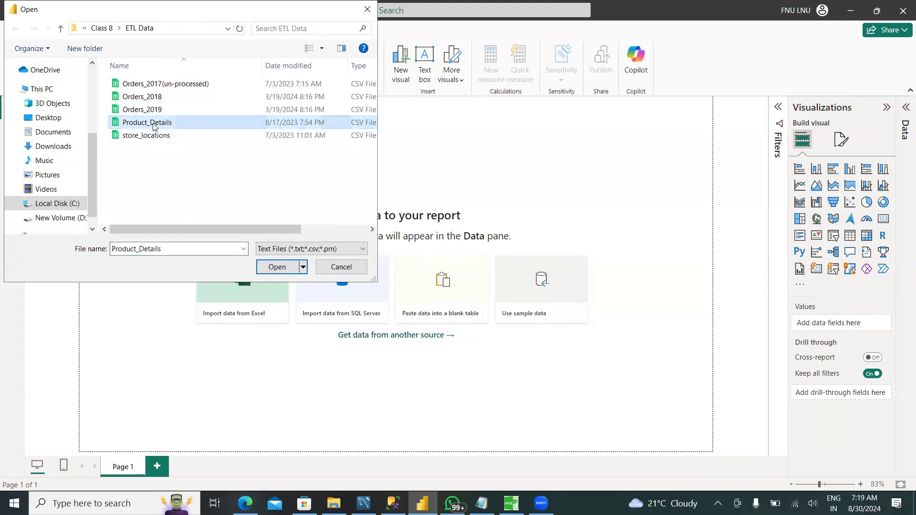
click(273, 269)
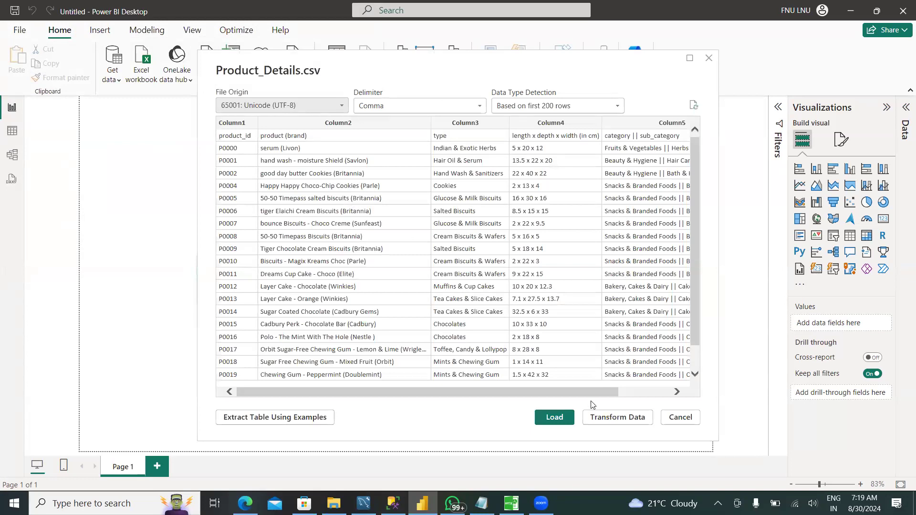
drag(591, 392, 523, 399)
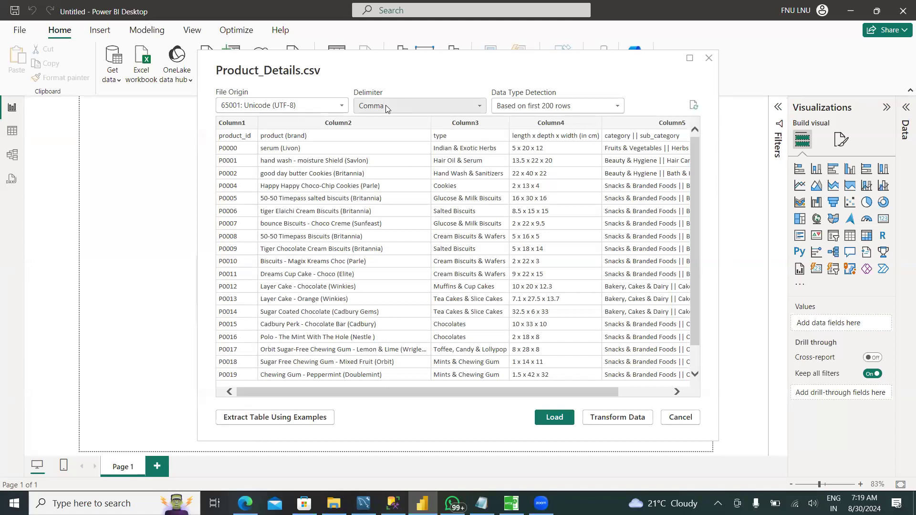
- Try data type detection based on the entire dataset and with no detection, then set it back to the first 200 rows
click(530, 109)
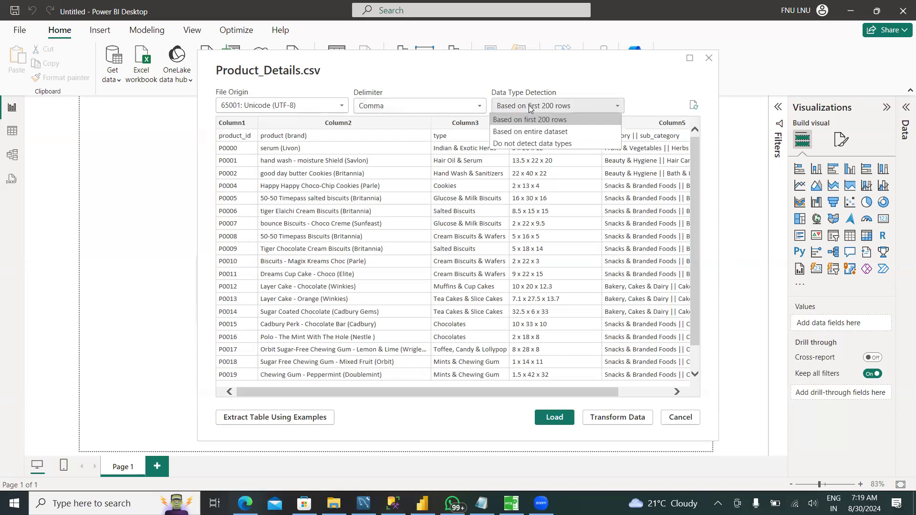
click(535, 137)
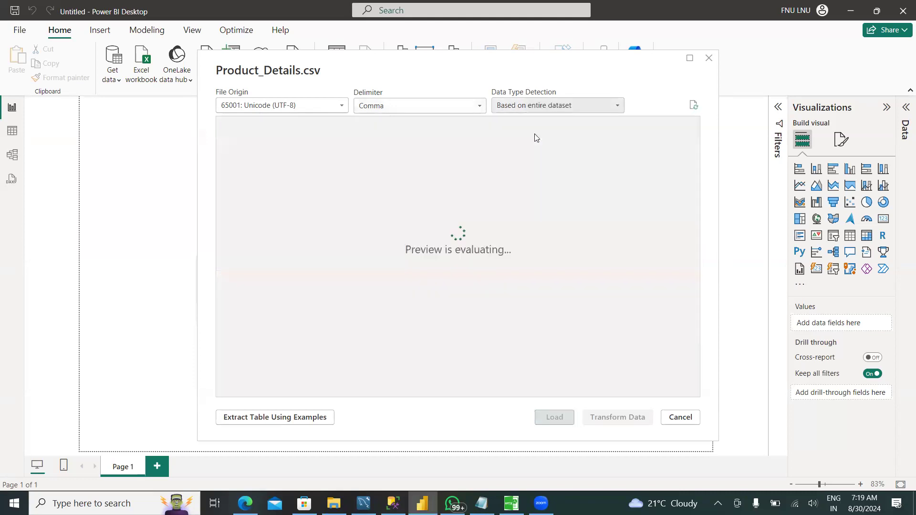
click(545, 106)
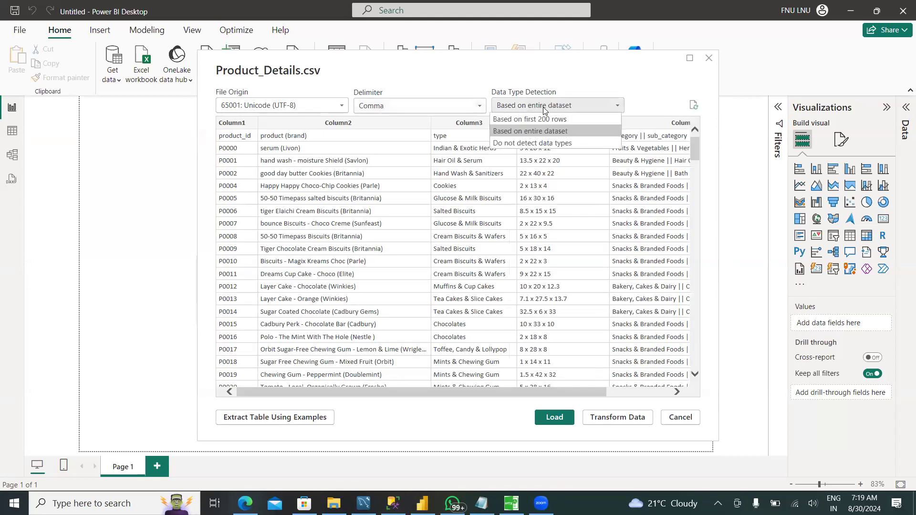
click(545, 143)
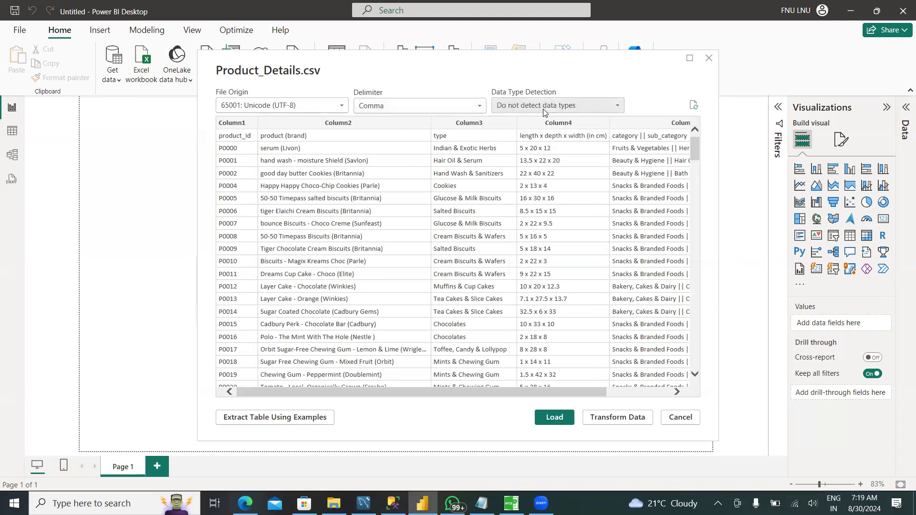
click(543, 111)
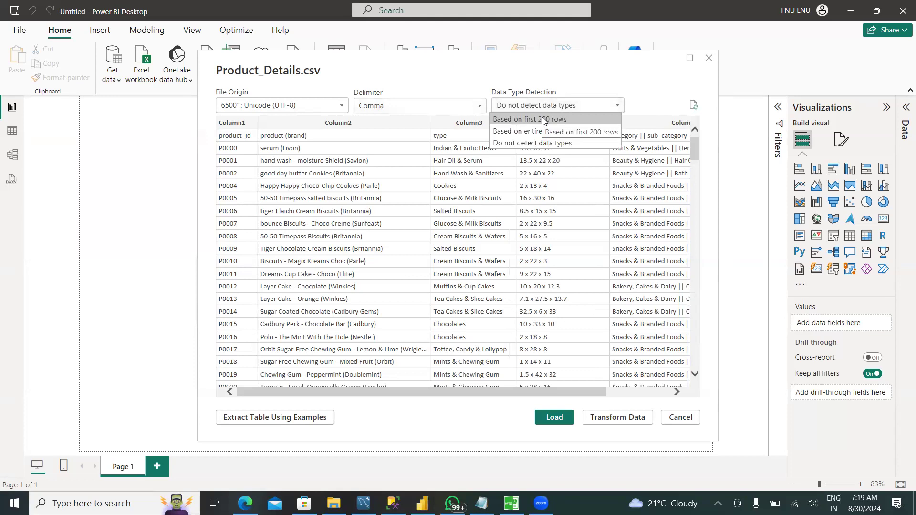
click(542, 120)
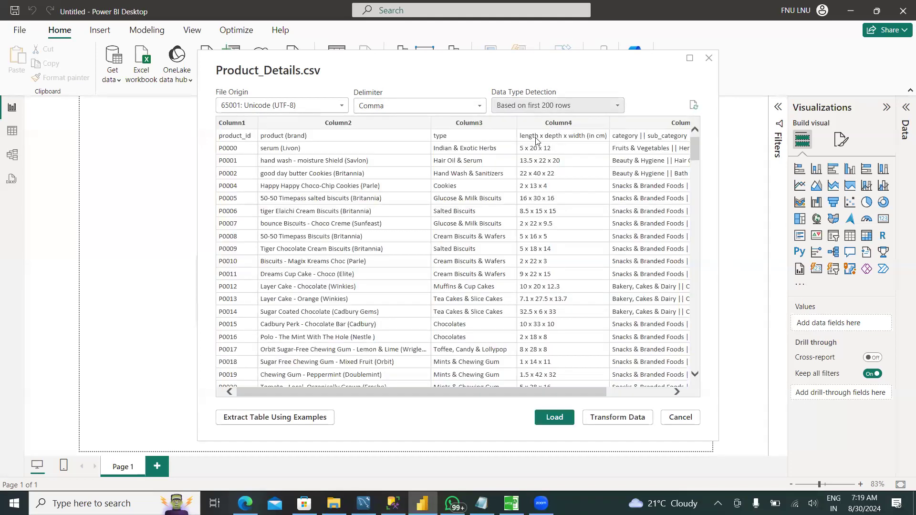
- Examine the Product_Details preview across its product, type, dimensions and category columns for data that needs cleaning
drag(515, 393, 434, 406)
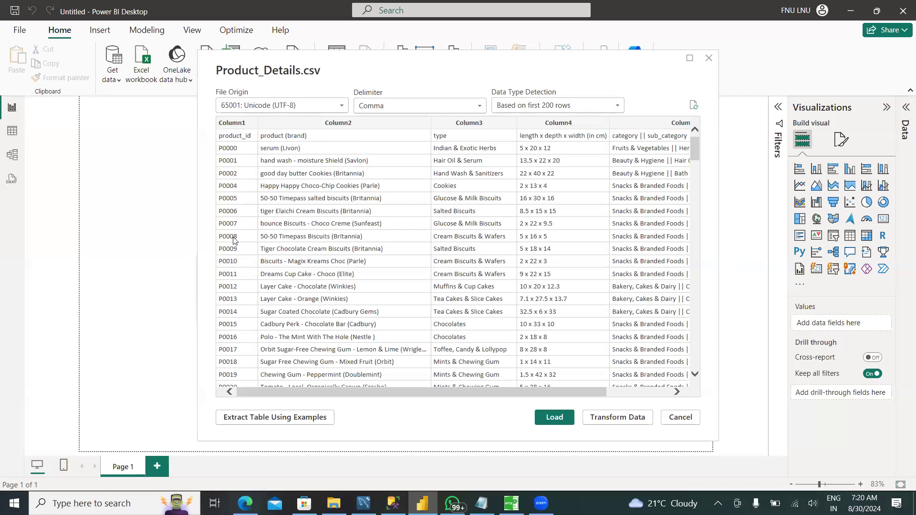
drag(546, 391, 444, 390)
key(XF86AudioRaiseVolume)
key(XF86AudioRaiseVolume)
key(XF86AudioRaiseVolume)
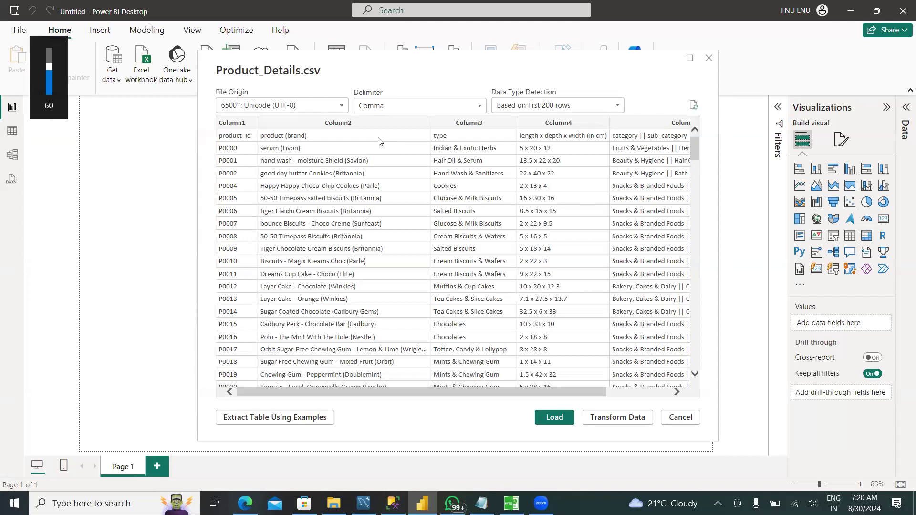
key(XF86AudioRaiseVolume)
key(XF86AudioRaiseVolume)
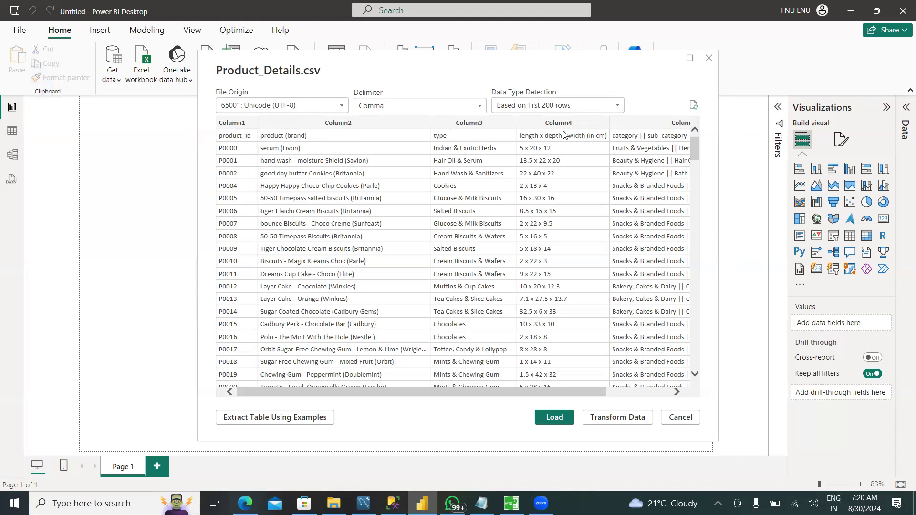
drag(576, 389, 383, 405)
drag(584, 392, 517, 399)
drag(606, 391, 668, 391)
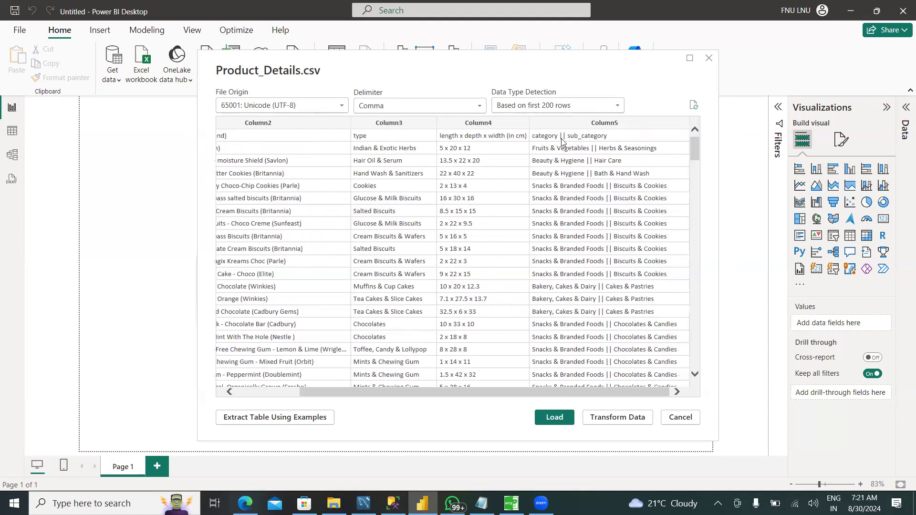
drag(599, 392, 536, 392)
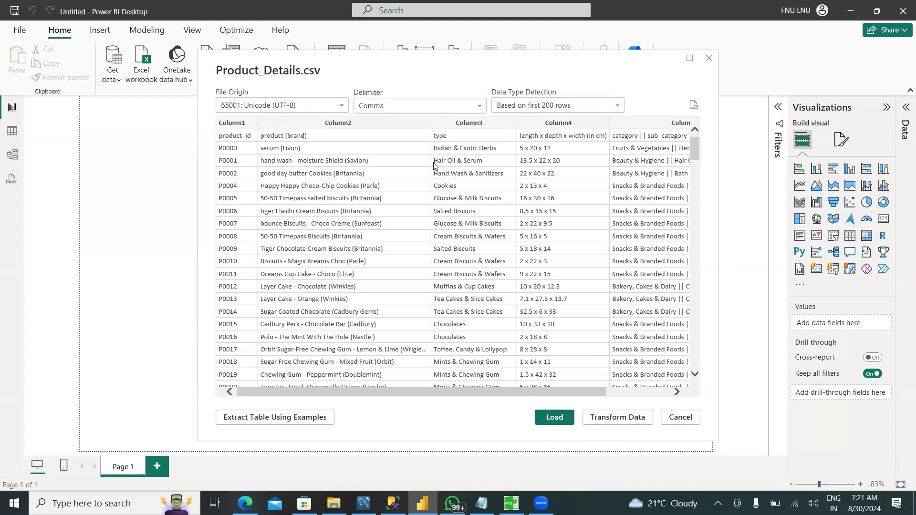
- Open the Product_Details data for transformation in Power Query Editor and use its first row as headers
click(601, 418)
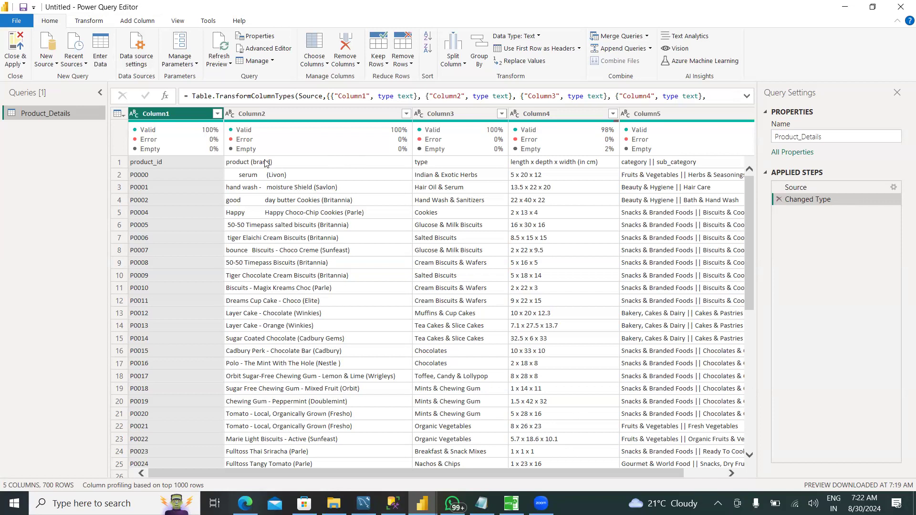
click(534, 48)
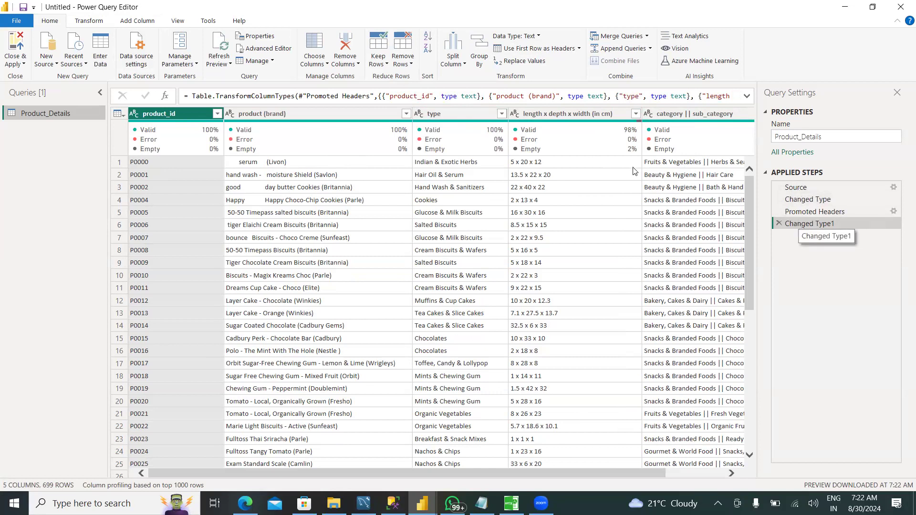
- Close Power Query Editor without applying the changes and discard the pending Product_Details query
click(901, 9)
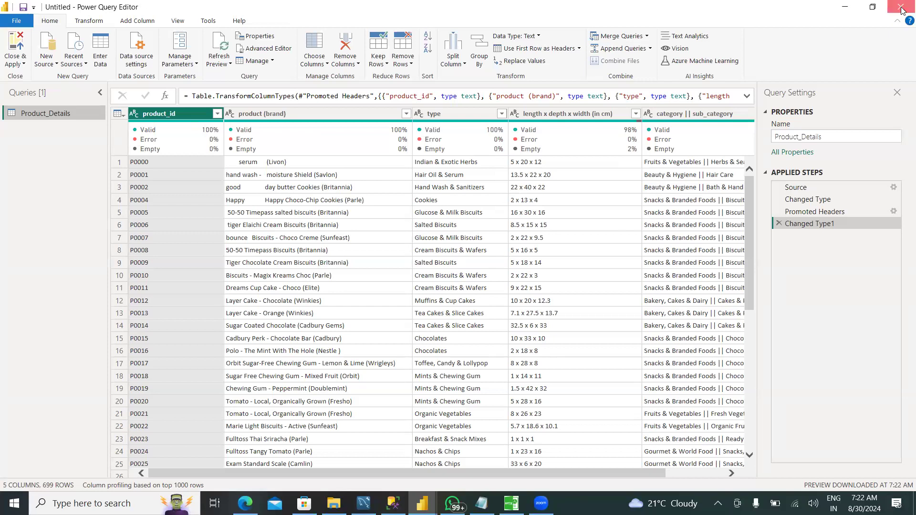
click(489, 276)
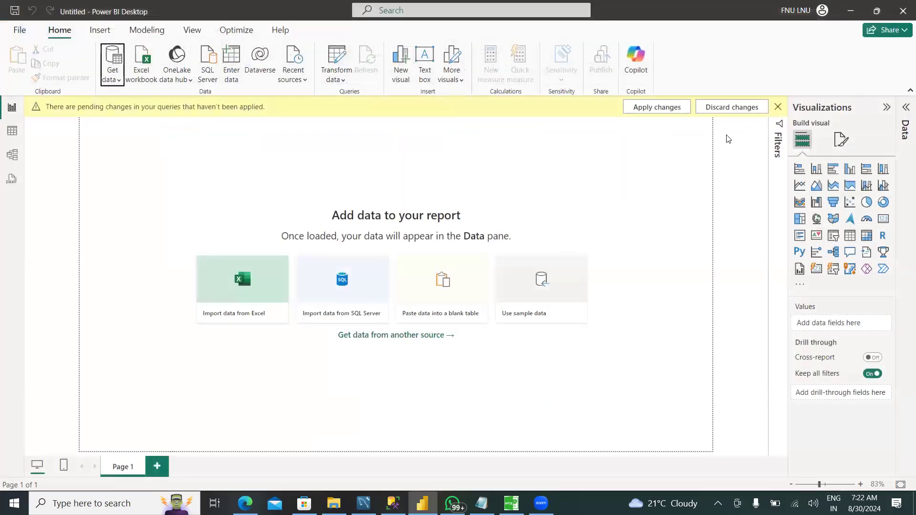
click(732, 108)
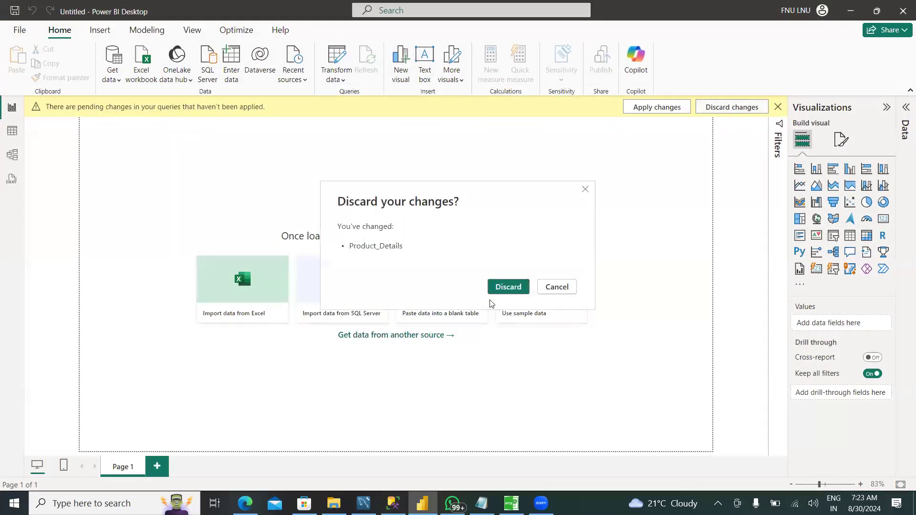
click(502, 288)
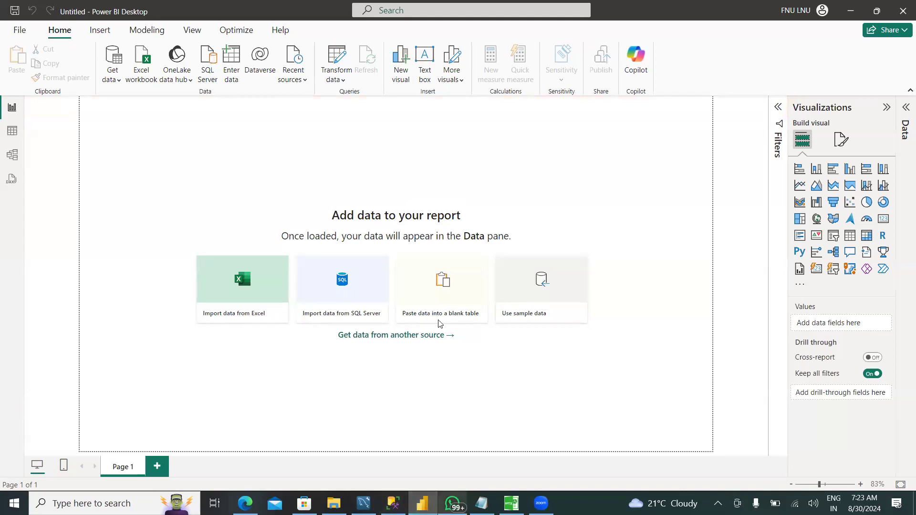
- Connect to the Store Cost Excel workbook in the ETL Data folder and select its Stores - construction costs sheet
click(115, 81)
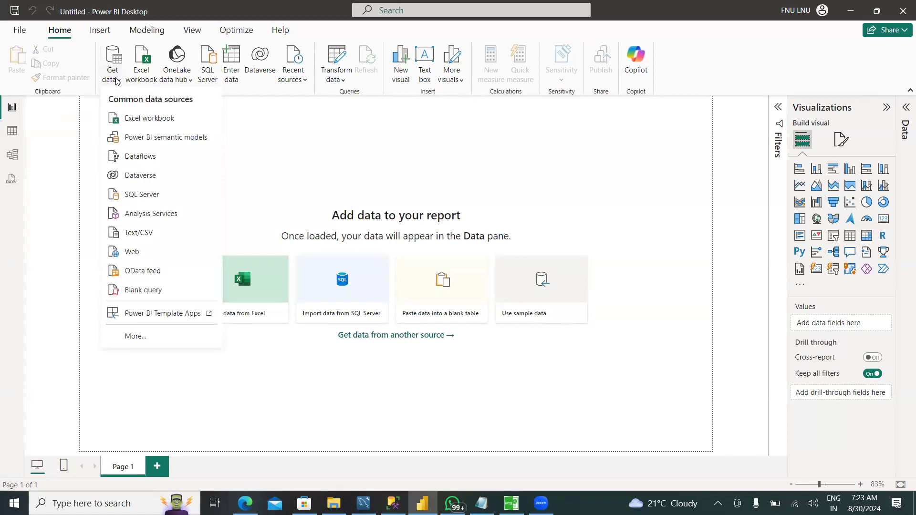
click(128, 122)
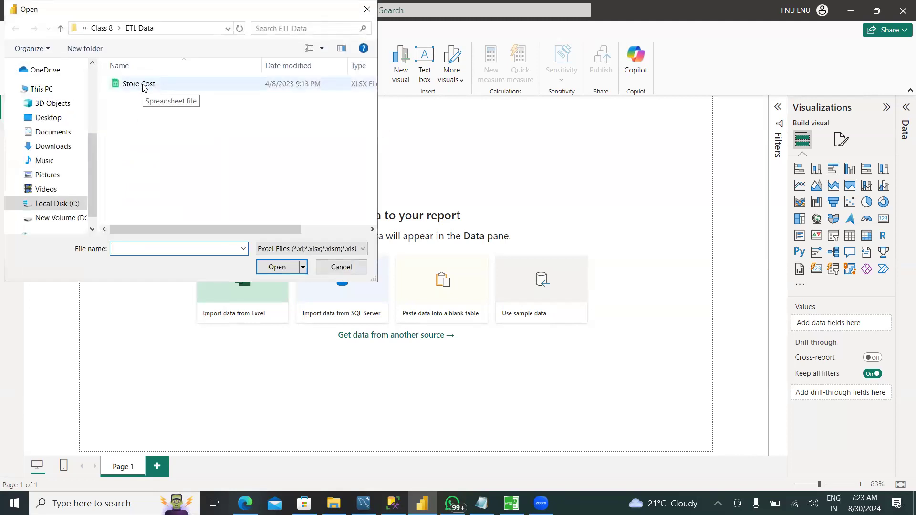
click(143, 86)
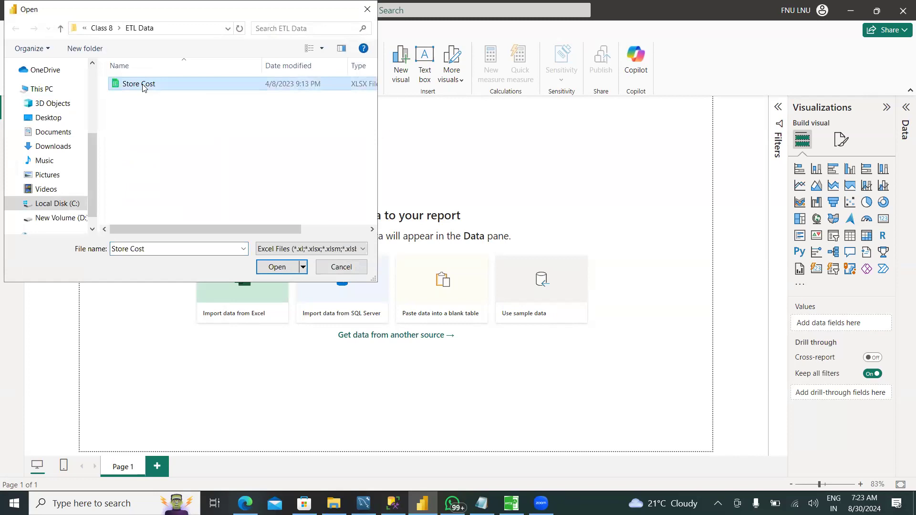
click(270, 269)
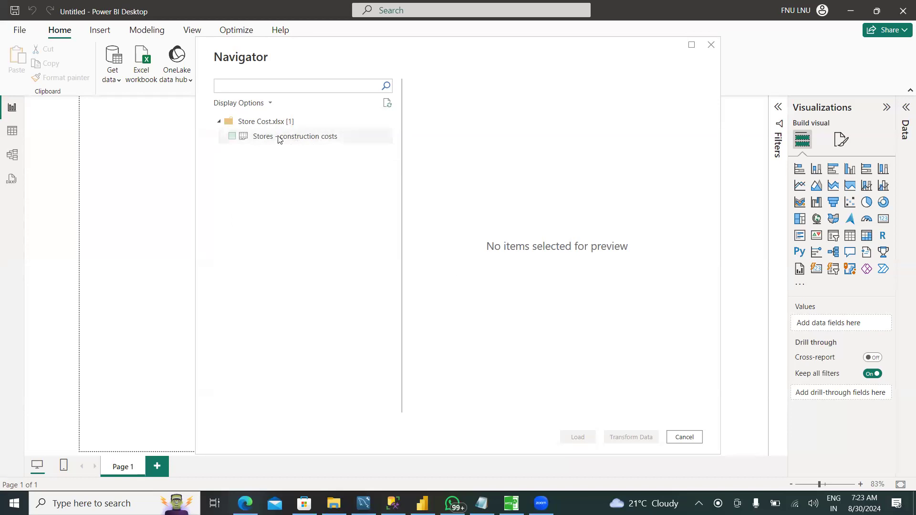
click(233, 137)
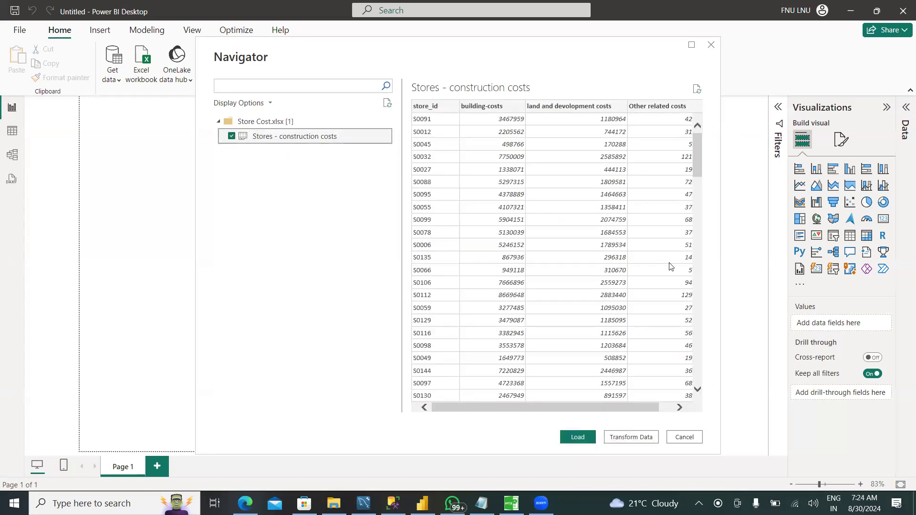
- Check the cost columns in the sheet's preview and load the Stores - construction costs table directly into the report
drag(613, 407, 560, 411)
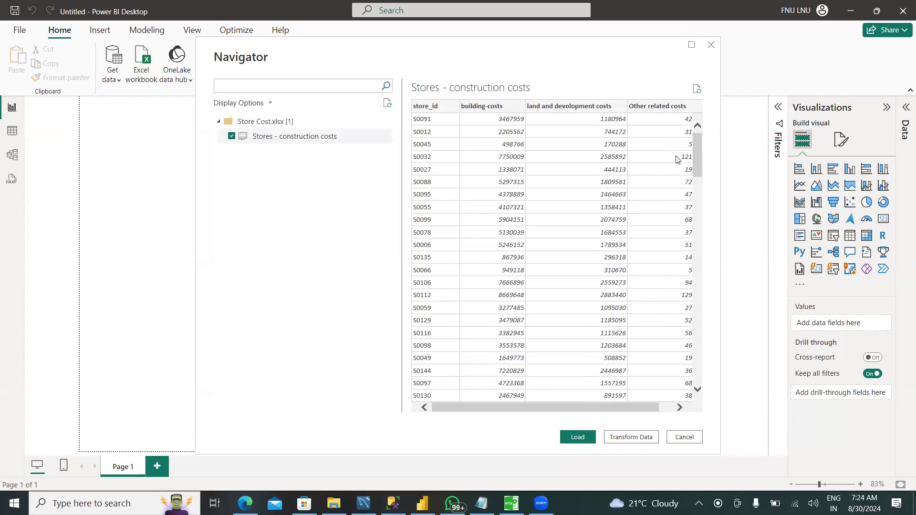
drag(625, 409, 593, 407)
mouse_move(580, 408)
mouse_down()
mouse_move(676, 411)
mouse_move(589, 419)
mouse_up()
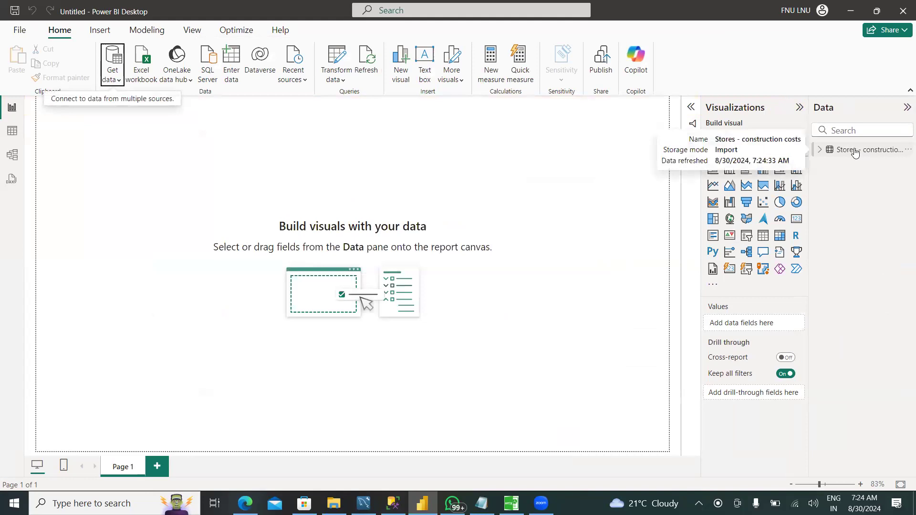
- Look through the rows of the Stores - construction costs table in Table view
click(13, 131)
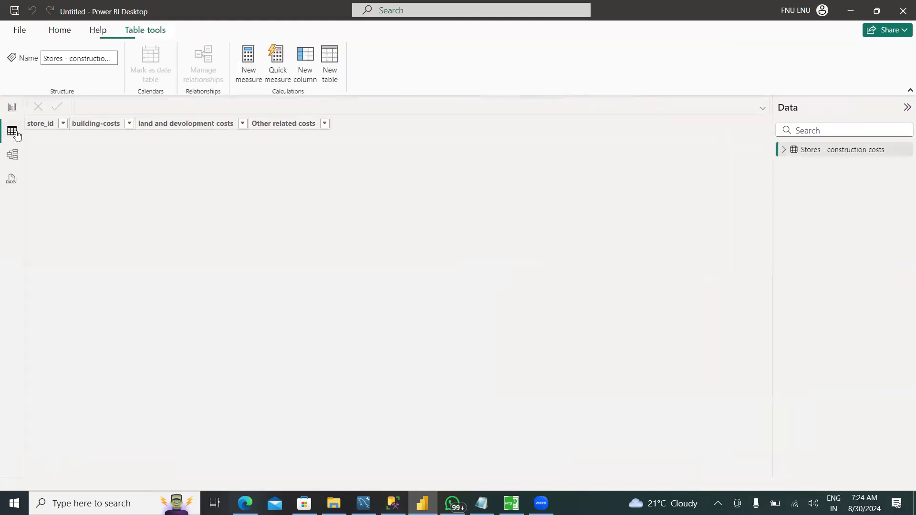
click(840, 153)
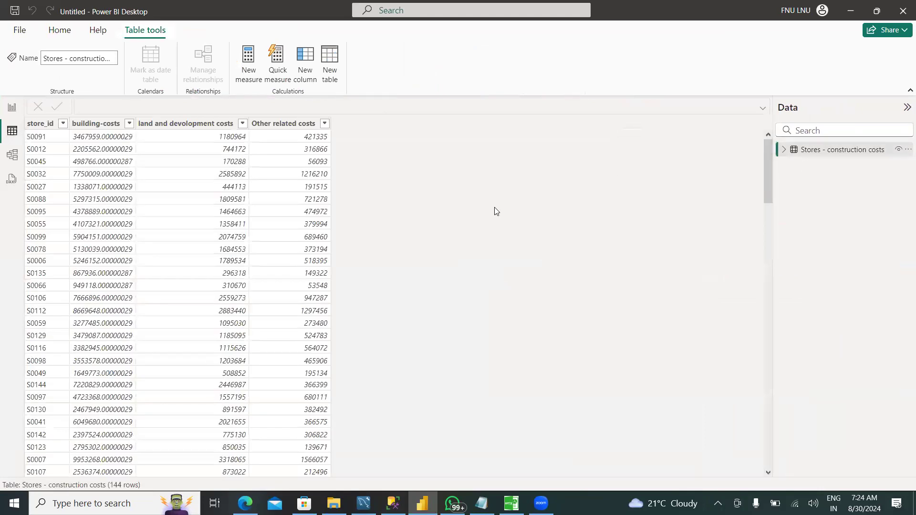
scroll(268, 334, down, 20)
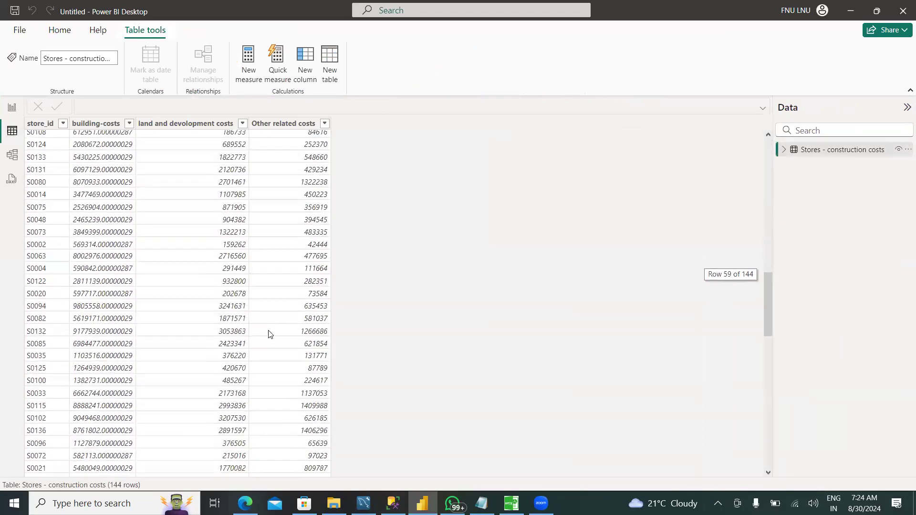
scroll(269, 334, down, 6)
scroll(268, 334, up, 20)
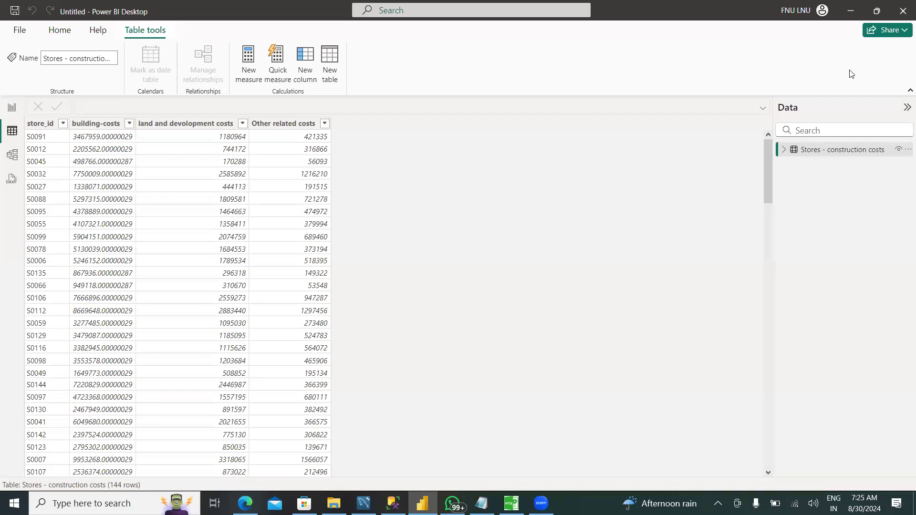
- Return to Report view, connect to the Product_Details CSV file in the ETL Data folder, and check the columns in its preview
click(12, 113)
click(114, 80)
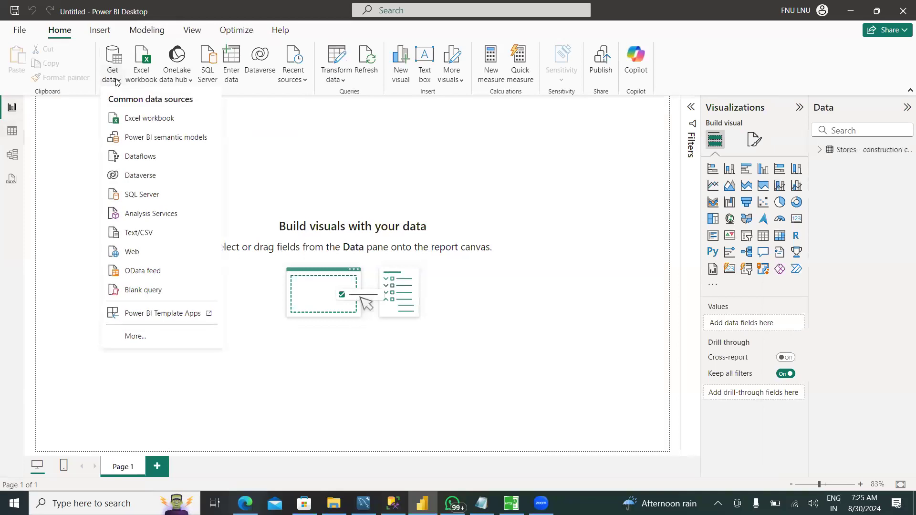
click(138, 238)
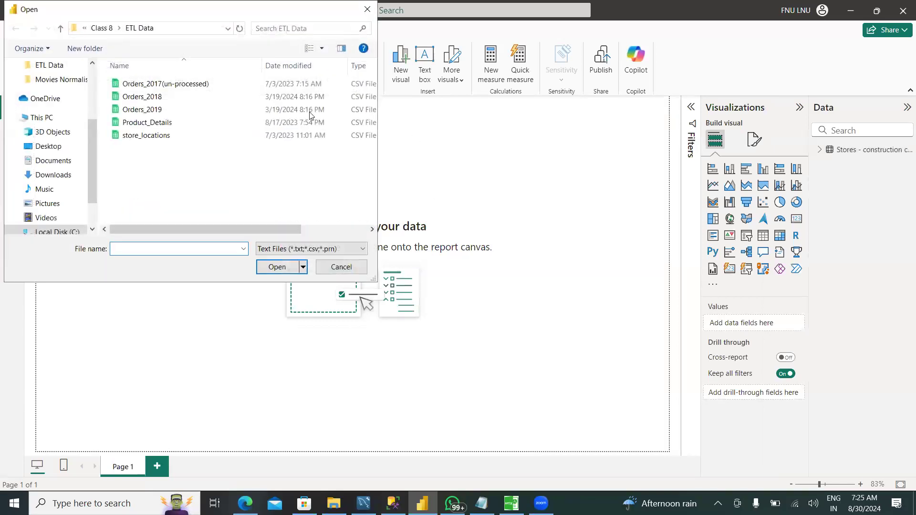
click(158, 123)
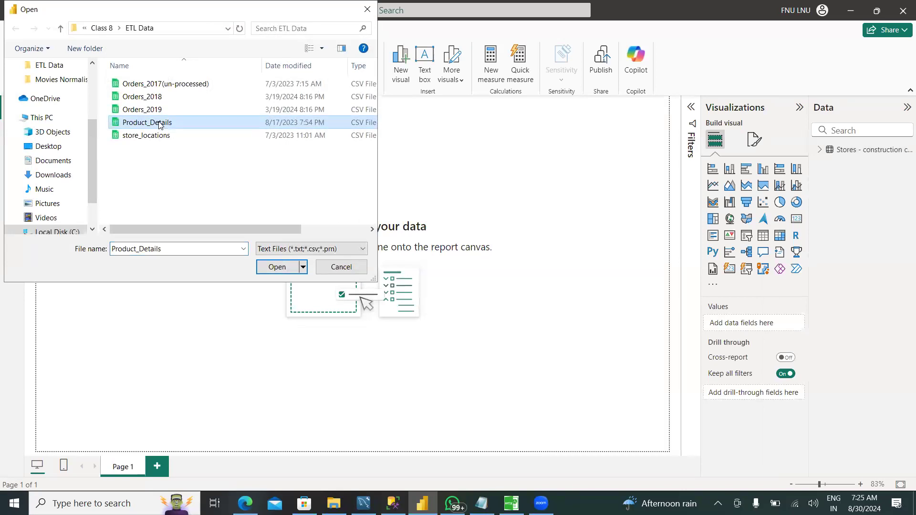
click(285, 269)
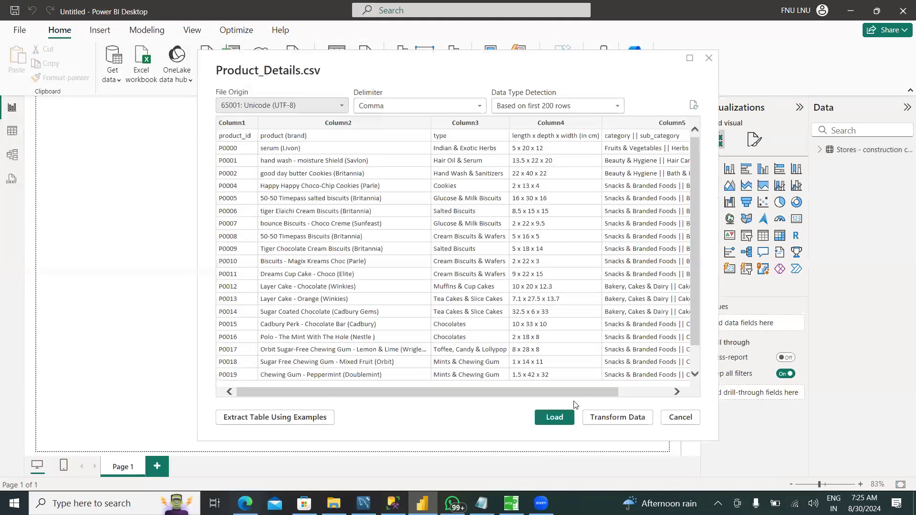
click(670, 394)
click(611, 394)
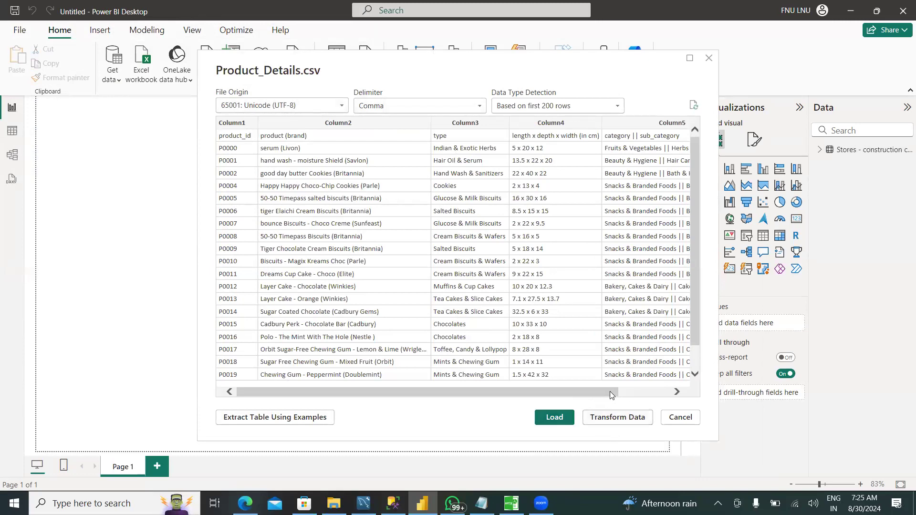
scroll(635, 394, right, 3)
scroll(601, 398, left, 3)
- Transform the Product_Details data by using its first row as headers and removing the Changed Type1 step
click(605, 419)
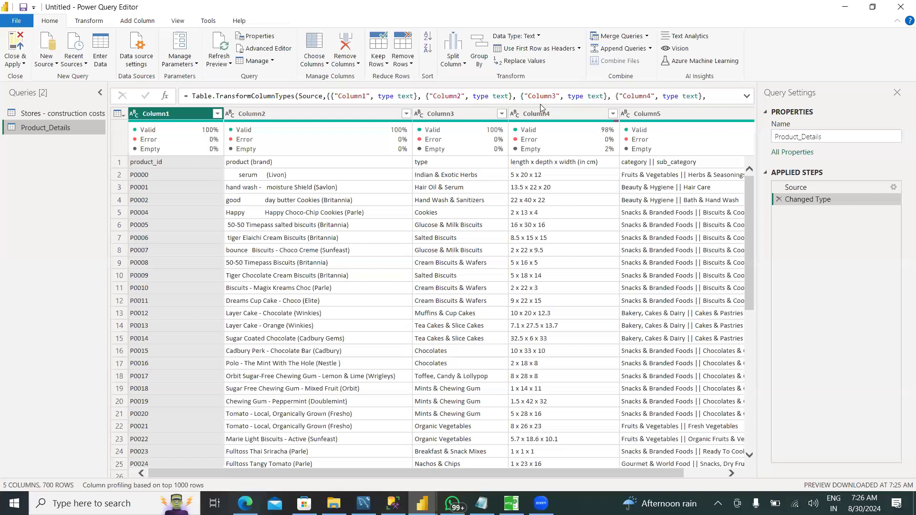
click(521, 52)
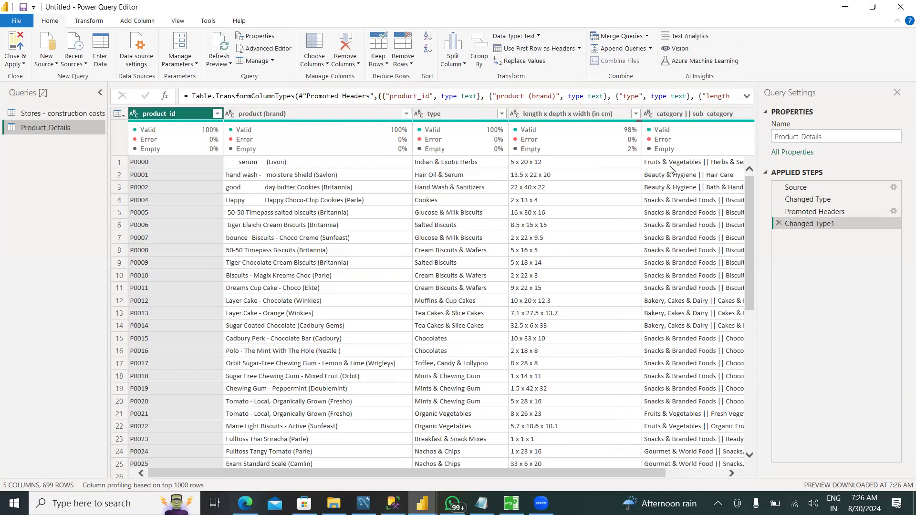
click(778, 224)
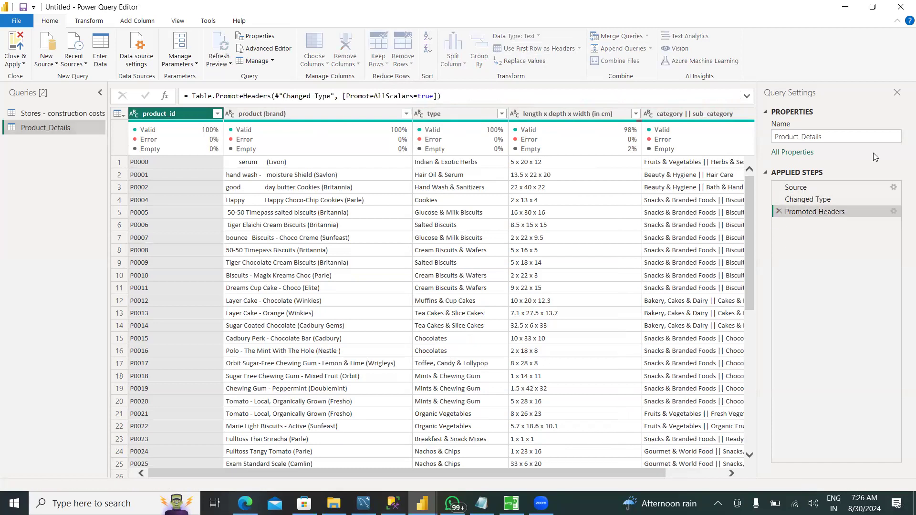
- Close Power Query Editor without applying the changes and discard the pending Product_Details query
click(900, 8)
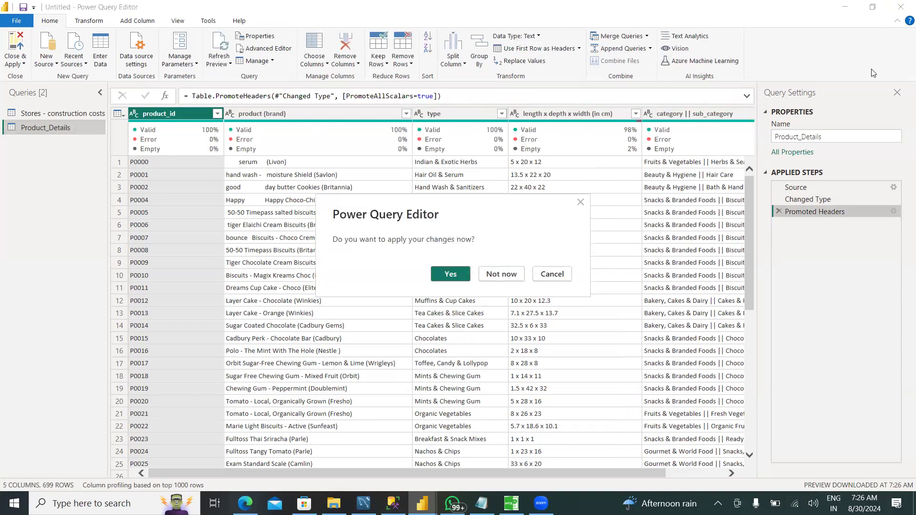
click(502, 276)
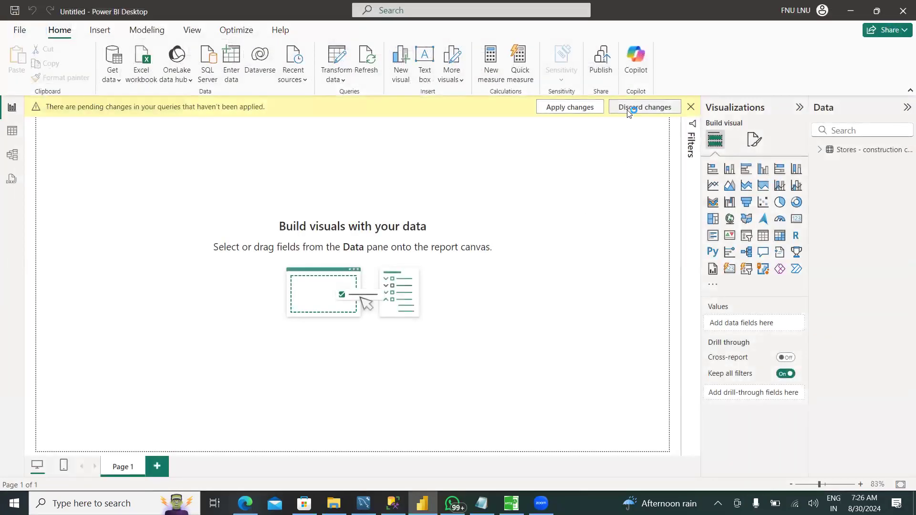
click(629, 109)
click(506, 287)
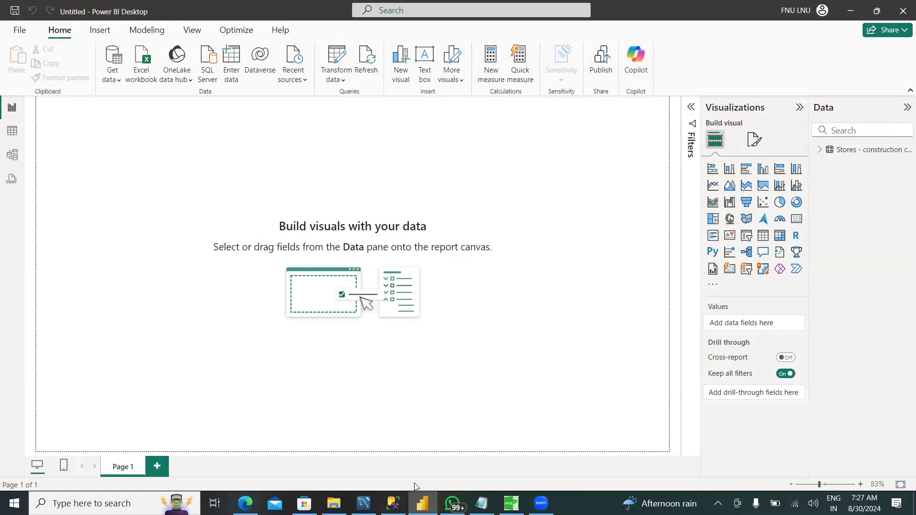
- Switch to SQL Server Management Studio and connect to the DESKTOP-EU26JC1\SQLEXPRESS database engine with Windows Authentication
mouse_move(393, 503)
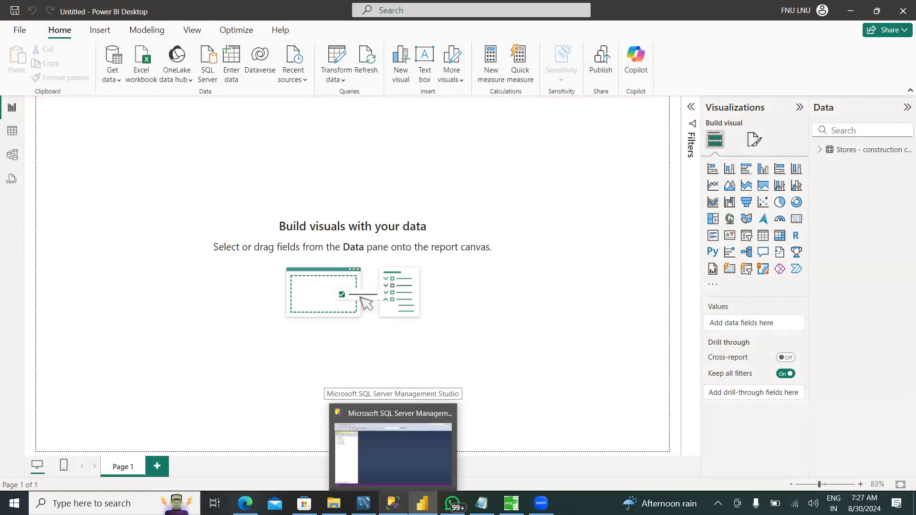
click(393, 449)
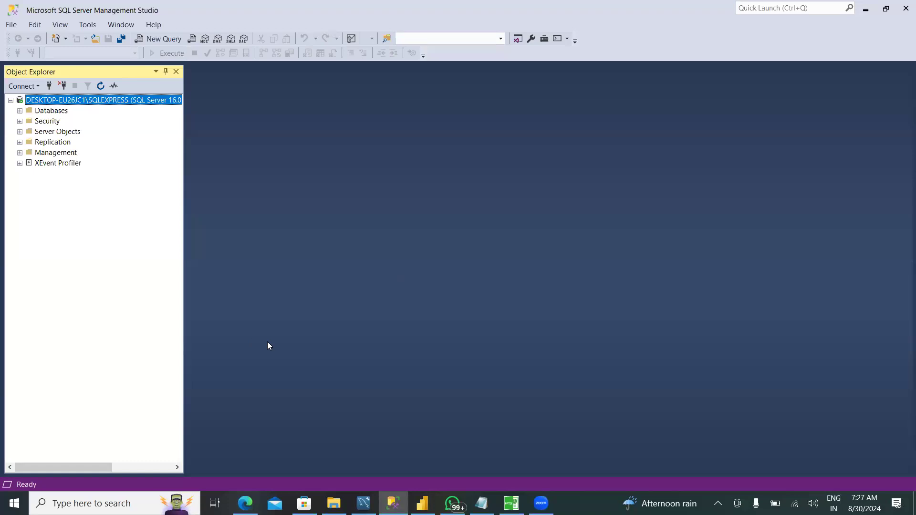
right_click(24, 102)
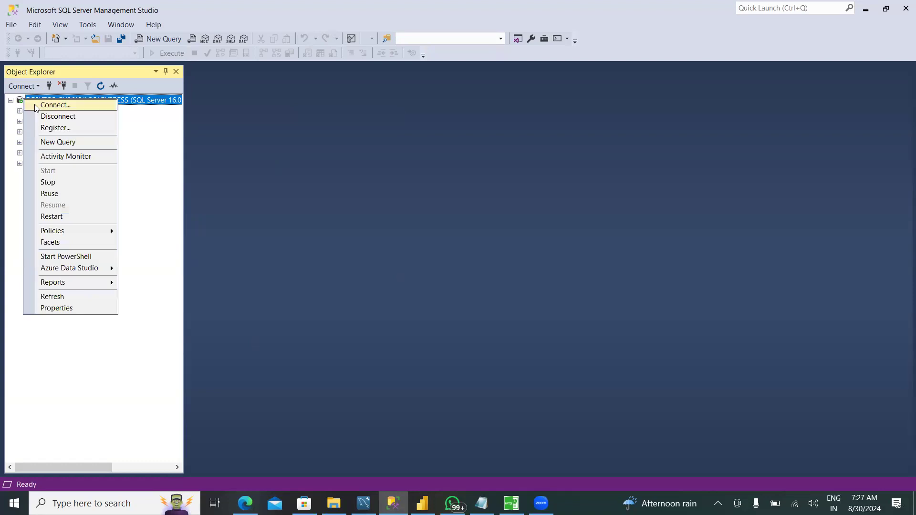
click(37, 106)
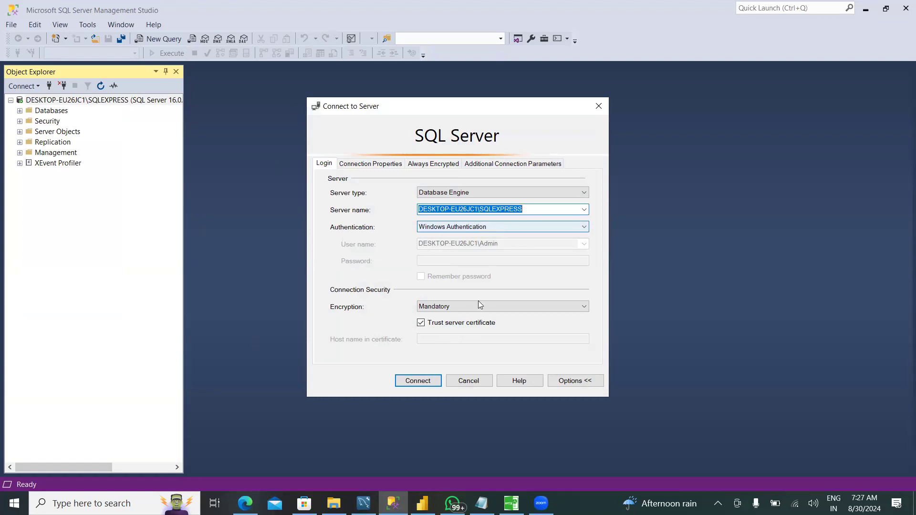
click(429, 384)
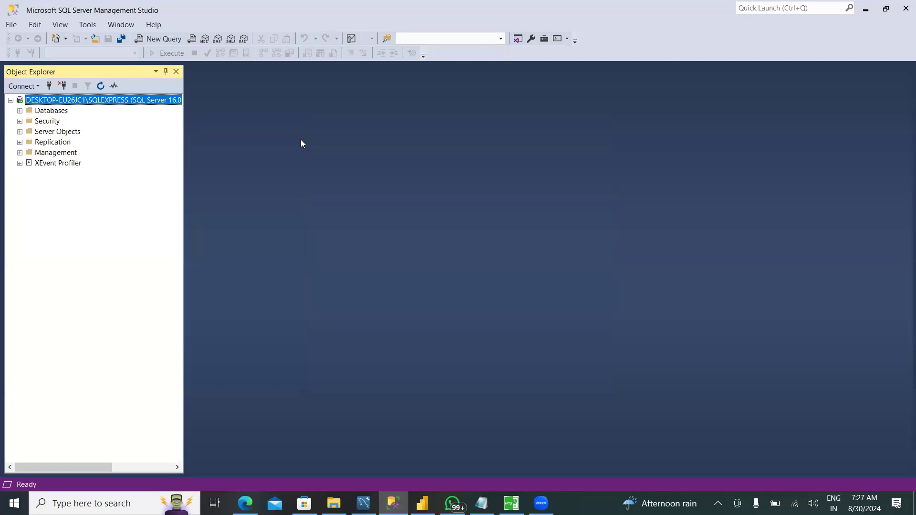
- Expand the AdventureWorks2022 database in Object Explorer and look through its list of tables down to the Sales tables
click(19, 110)
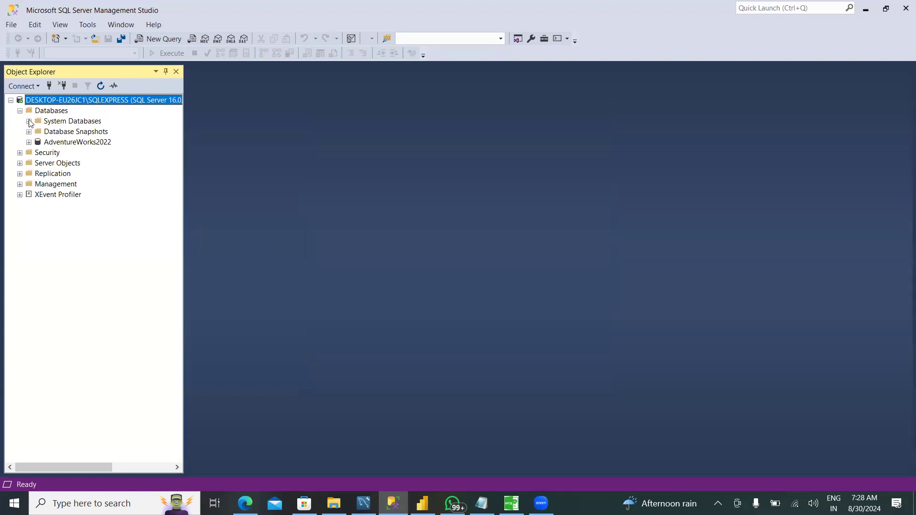
click(29, 143)
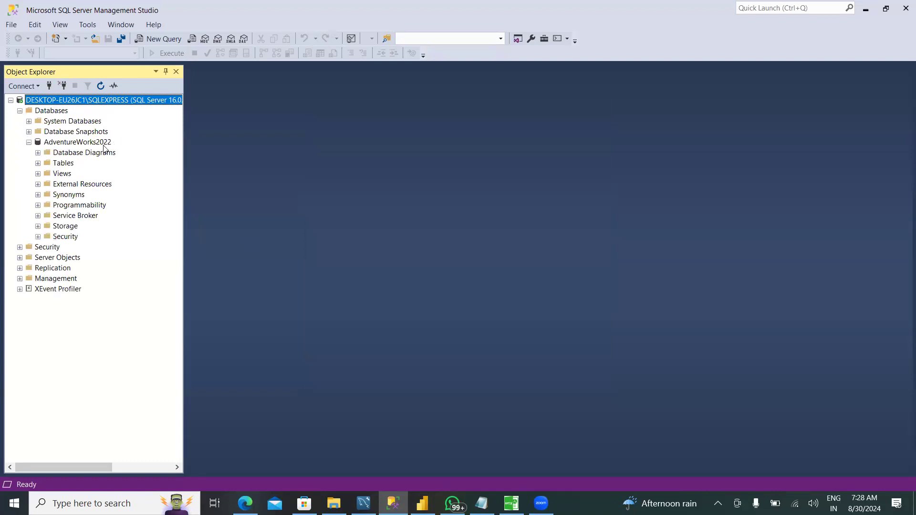
click(39, 163)
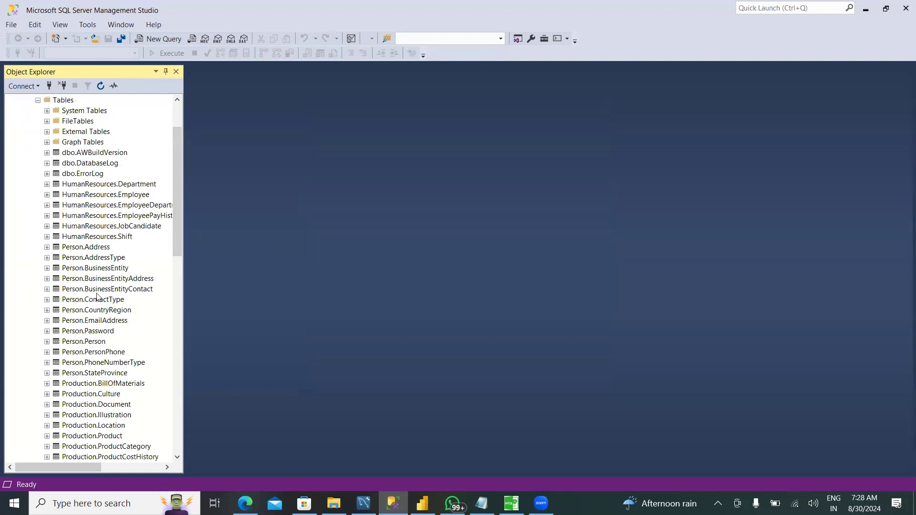
scroll(100, 334, down, 6)
scroll(100, 333, down, 6)
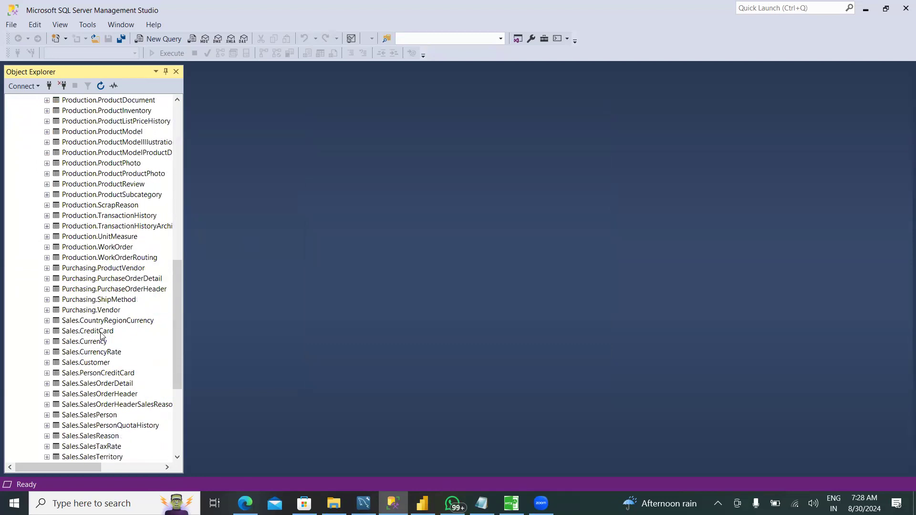
scroll(101, 336, down, 3)
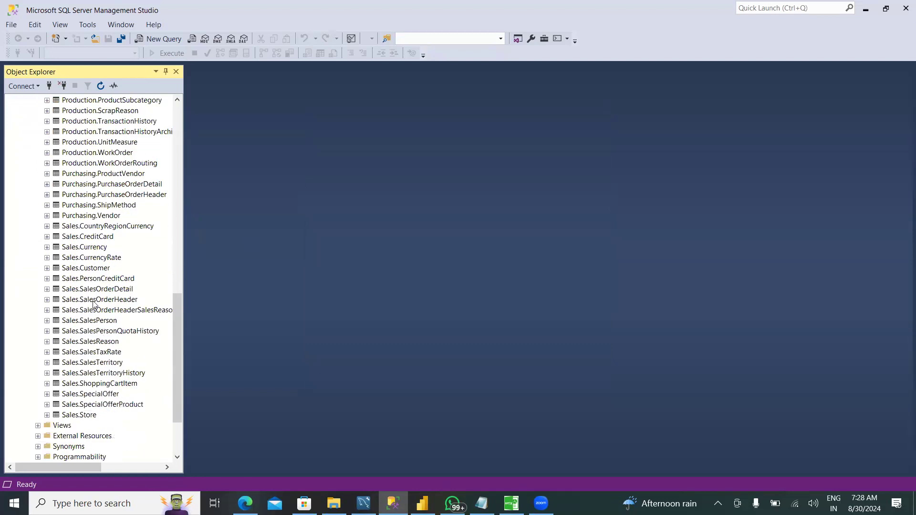
- Select the top 1000 rows of the Sales.SalesOrderDetail table and review the query results
right_click(59, 290)
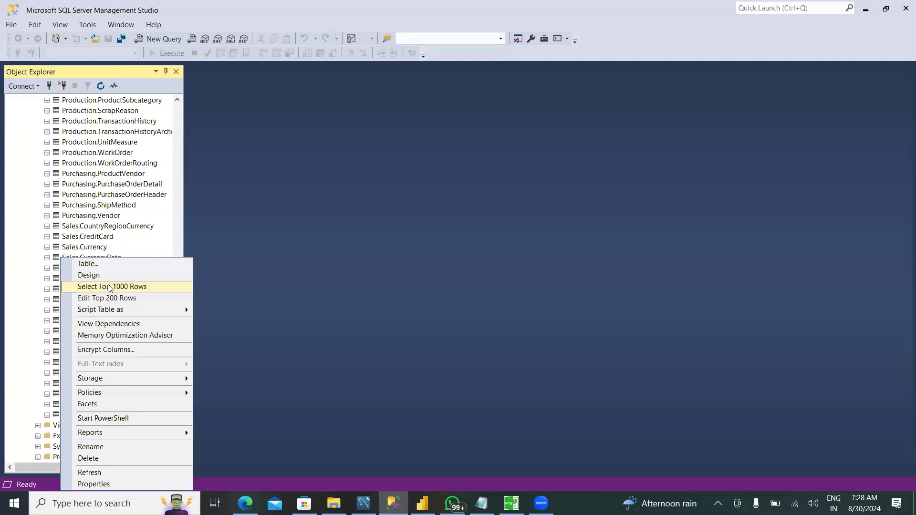
click(109, 287)
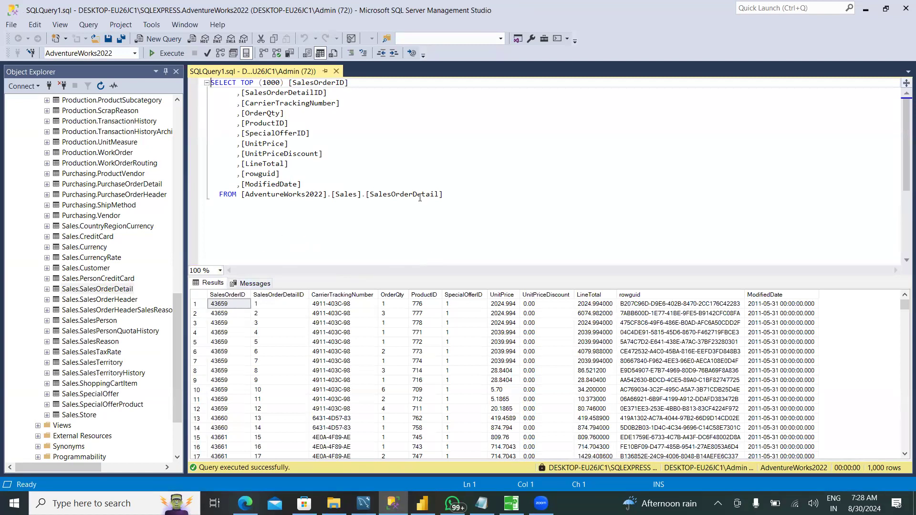
drag(177, 322, 181, 185)
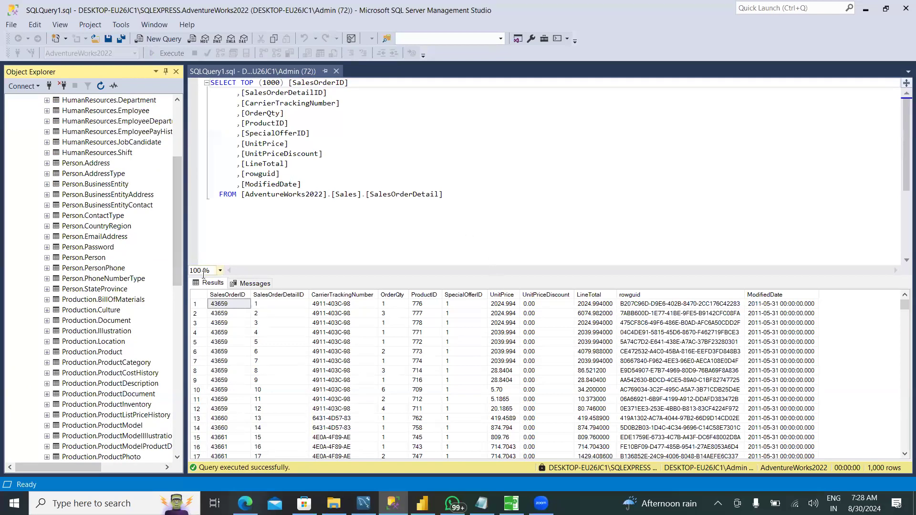
- Switch back to Power BI Desktop and start a new SQL Server database connection
click(423, 503)
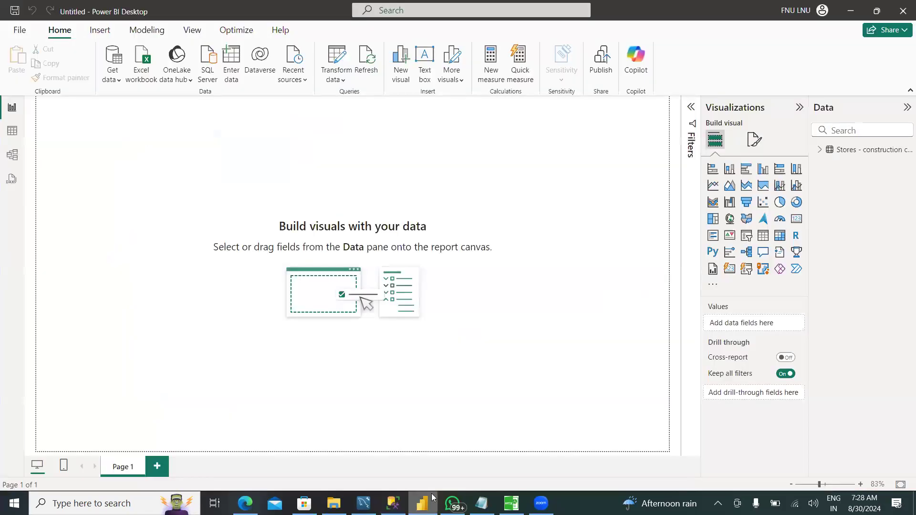
click(110, 76)
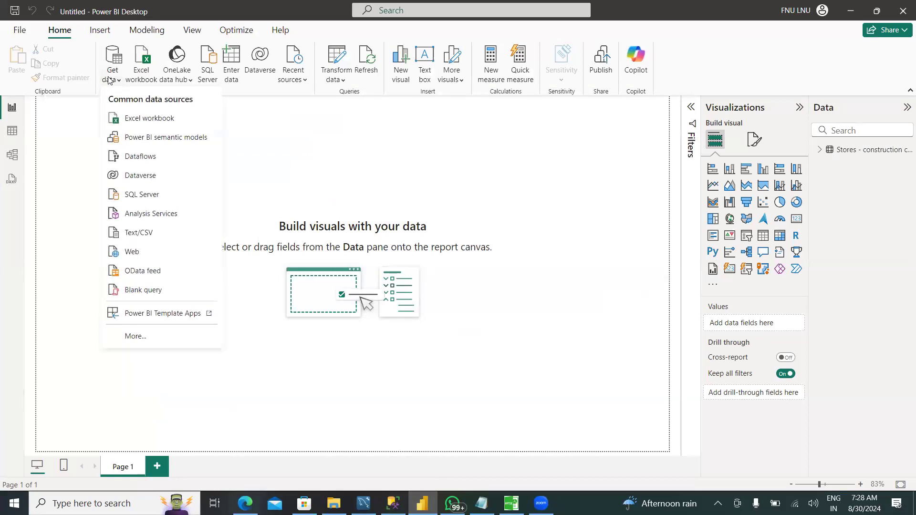
click(142, 196)
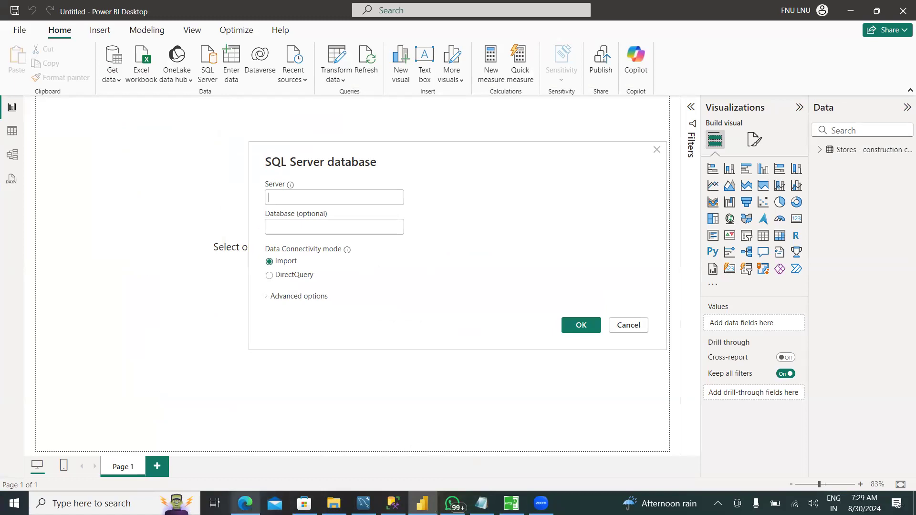
- Open OneNote and copy the server name DESKTOP-EU26JC1\SQLEXPRESS from the SQL Server Name note
click(91, 503)
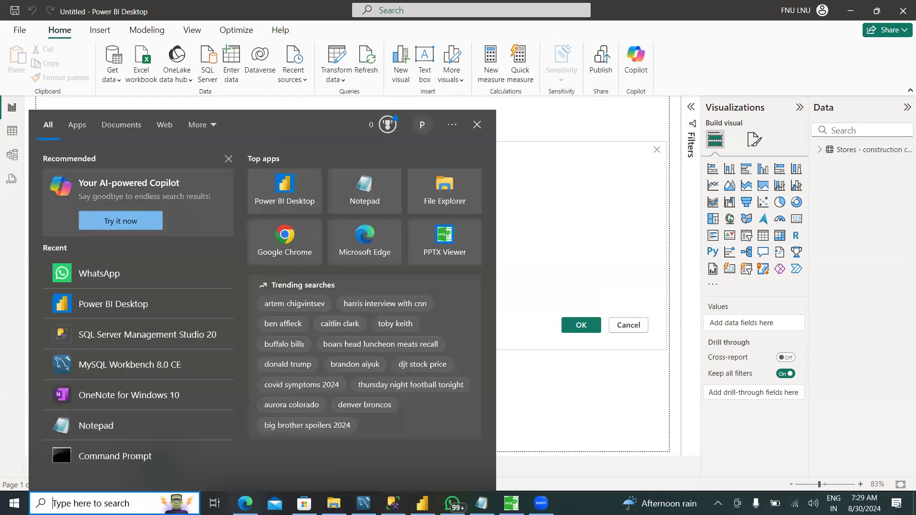
text(one)
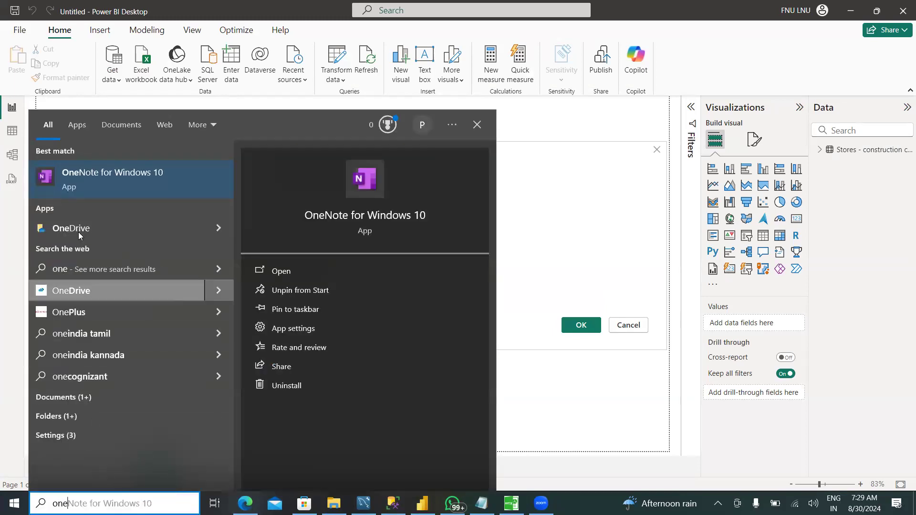
click(83, 188)
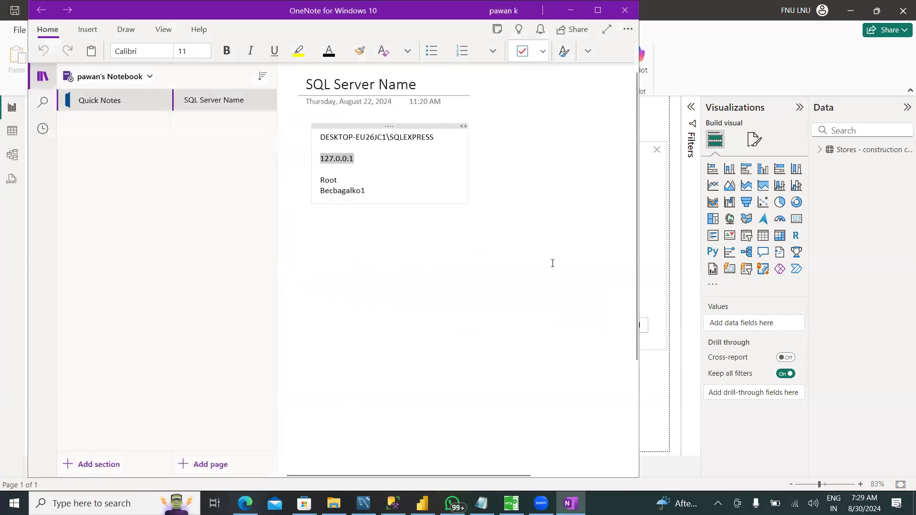
drag(318, 138, 437, 137)
key(ctrl+c)
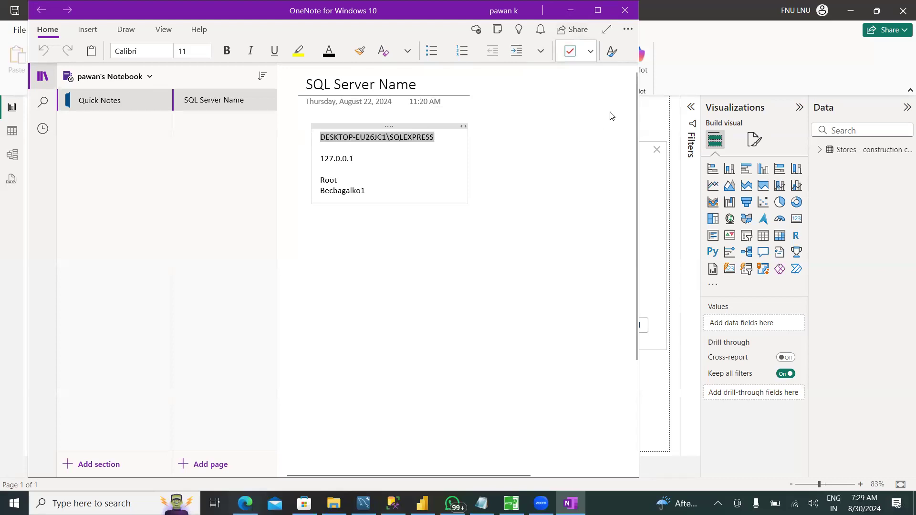
- Return to Power BI Desktop and connect to server DESKTOP-EU26JC1\SQLEXPRESS with database AdventureWorks2022 in Import mode
click(570, 10)
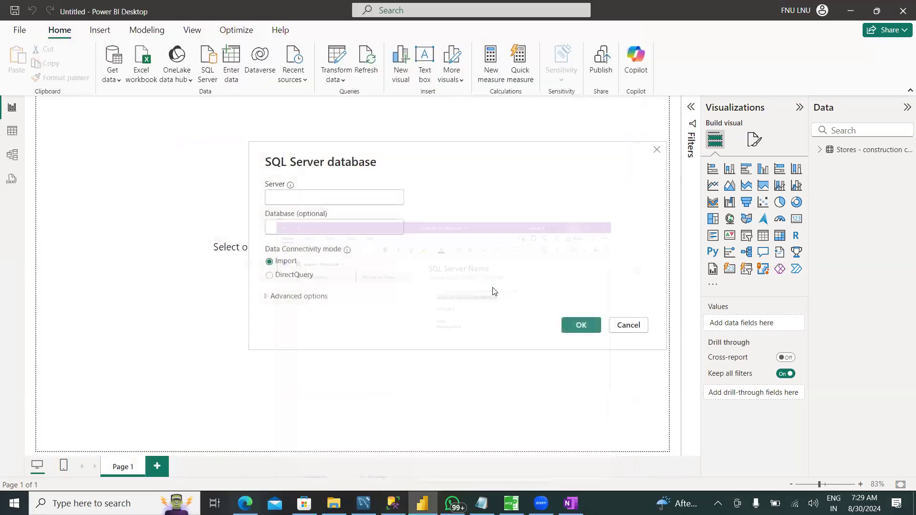
click(307, 201)
key(ctrl+v)
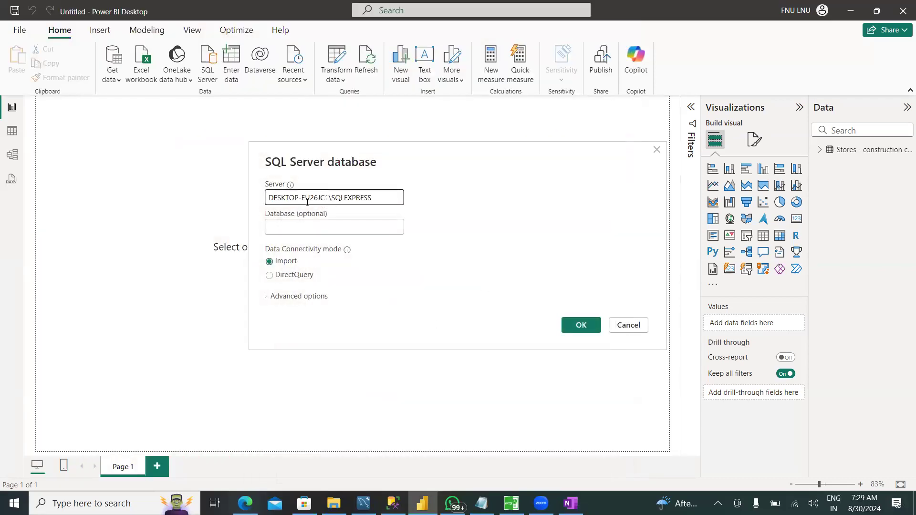
click(299, 226)
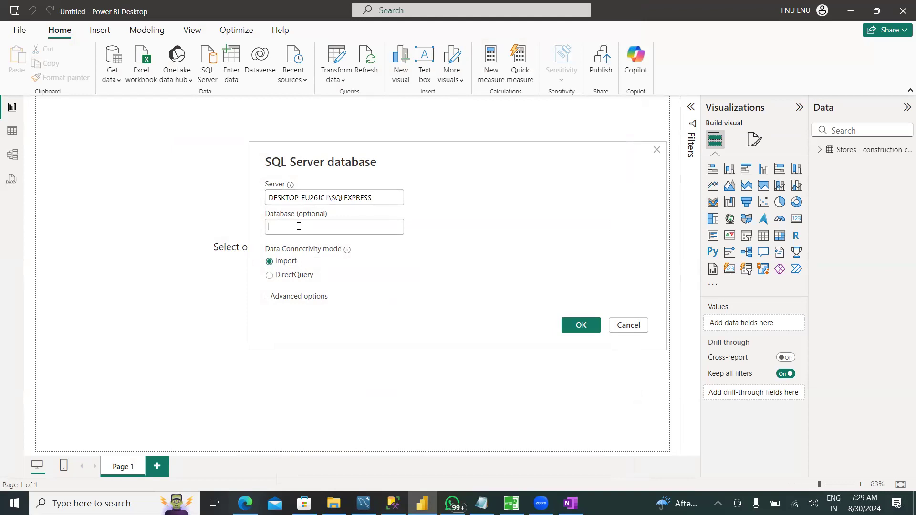
text(Adve)
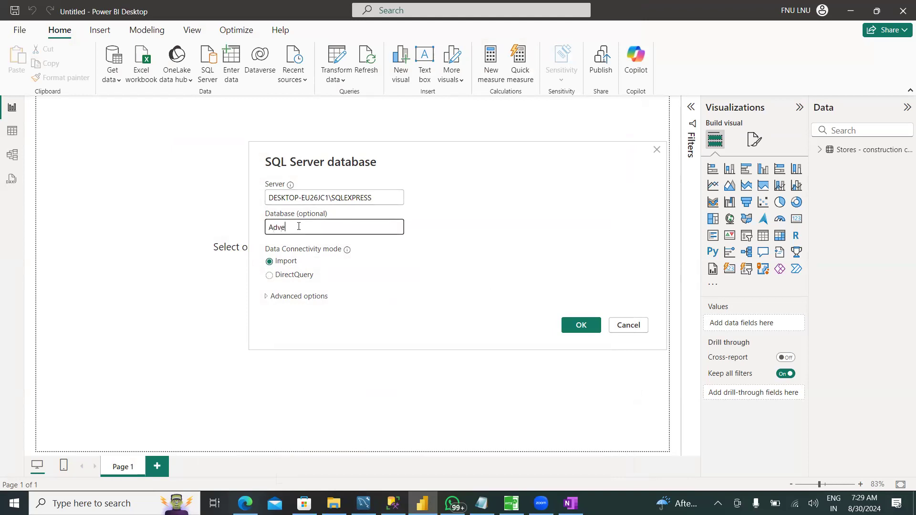
text(ntureWorks2022)
click(580, 326)
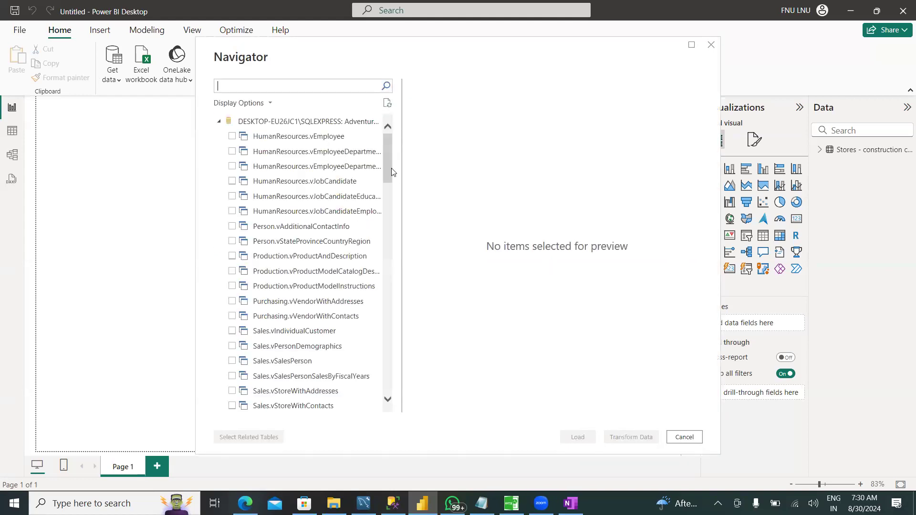
- Choose the Sales.SalesOrderDetail table in the Navigator, check its preview, and load it into the report
drag(386, 148, 400, 324)
click(231, 261)
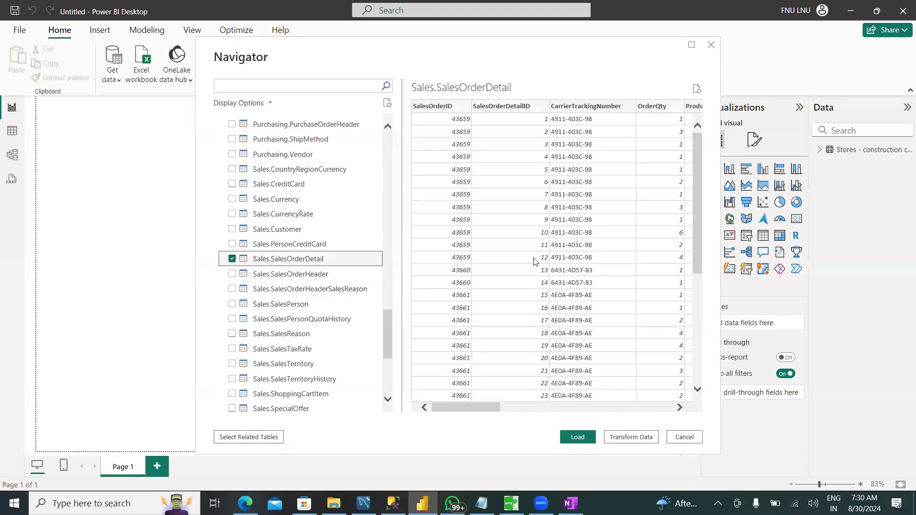
drag(493, 412, 466, 417)
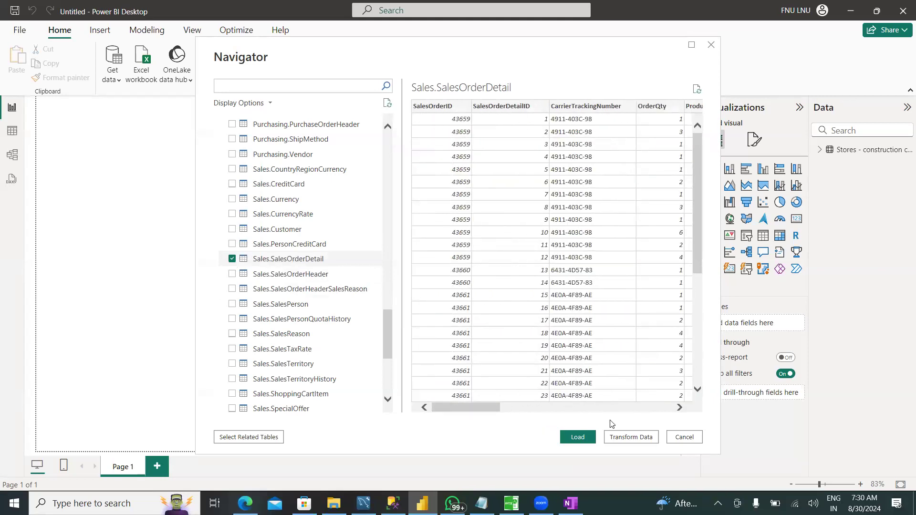
mouse_move(480, 411)
mouse_down()
mouse_move(682, 413)
mouse_move(472, 421)
mouse_up()
click(576, 438)
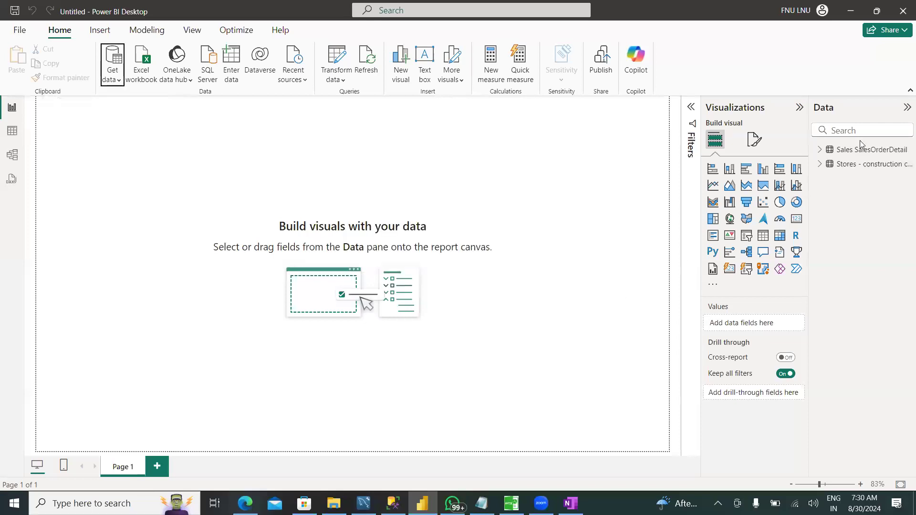
- Review the columns of the loaded Sales SalesOrderDetail table in Table view and go back to Report view
click(12, 136)
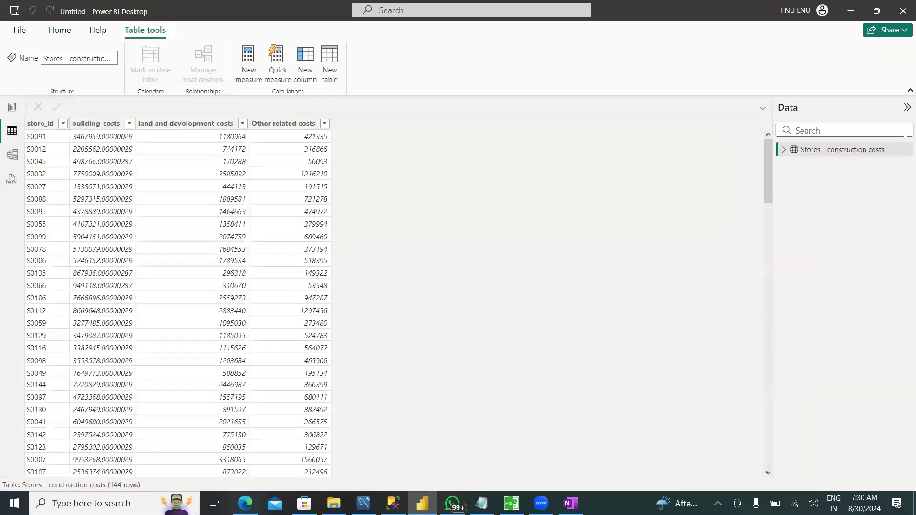
click(835, 151)
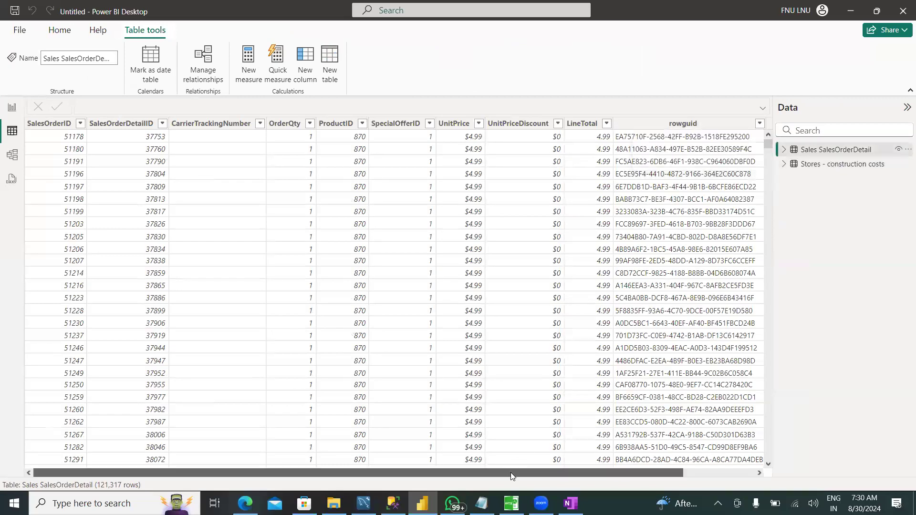
drag(510, 472, 696, 472)
scroll(443, 479, left, 3)
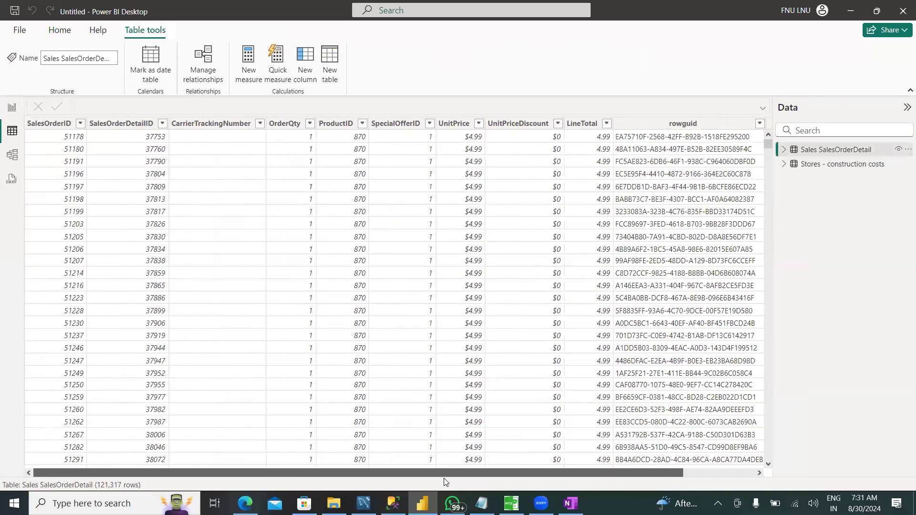
click(12, 112)
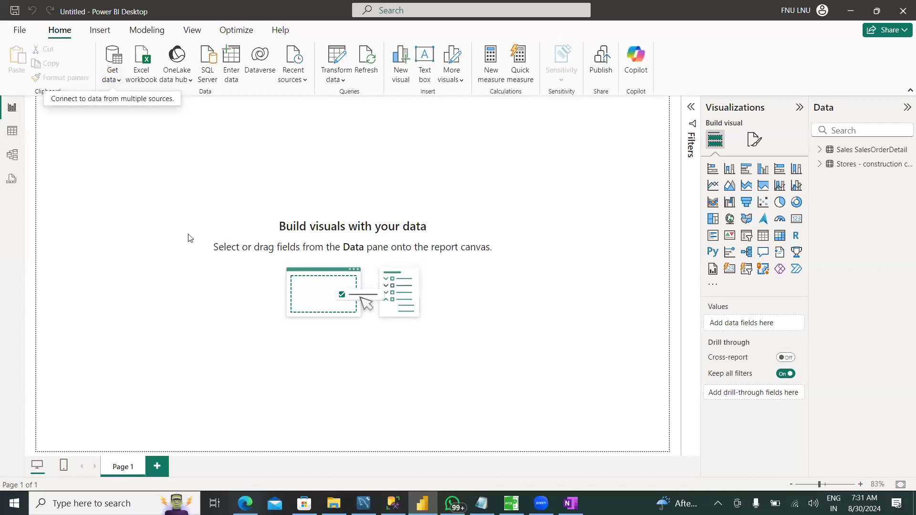
- Switch to SQL Server Management Studio and examine the SELECT TOP (1000) query on Sales.SalesOrderDetail from start to end
click(393, 503)
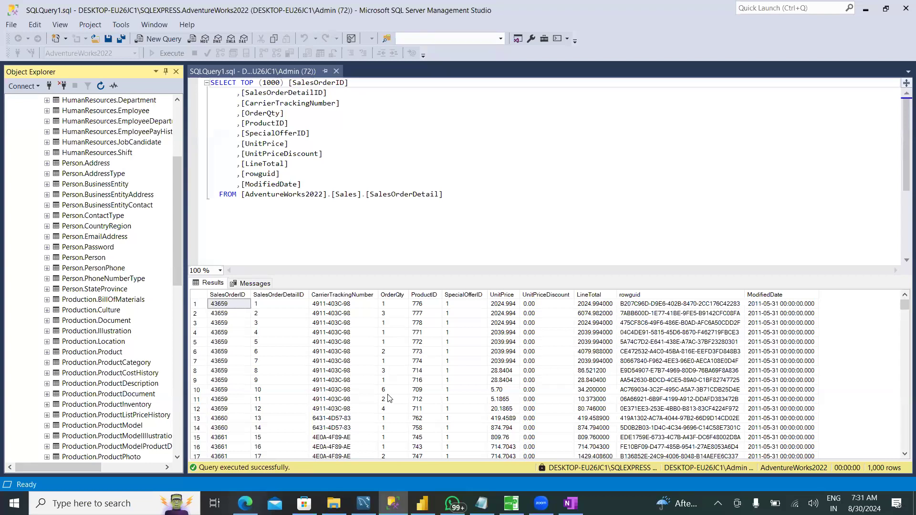
click(455, 197)
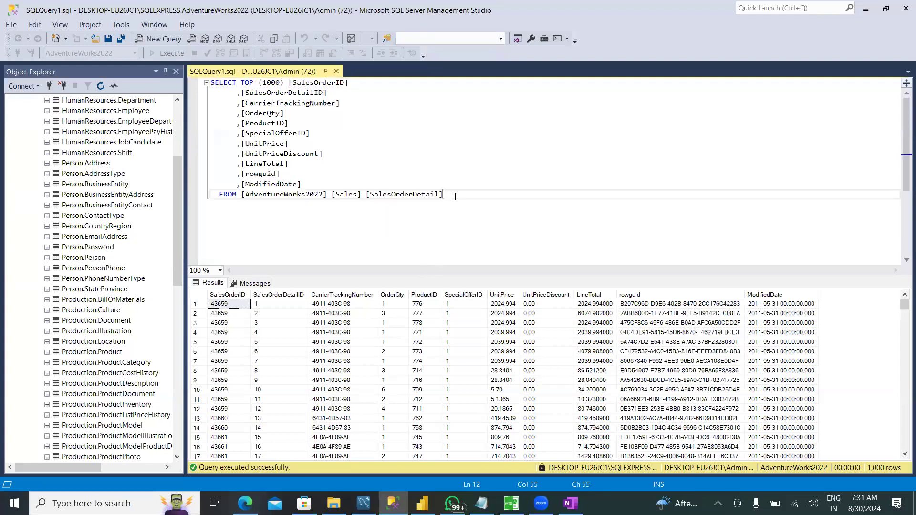
click(213, 85)
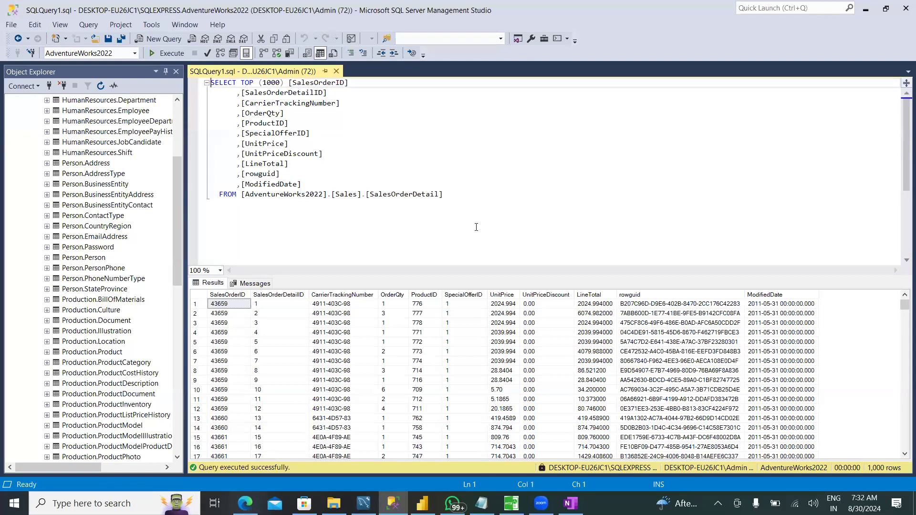
click(463, 197)
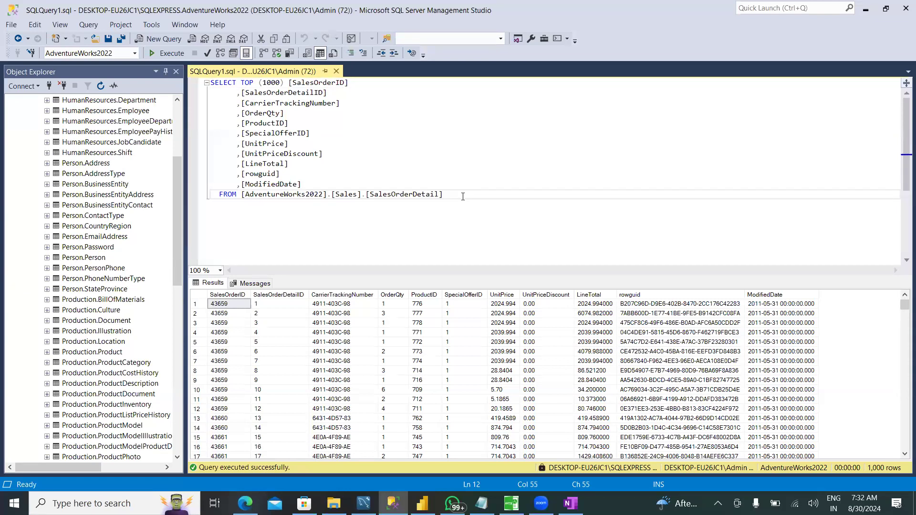
click(211, 82)
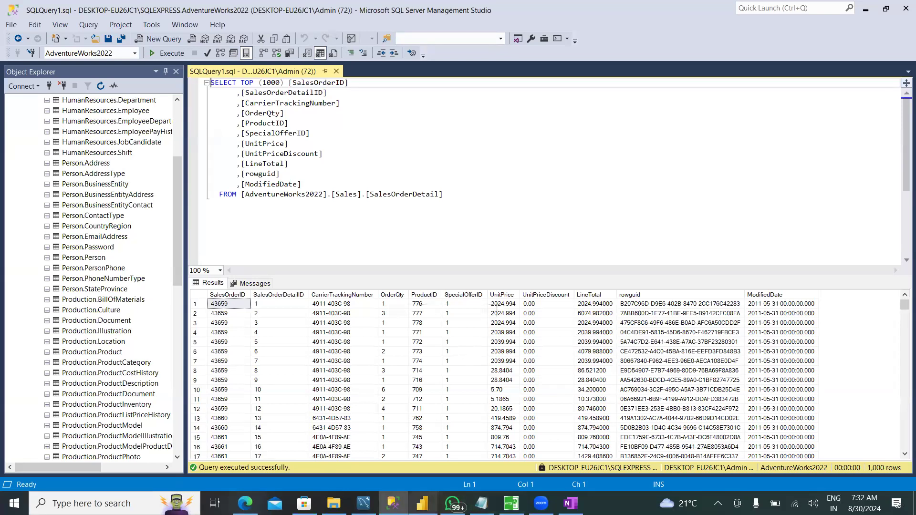
- Switch back to Power BI Desktop and check the distinct OrderQty values of the Sales SalesOrderDetail table without filtering
click(422, 503)
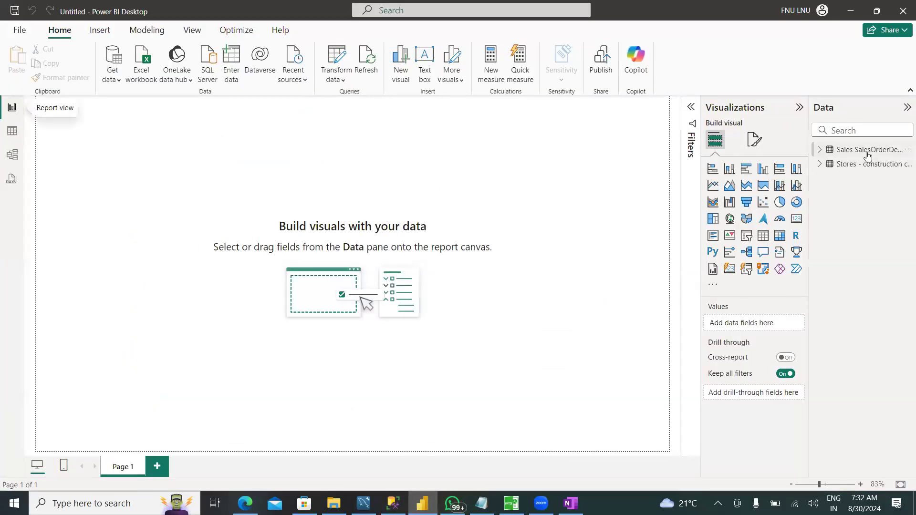
click(12, 136)
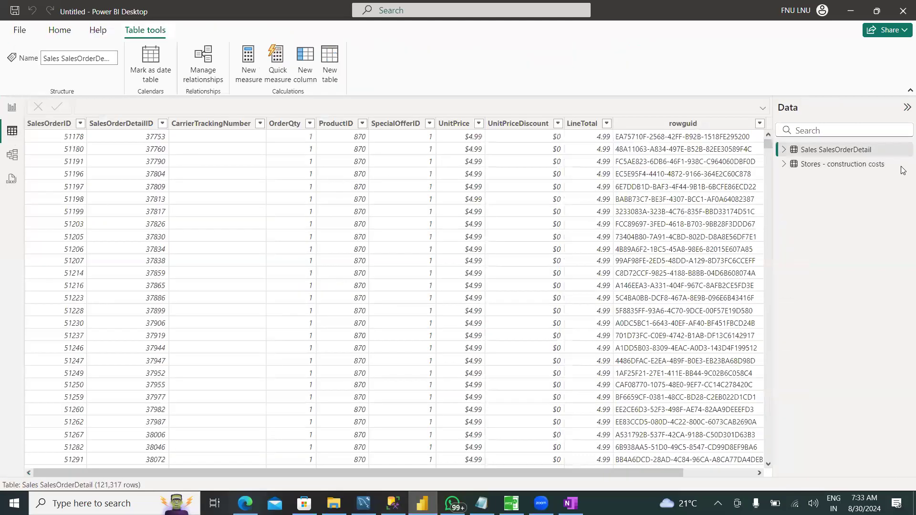
click(829, 152)
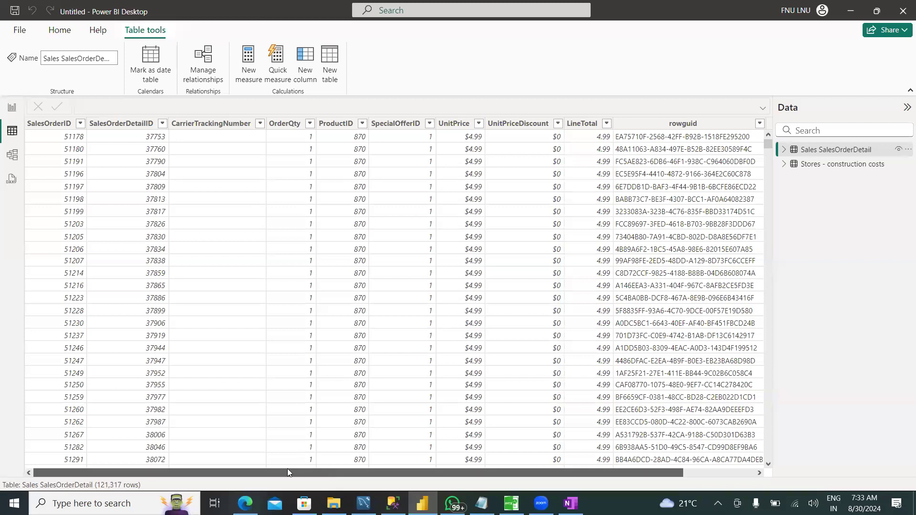
click(309, 124)
scroll(378, 427, down, 3)
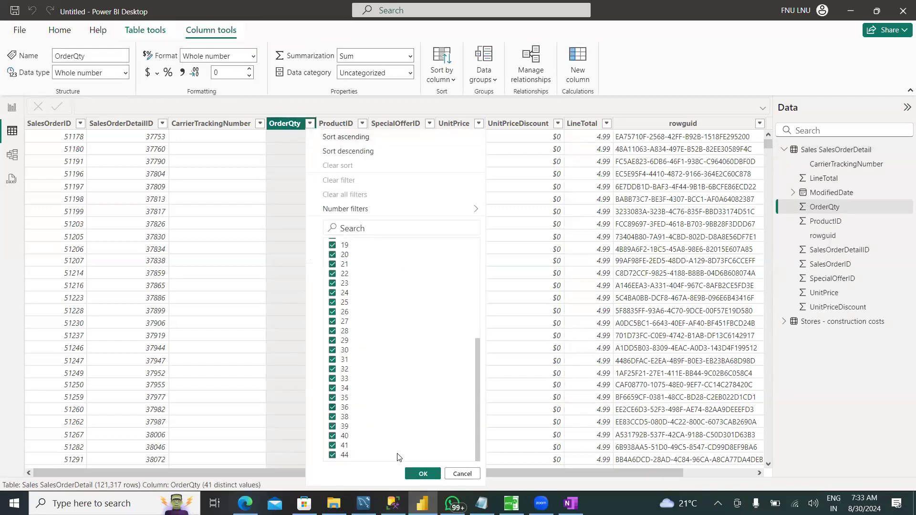
click(463, 473)
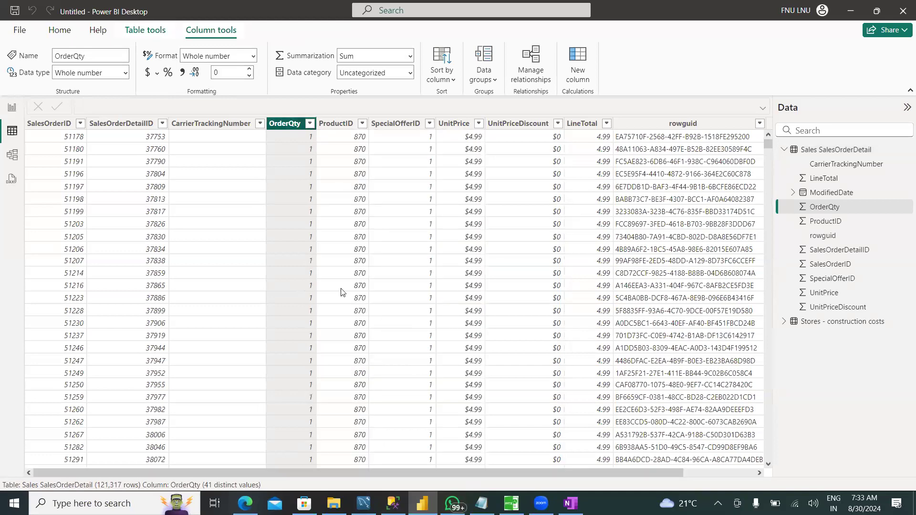
- Look through the rows of the Sales SalesOrderDetail table in Table view and return to the first row
scroll(319, 235, down, 10)
scroll(70, 233, down, 18)
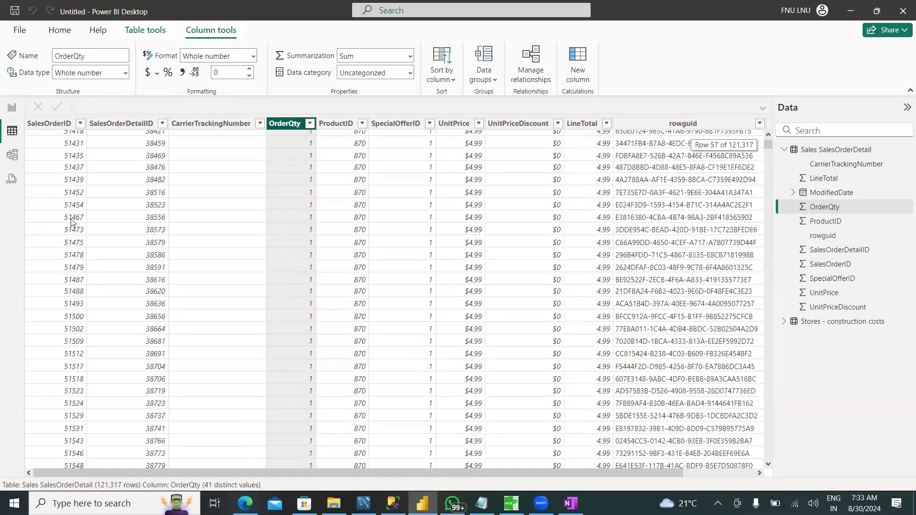
scroll(71, 234, down, 20)
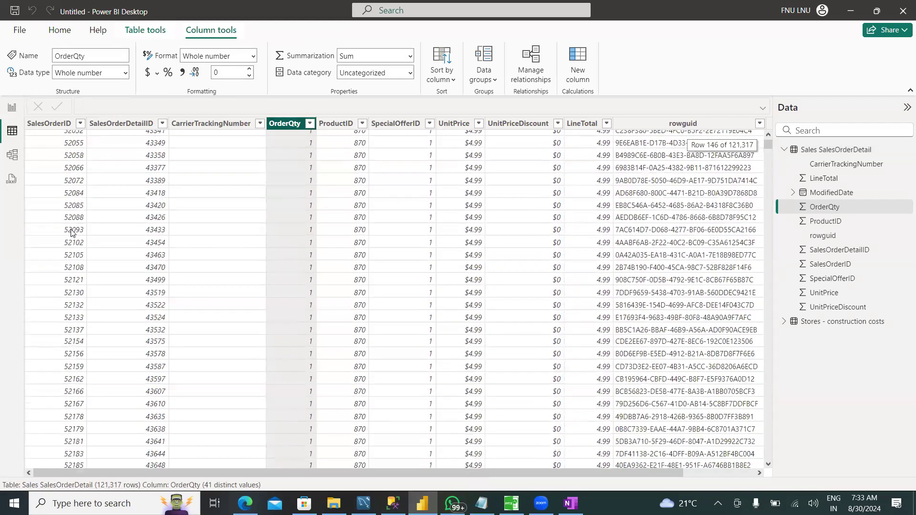
scroll(70, 237, down, 3)
scroll(71, 233, up, 16)
scroll(264, 392, up, 20)
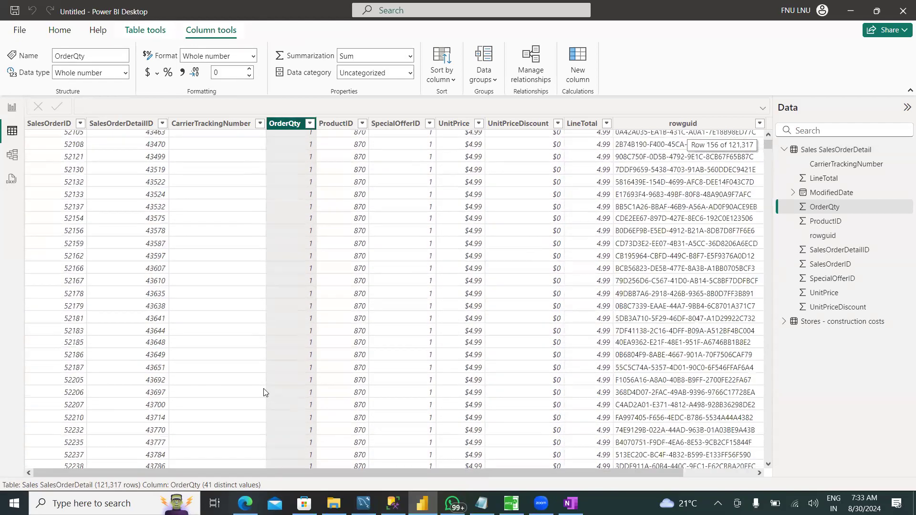
scroll(264, 392, up, 20)
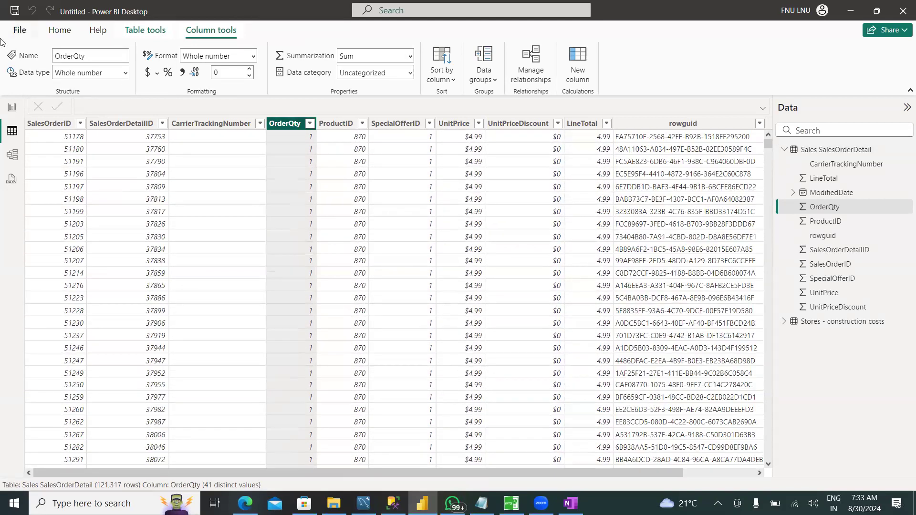
- Start a new SQL Server connection from Report view with server DESKTOP-EU26JC1\SQLEXPRESS and database AdventureWorks2022
click(59, 31)
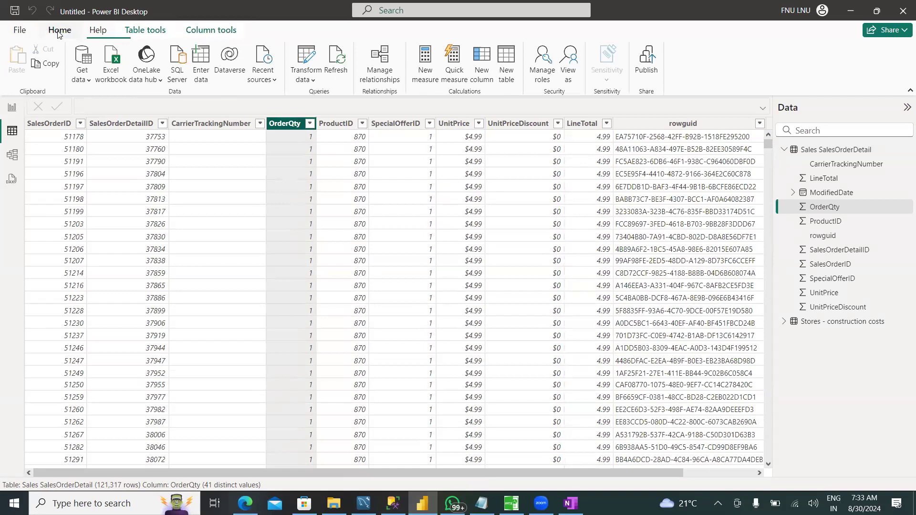
click(12, 107)
click(118, 83)
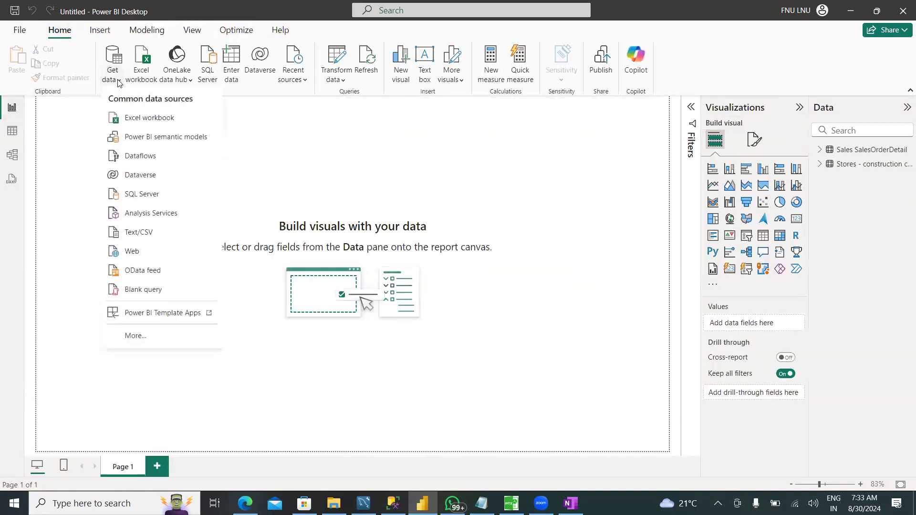
click(147, 198)
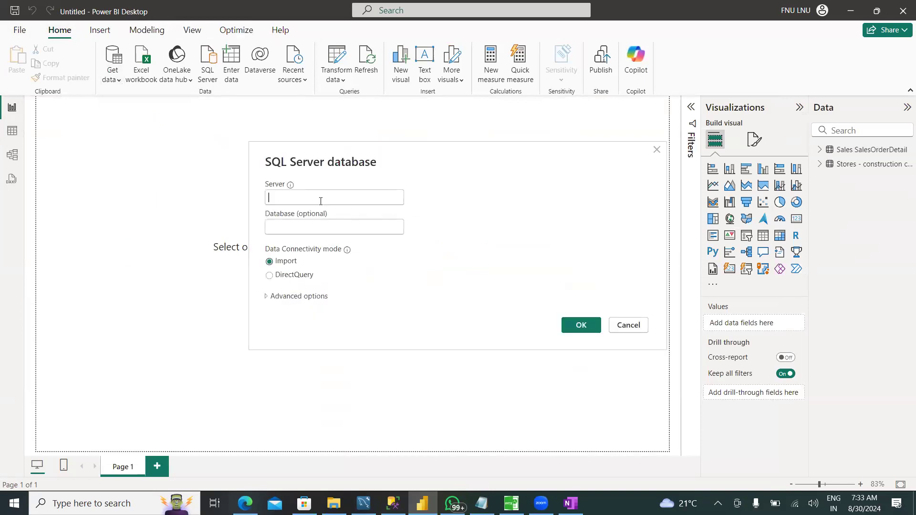
click(321, 201)
text(DESKTOP-EU26JC1\SQLEXPRESS)
click(308, 227)
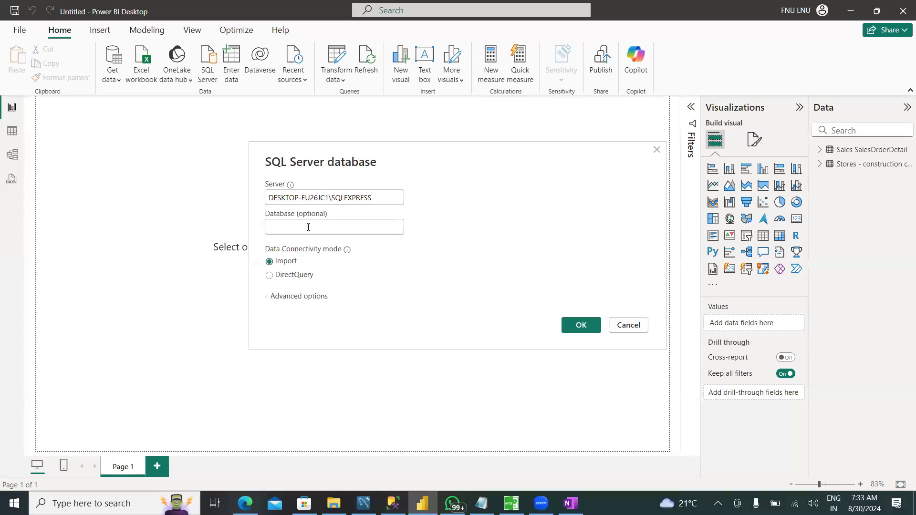
text(AdventureW)
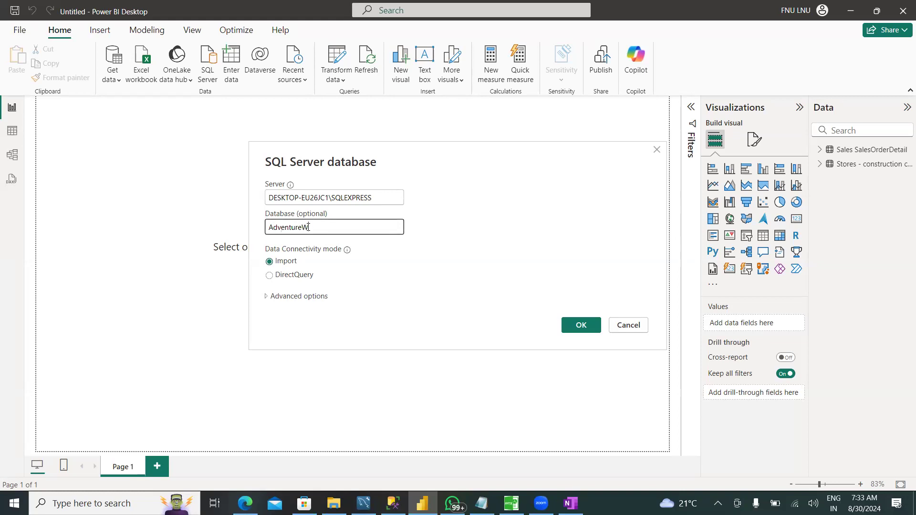
text(orks2022)
- Expand the connection's advanced options and begin the SQL statement with "Select * from Sales.SalesOrderDetail where Order"
click(268, 298)
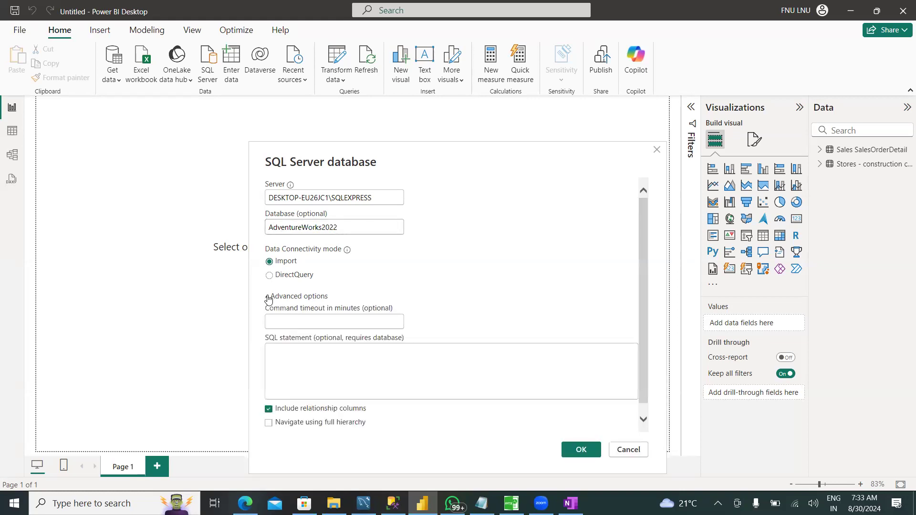
click(289, 352)
click(276, 351)
text(Select)
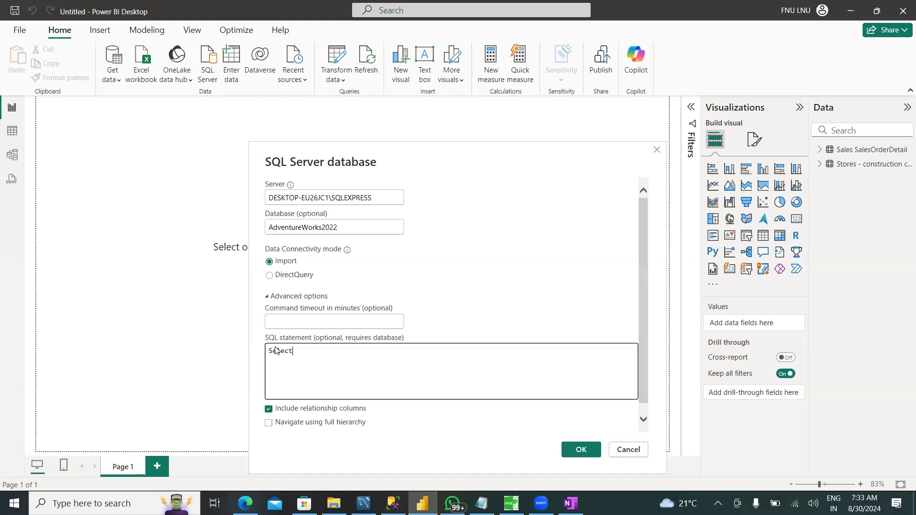
text( * from Sales.SalesOrderDetail w)
text(here)
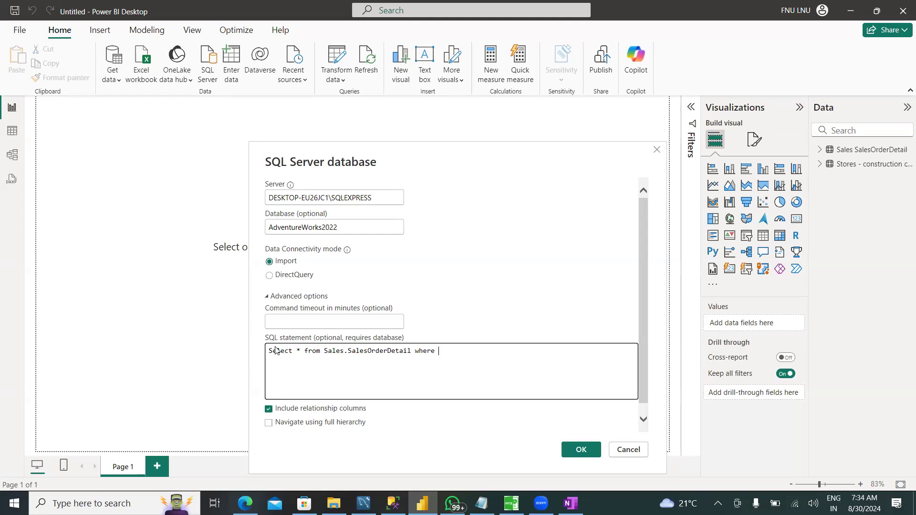
text( Orde)
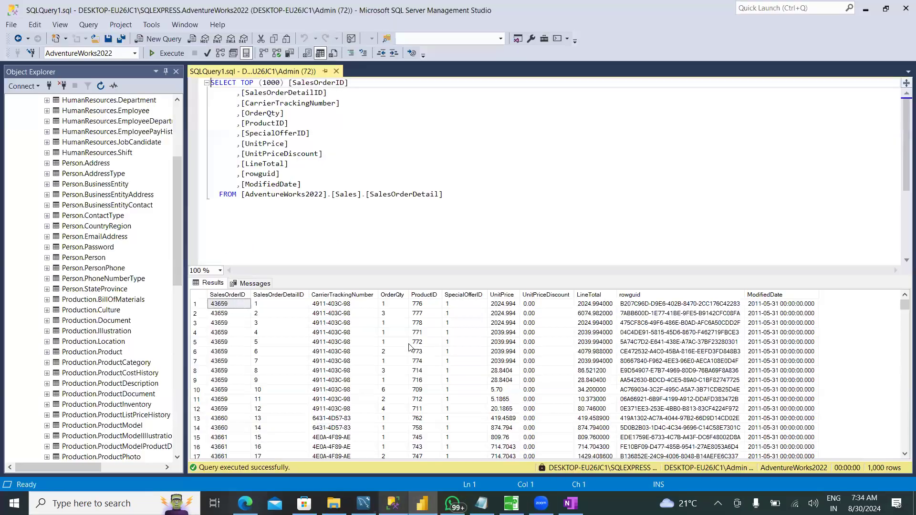
- Check the quantity column's name in SQL Server Management Studio, complete the condition in Power BI Desktop as "OrderQty >=5;" and submit the connection
click(393, 503)
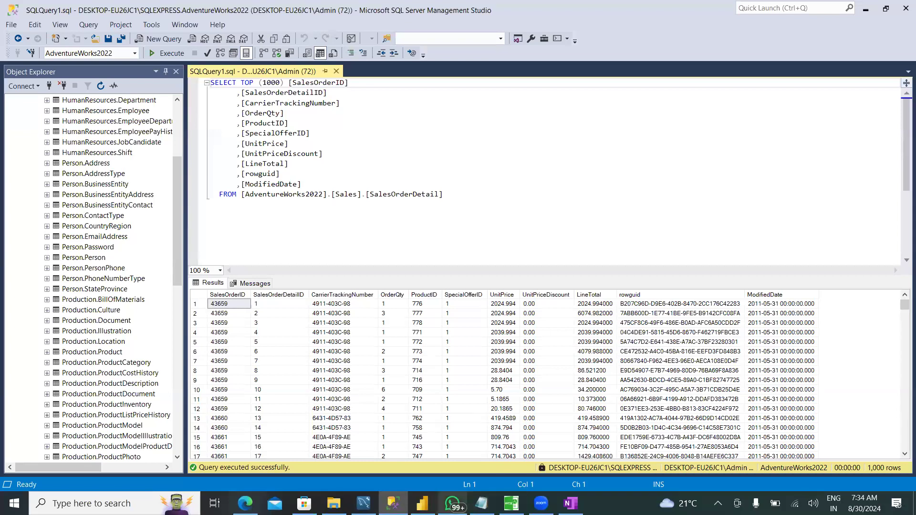
click(422, 503)
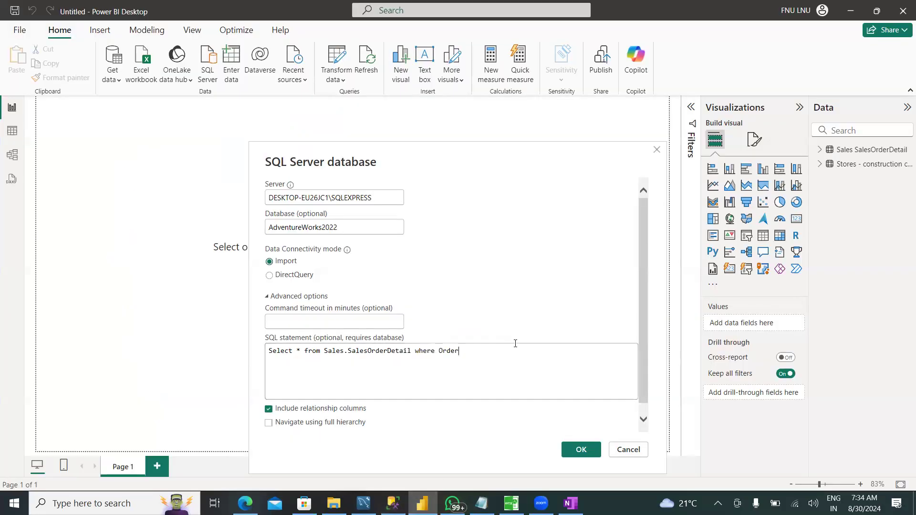
text(Qty)
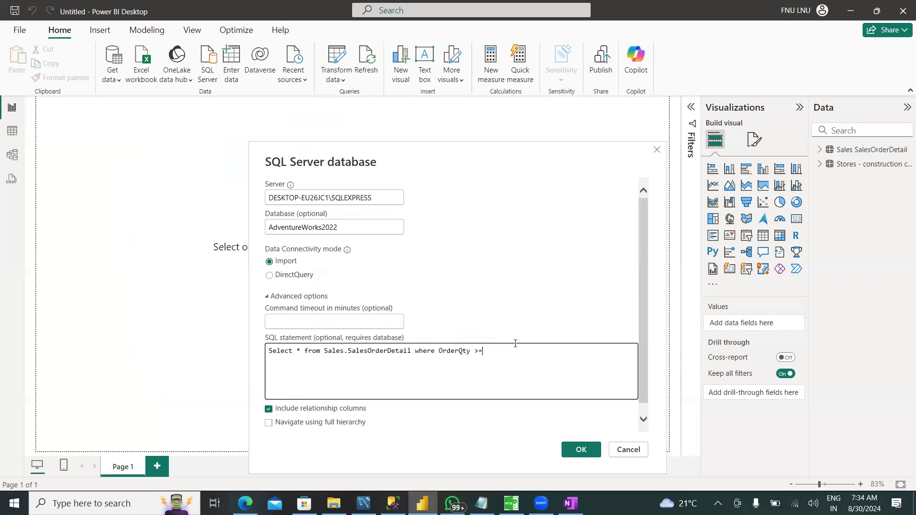
text(>=5;)
click(581, 452)
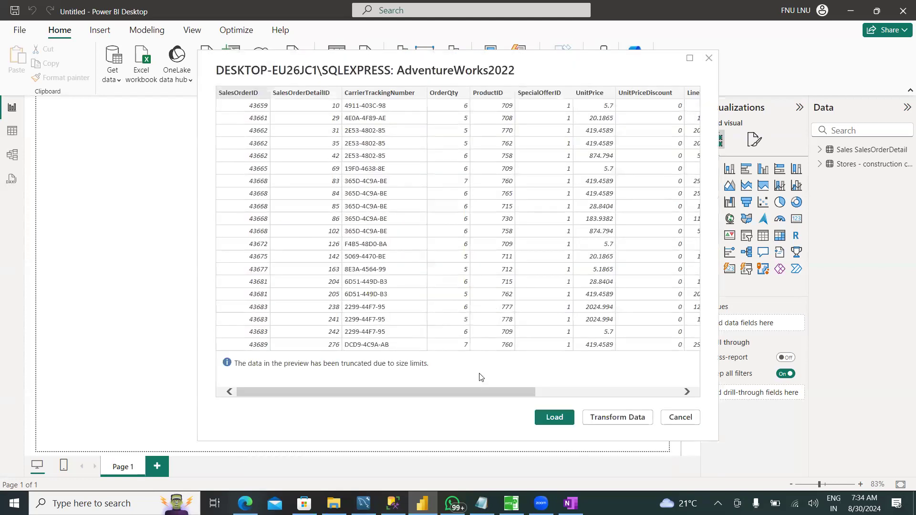
- Look across the columns in the AdventureWorks2022 query preview and load the filtered data
scroll(482, 391, right, 5)
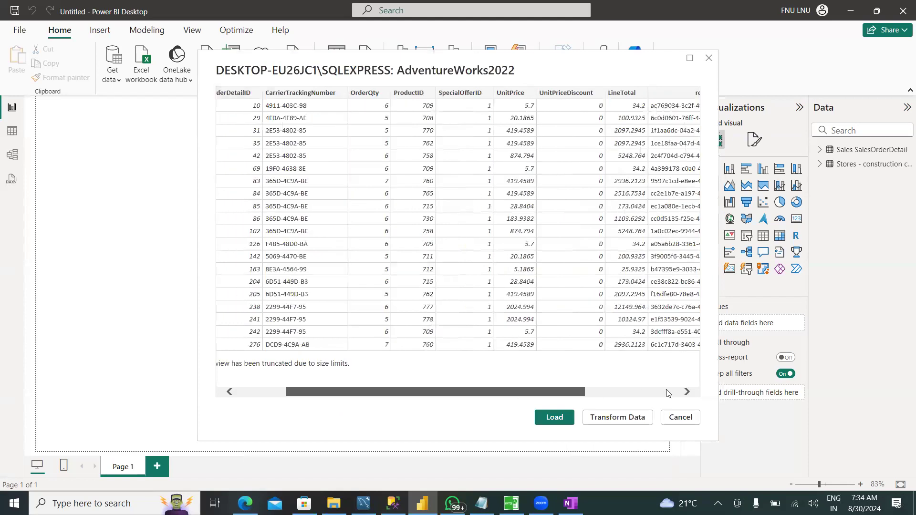
drag(412, 393, 321, 392)
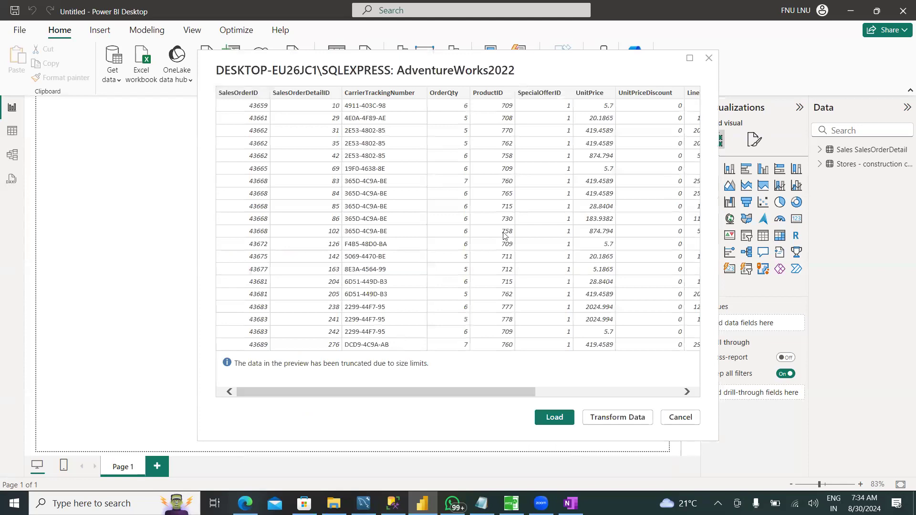
drag(451, 392, 511, 385)
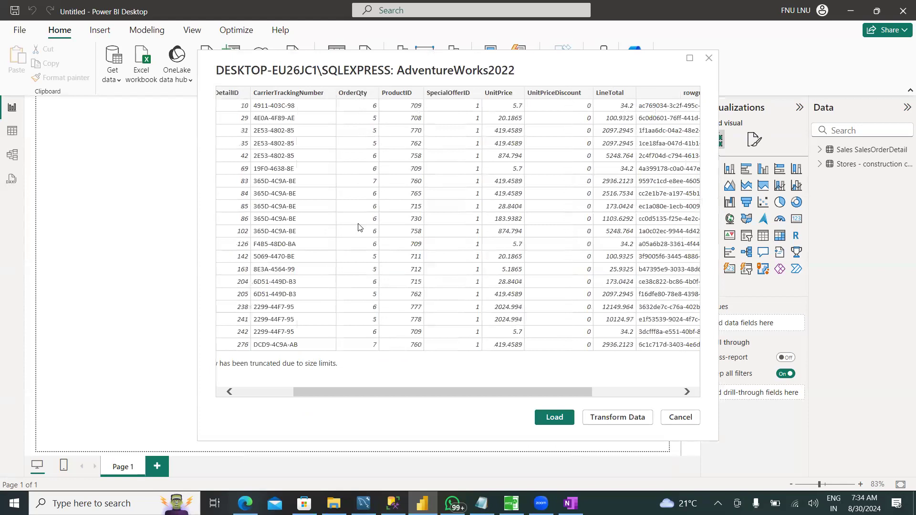
click(554, 417)
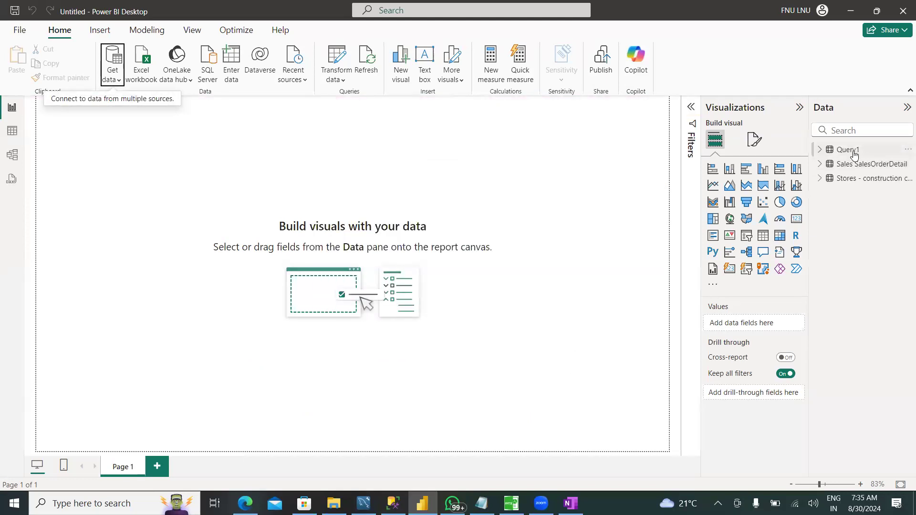
- Display the rows of the Query1 table in Table view
click(853, 153)
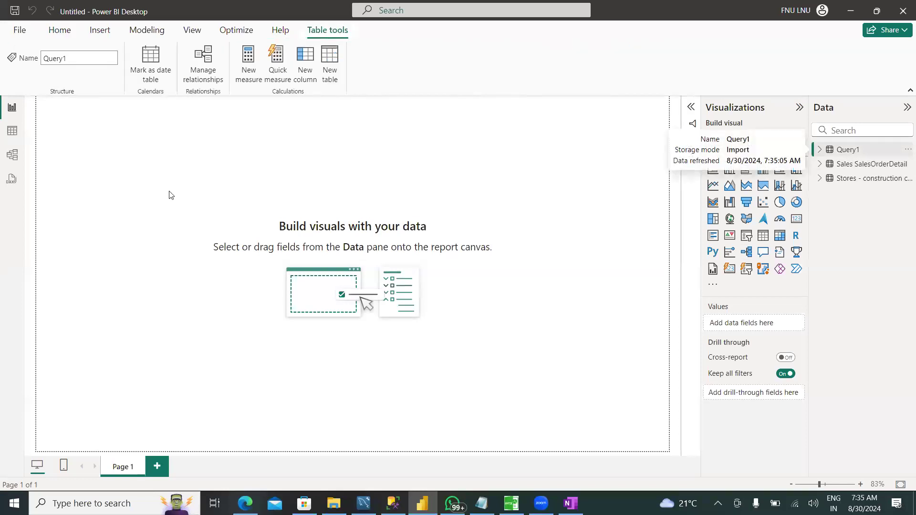
click(18, 138)
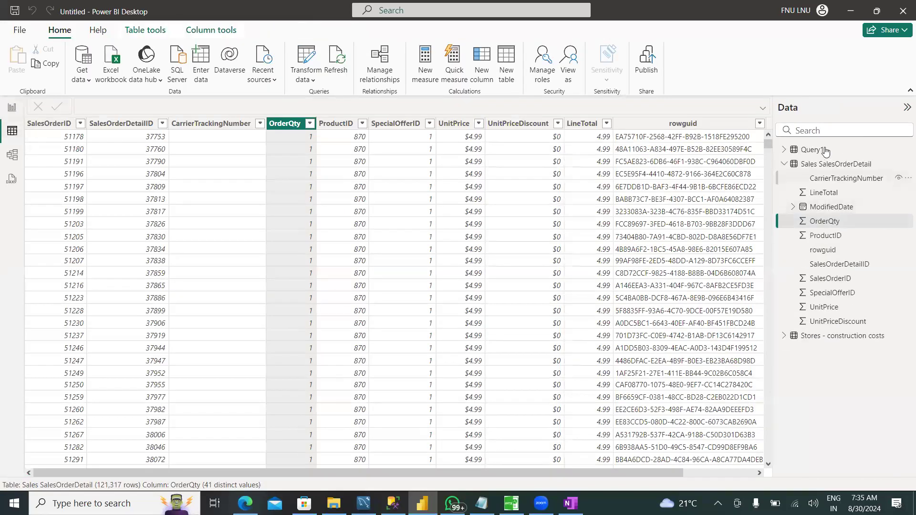
click(825, 150)
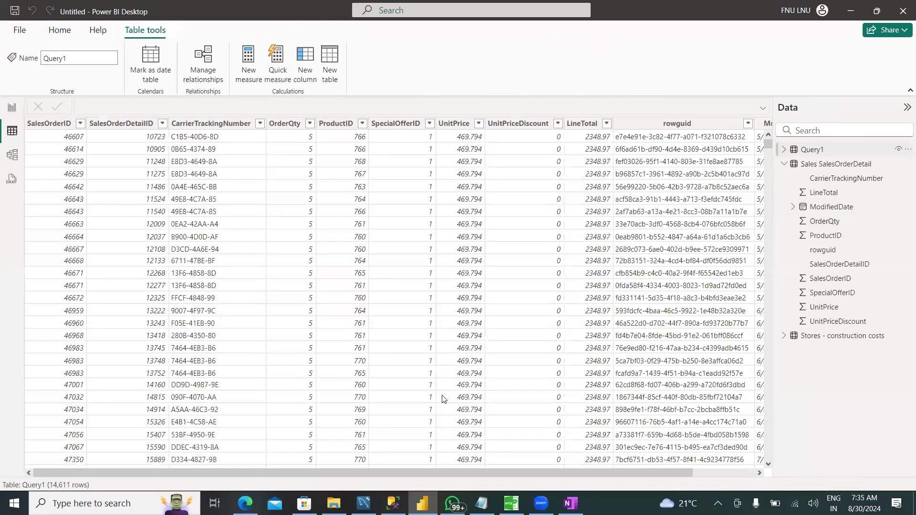
mouse_move(441, 472)
mouse_down()
mouse_move(525, 464)
mouse_move(423, 470)
mouse_up()
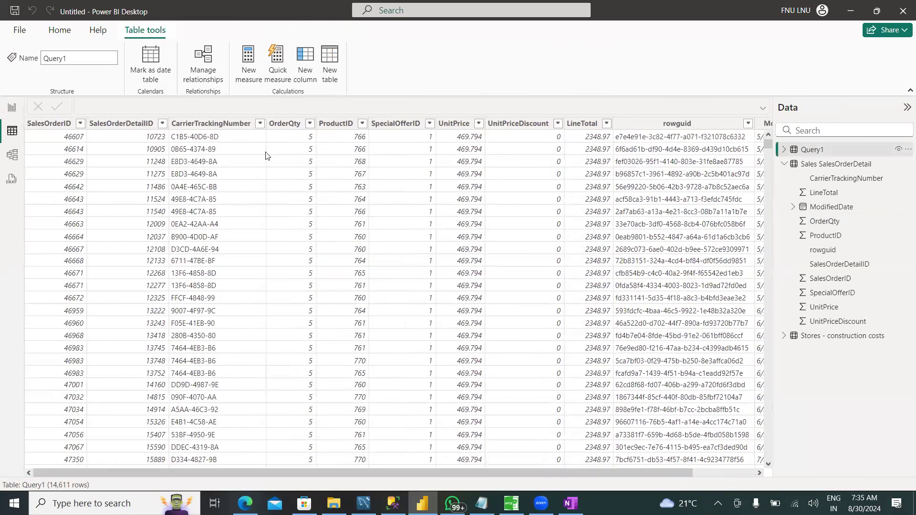
- Check the distinct OrderQty values of Query1 from lowest to highest, keeping all values selected
click(303, 124)
click(309, 124)
scroll(358, 363, down, 5)
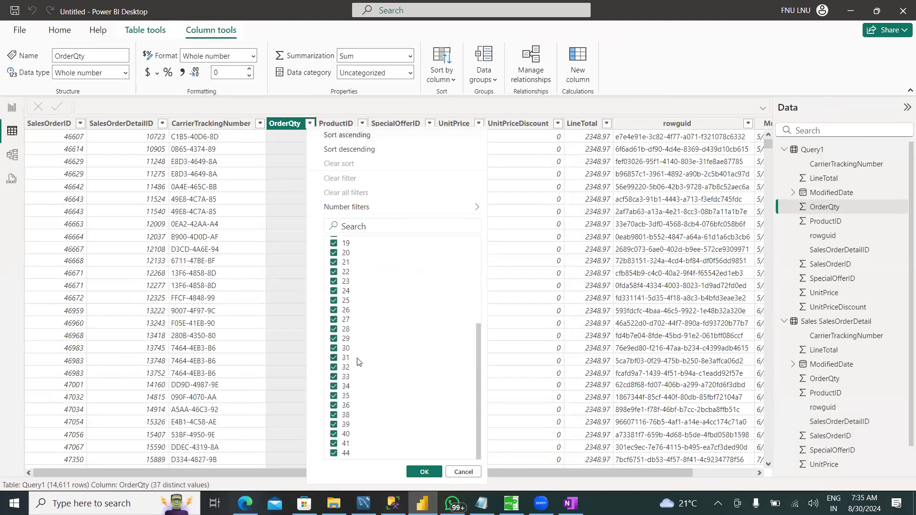
scroll(359, 363, up, 5)
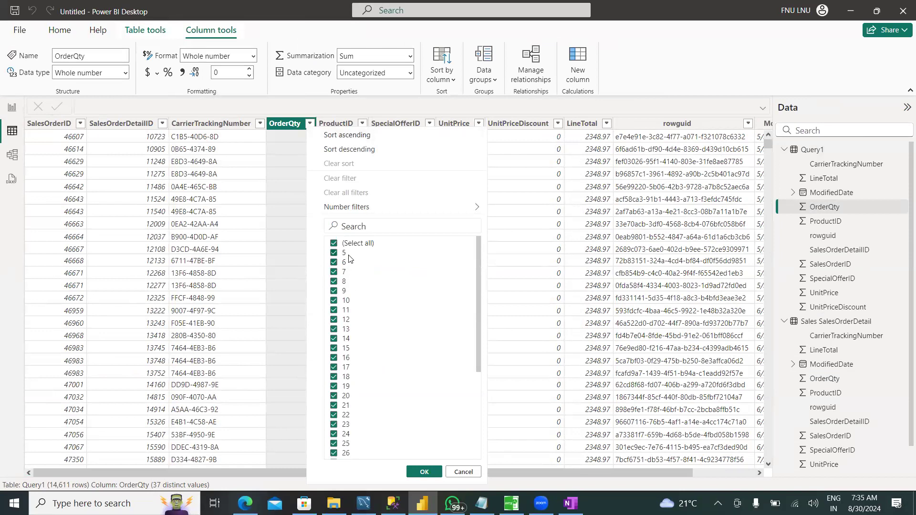
click(431, 472)
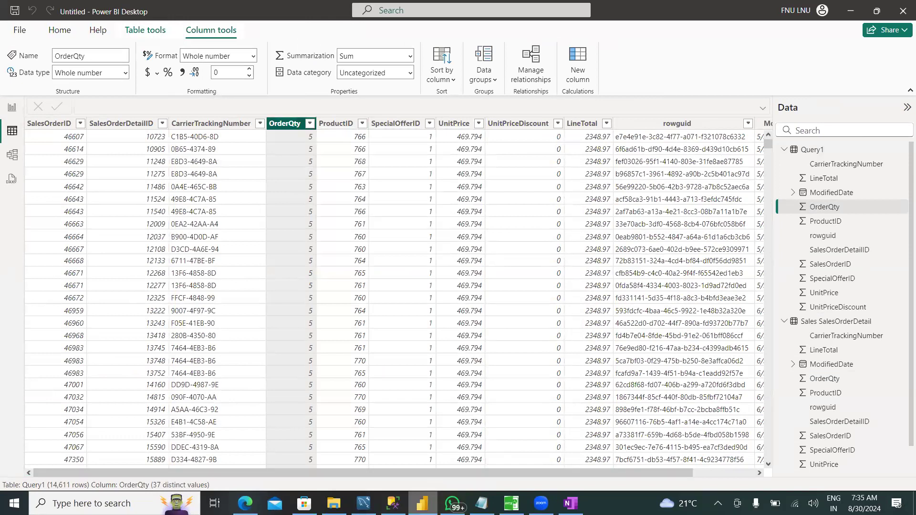
- Switch to SQL Server Management Studio to review the Sales.SalesOrderDetail query, and return to the Query1 table in Power BI Desktop
mouse_move(393, 503)
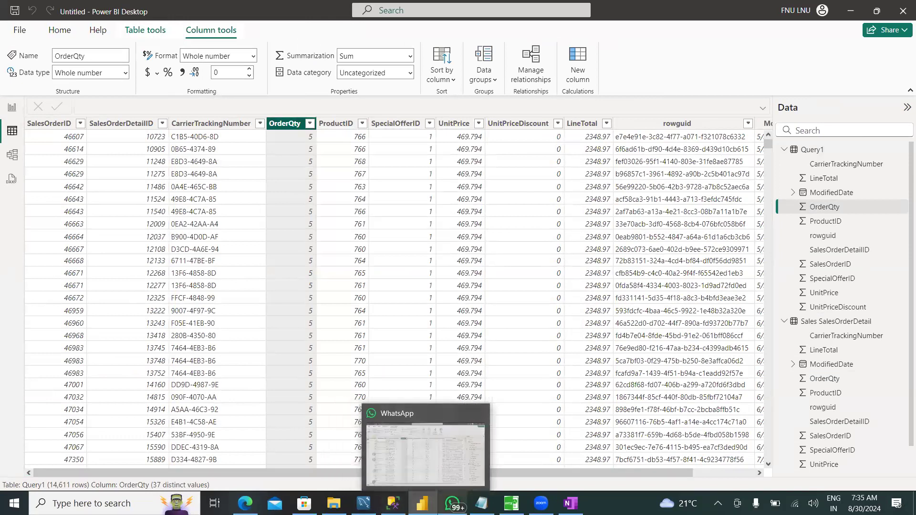
key(alt+Tab)
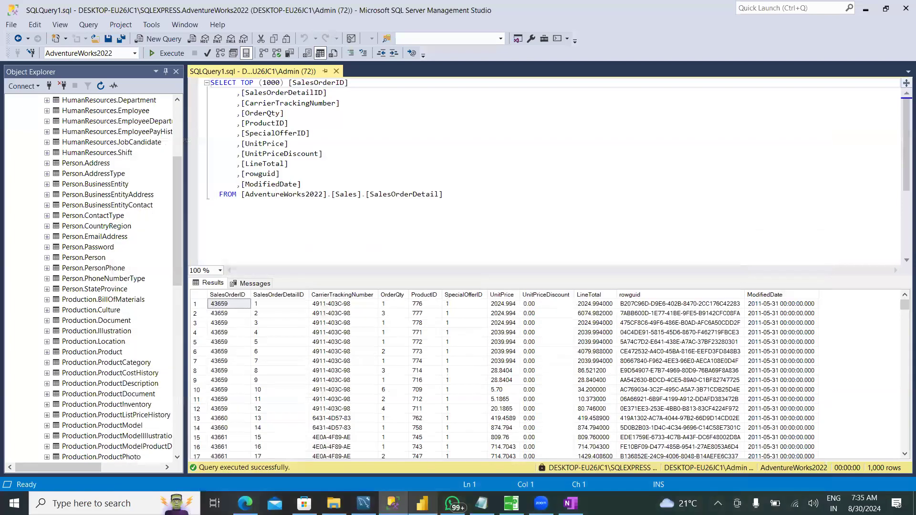
key(alt+Tab)
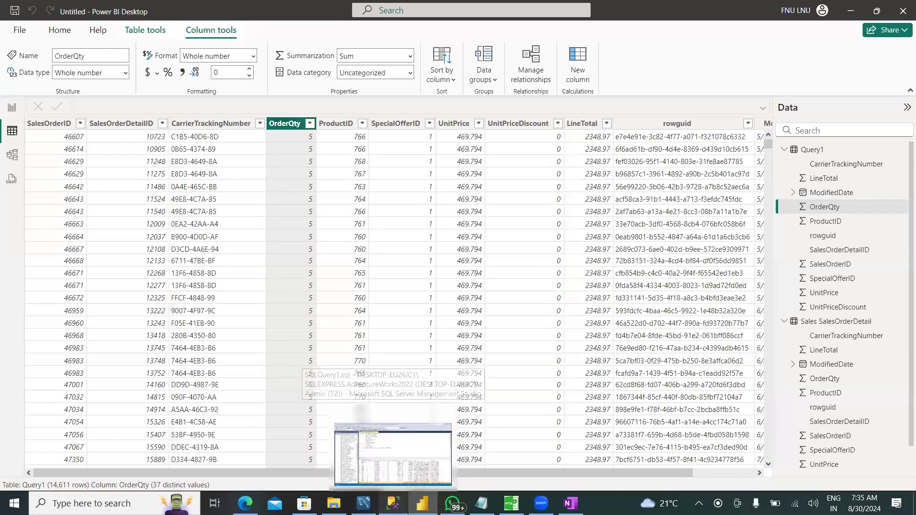
click(377, 376)
click(452, 198)
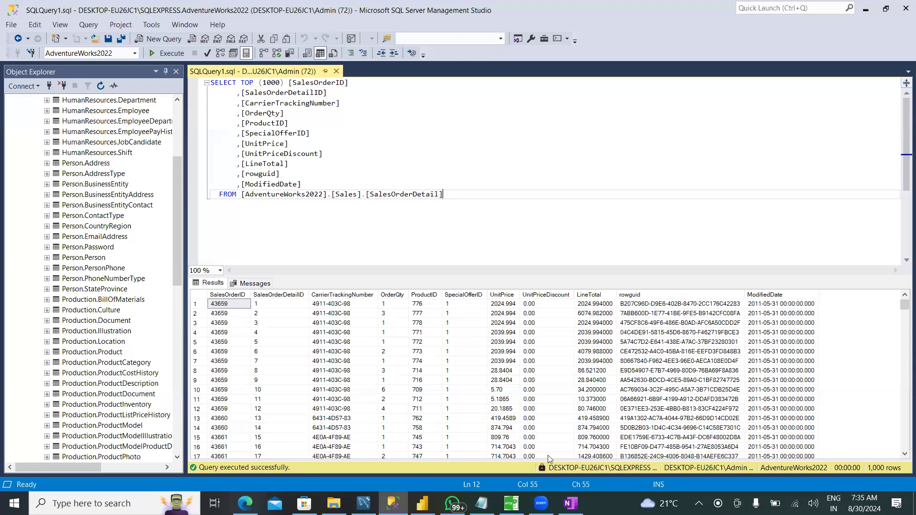
mouse_move(422, 503)
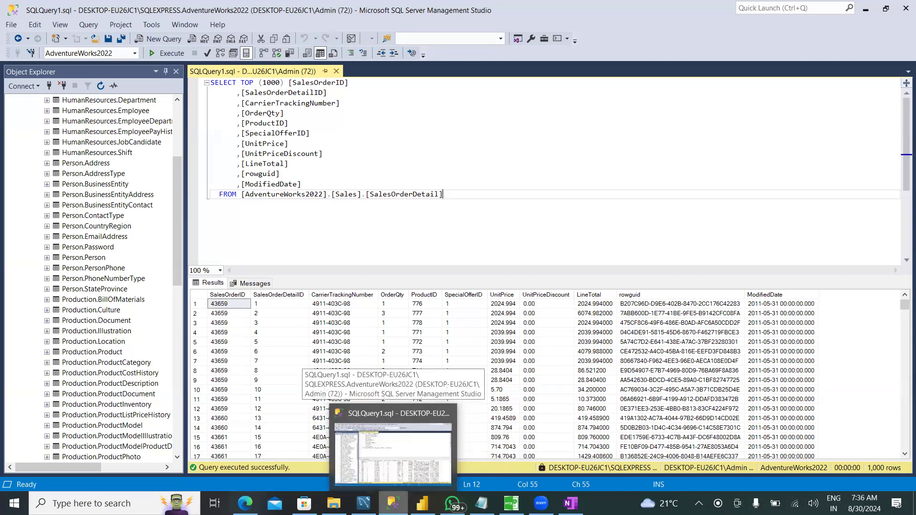
click(865, 8)
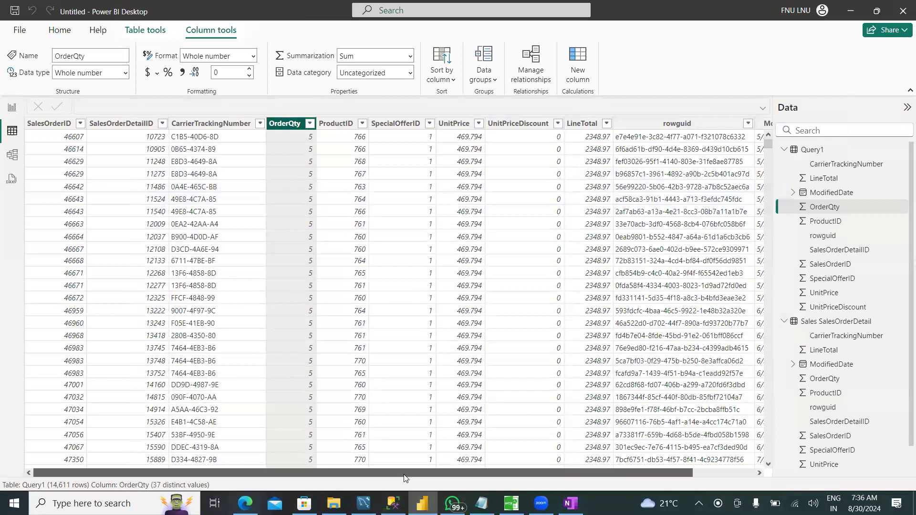
drag(404, 475, 328, 472)
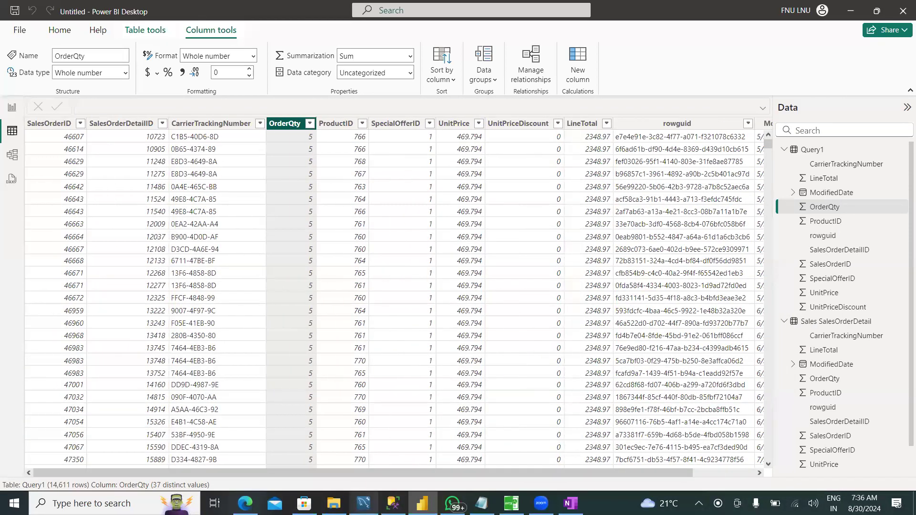
- Switch to MySQL Workbench, maximize its window and browse the contents of the sakila, sys and world schemas
click(364, 503)
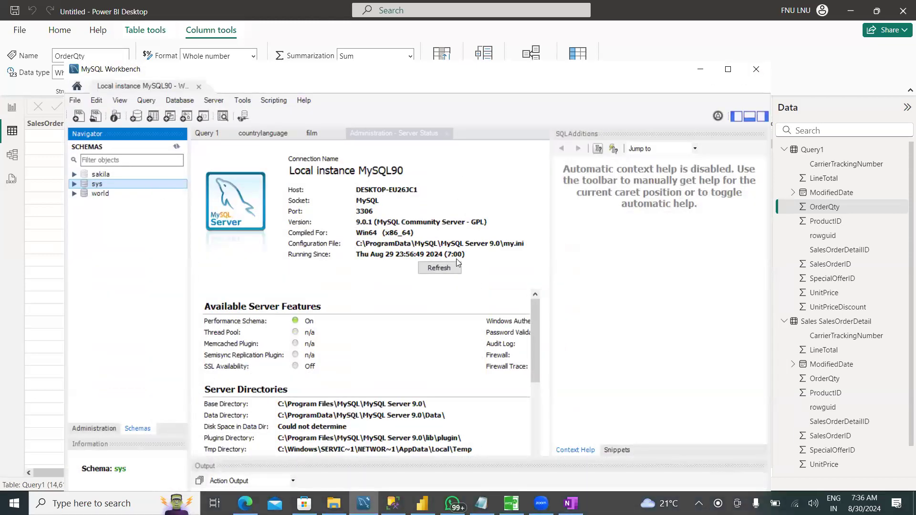
click(442, 270)
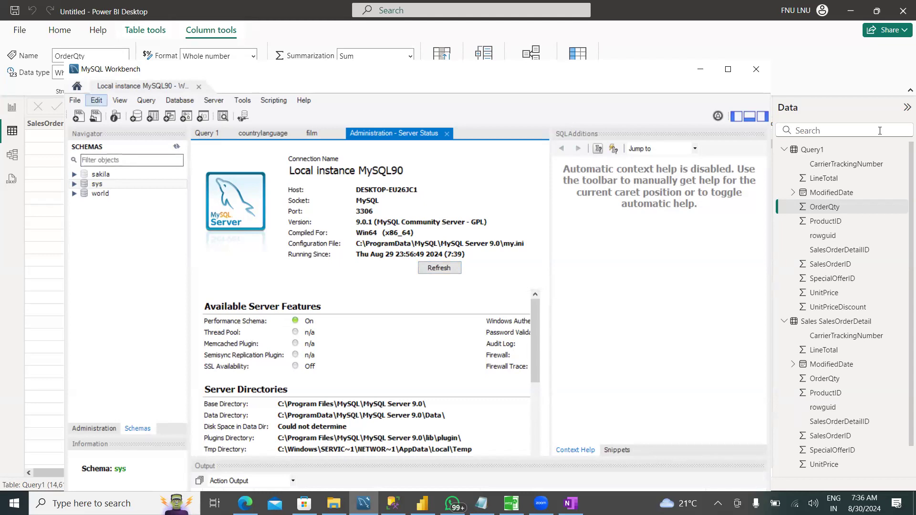
click(728, 72)
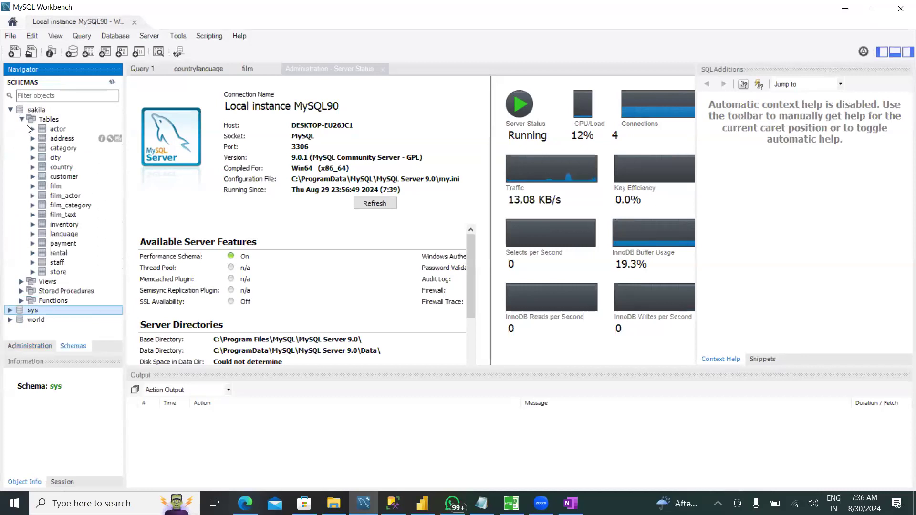
click(10, 158)
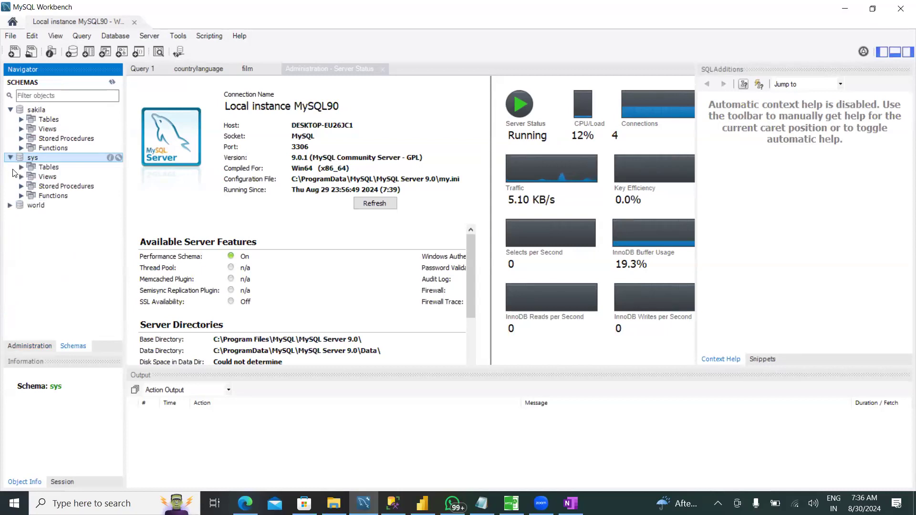
click(13, 168)
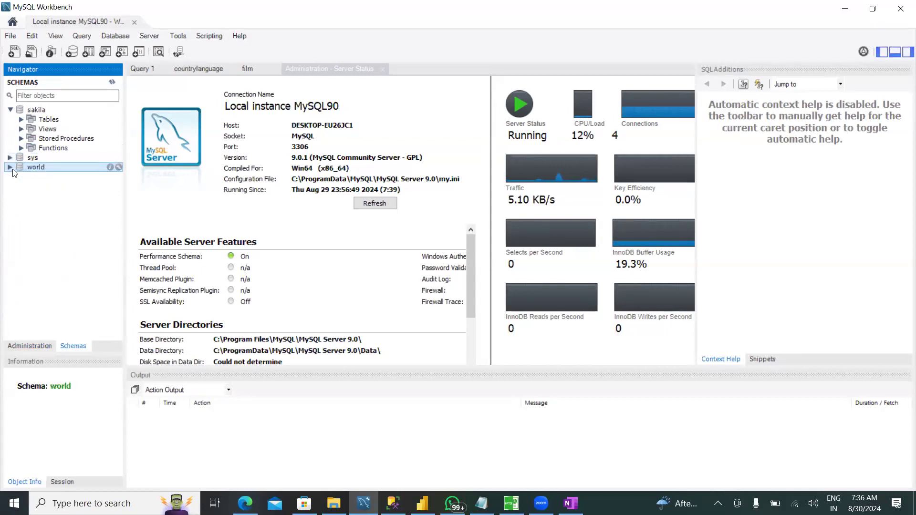
click(10, 167)
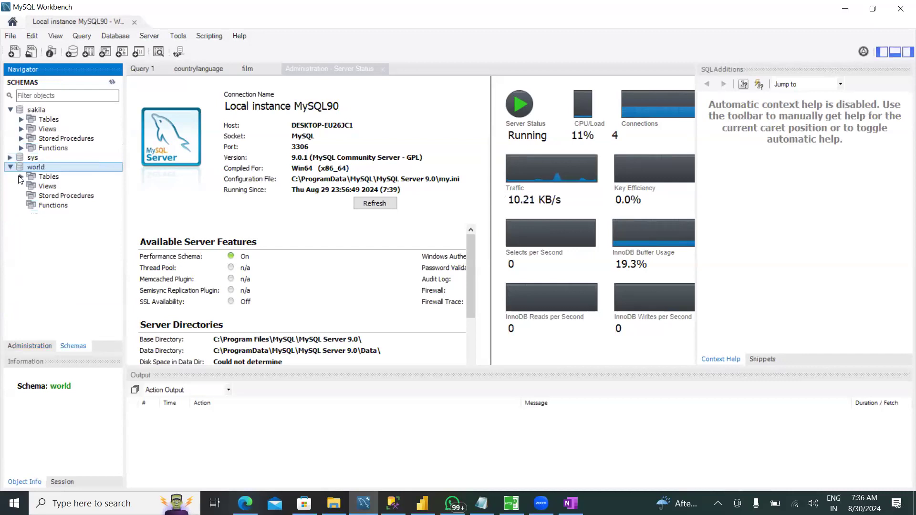
click(19, 177)
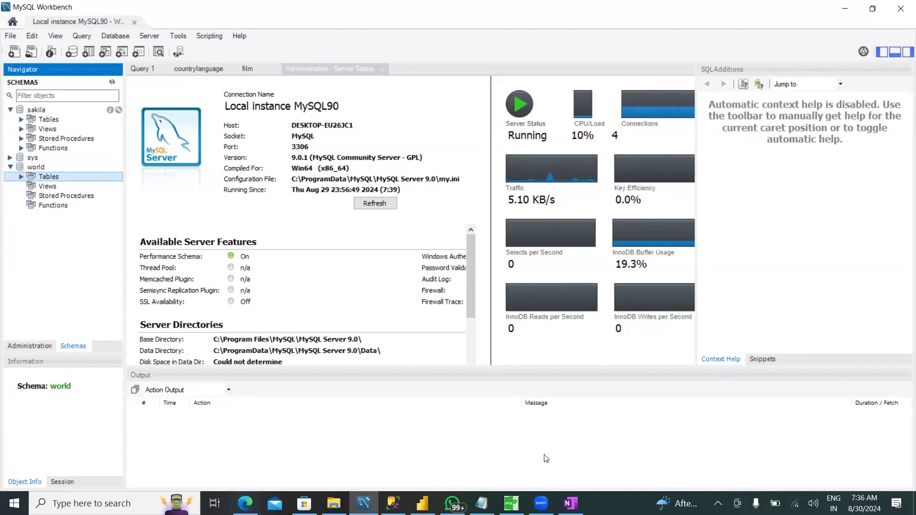
- Switch to Power BI Desktop and, from Report view, open a connection to a MySQL database
click(422, 503)
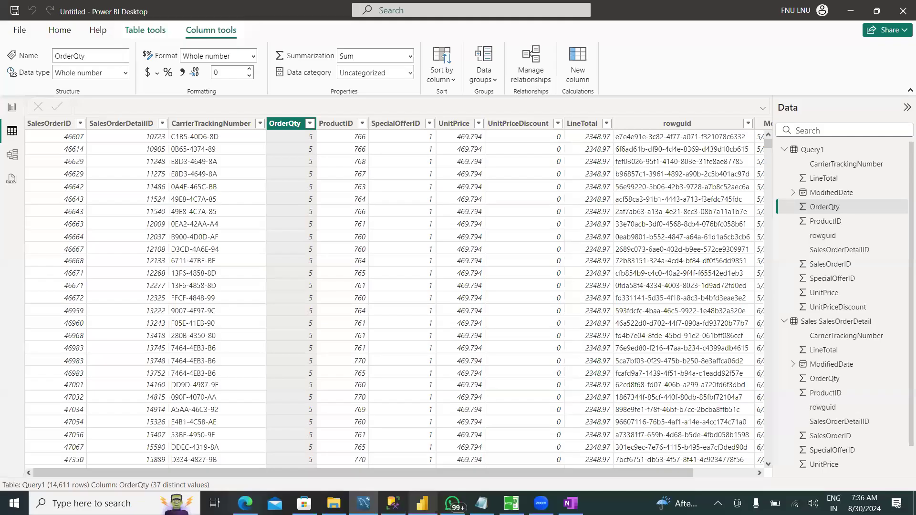
click(12, 109)
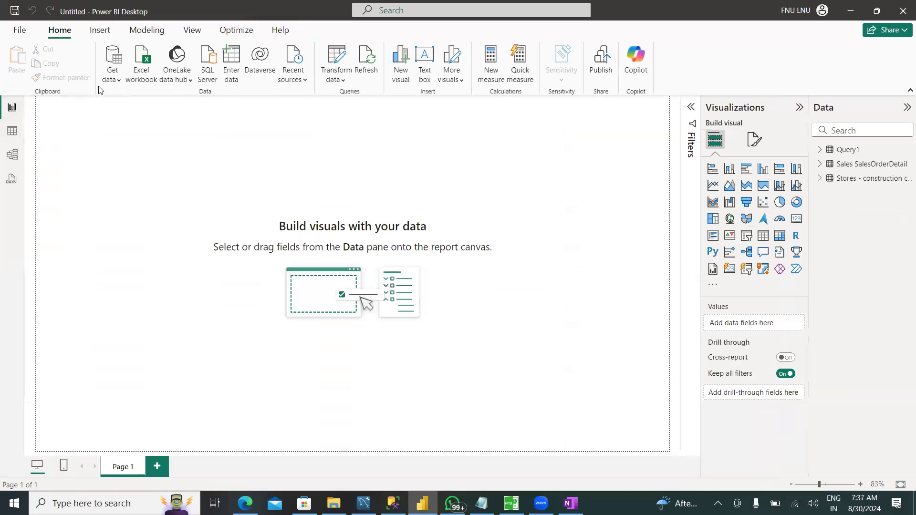
click(113, 74)
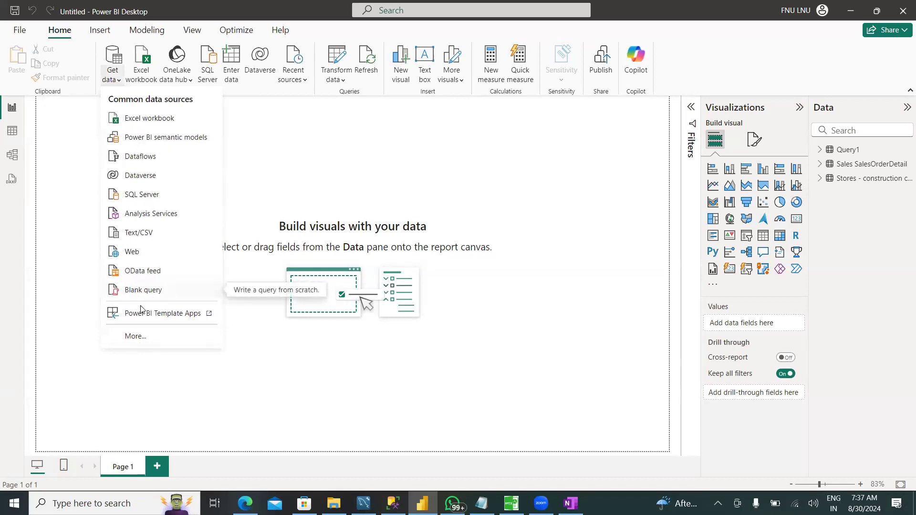
click(143, 339)
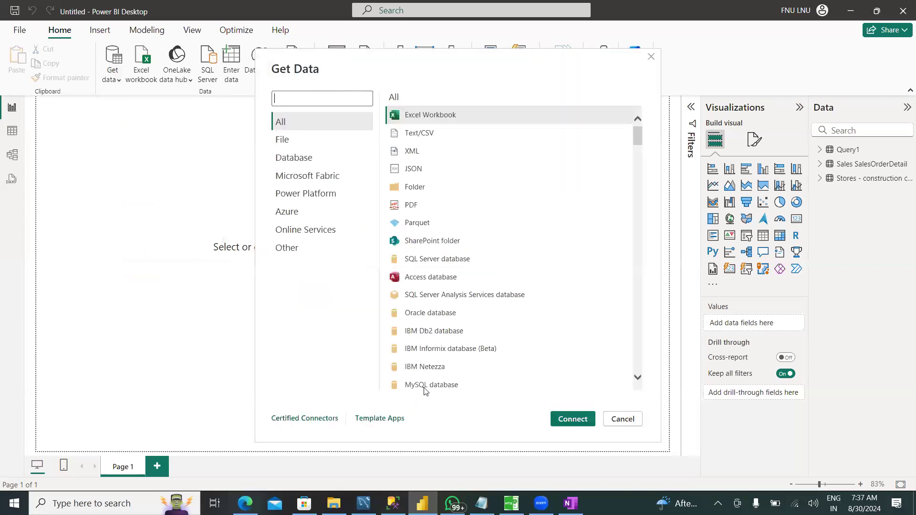
click(424, 387)
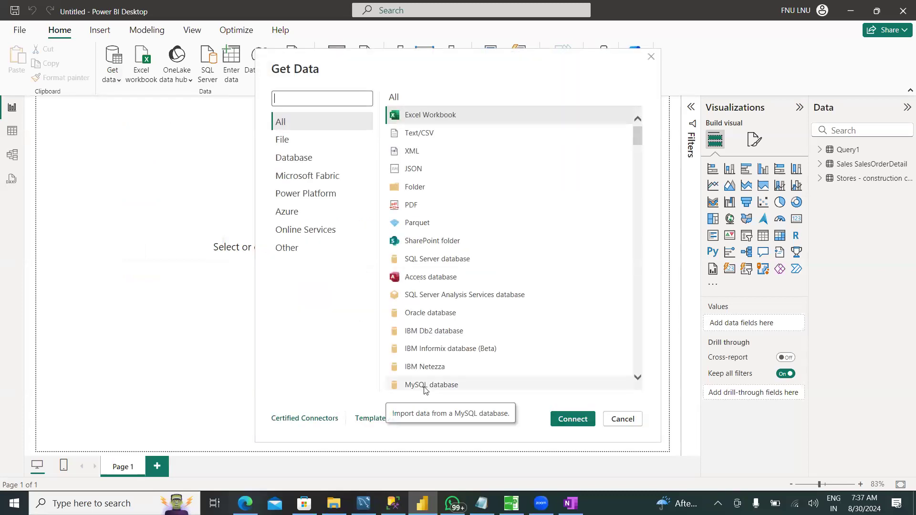
click(580, 420)
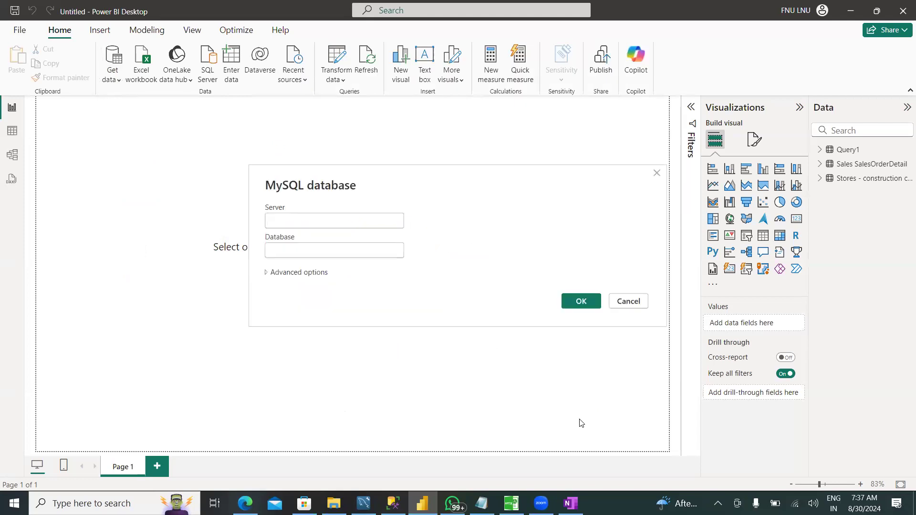
- Copy the address 127.0.0.1 from the OneNote page and enter it as the server of the MySQL connection in Power BI Desktop
click(283, 217)
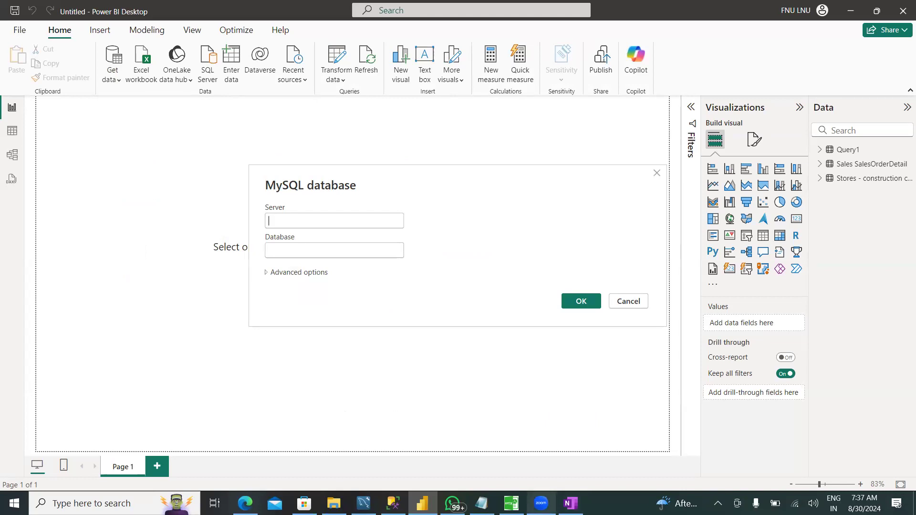
click(570, 503)
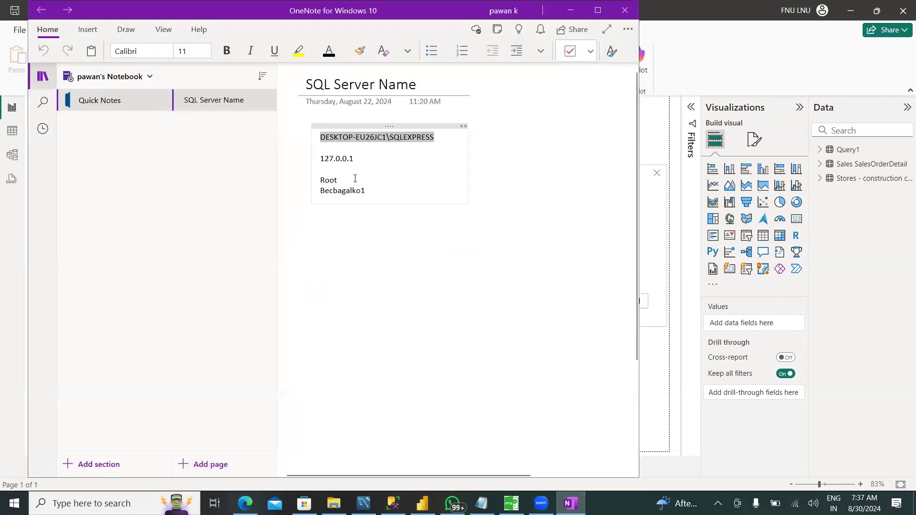
click(311, 158)
key(ctrl+c)
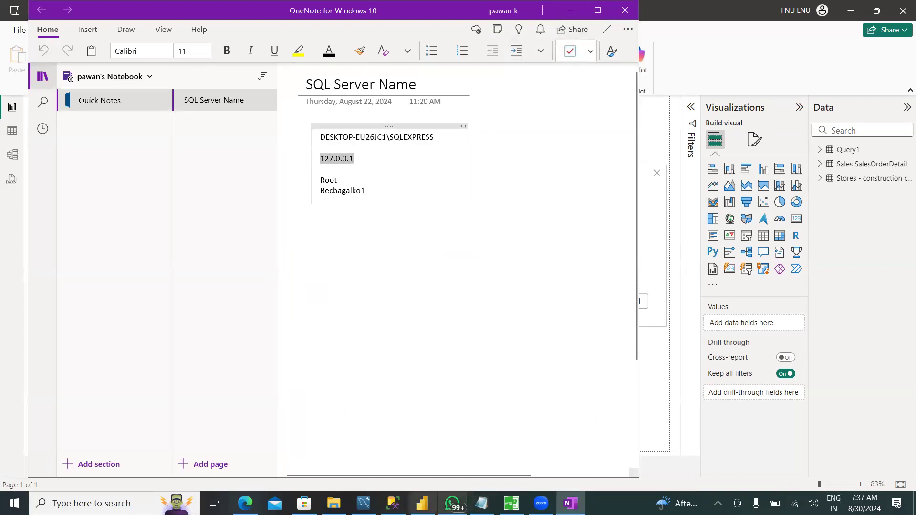
click(422, 503)
click(299, 220)
key(ctrl+v)
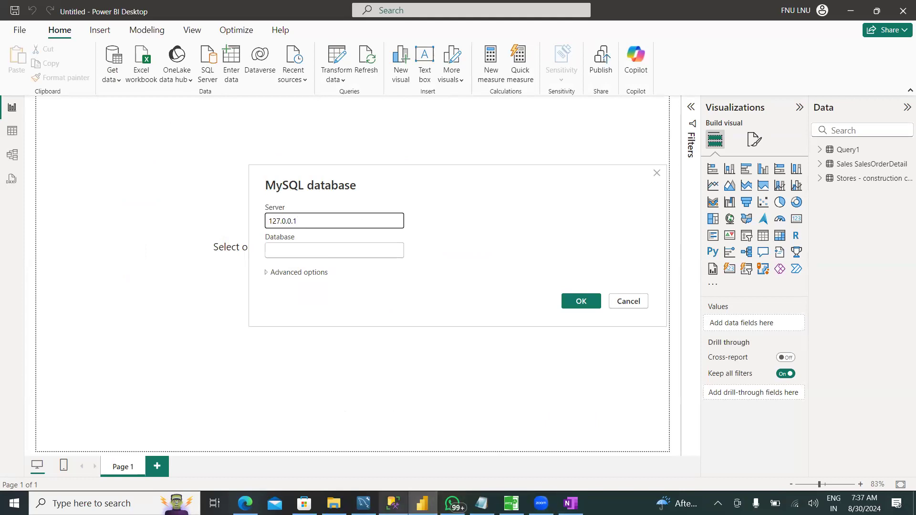
- Check the schemas in MySQL Workbench, then set the connection's database to sakila in Power BI Desktop and connect
click(363, 503)
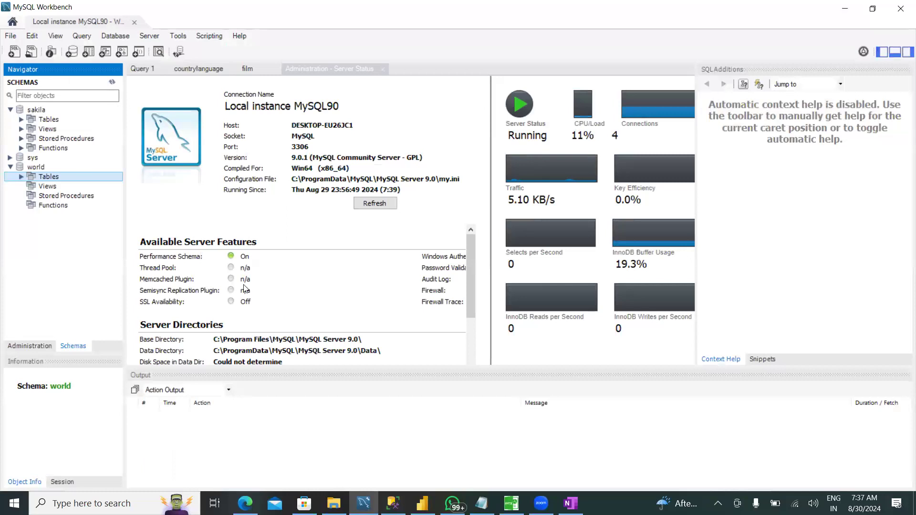
click(422, 504)
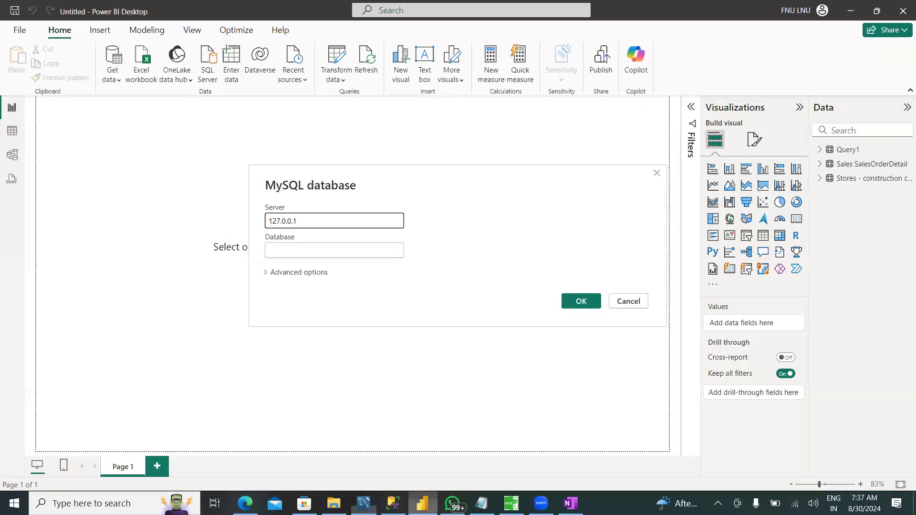
click(279, 255)
text(sakila)
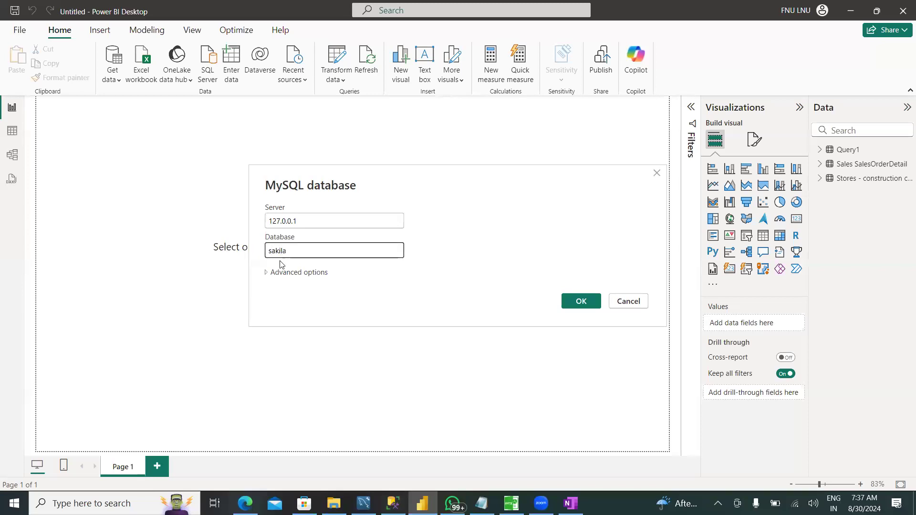
click(581, 301)
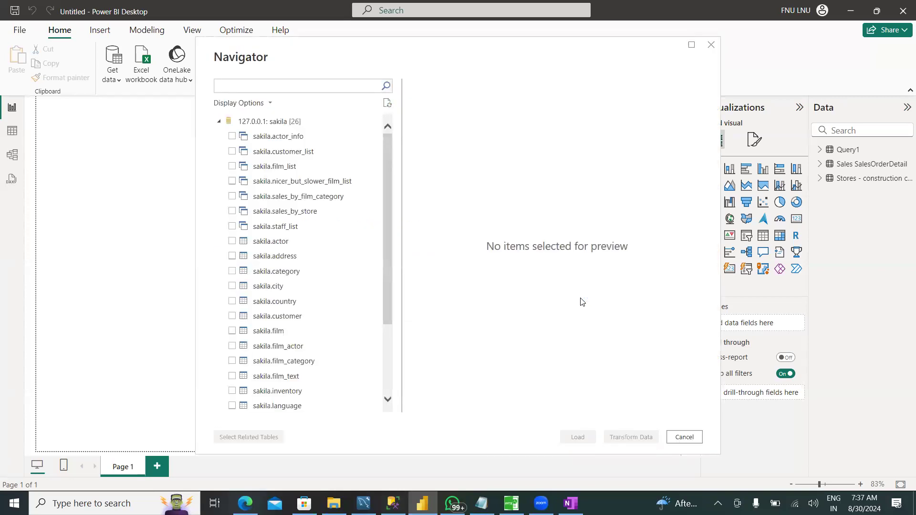
- Select the sakila.film table among the sakila database objects and load it into the report
drag(385, 229, 373, 327)
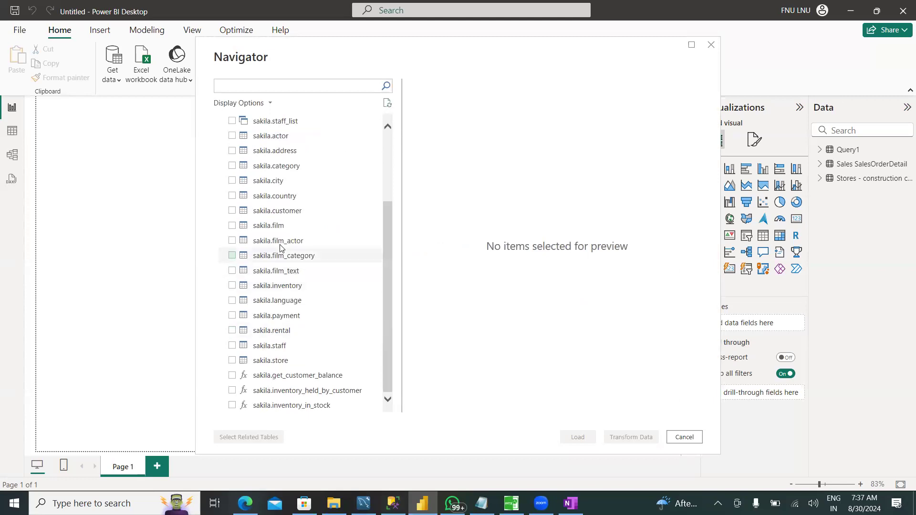
click(232, 225)
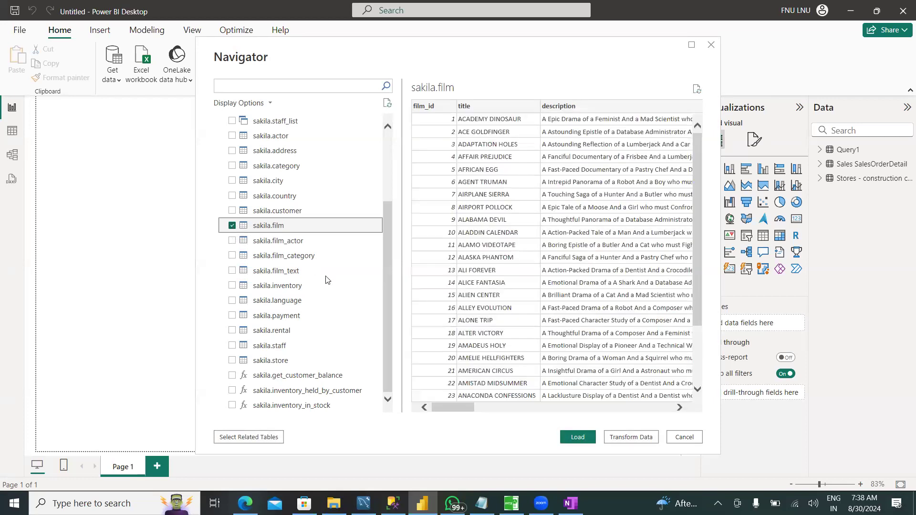
click(571, 443)
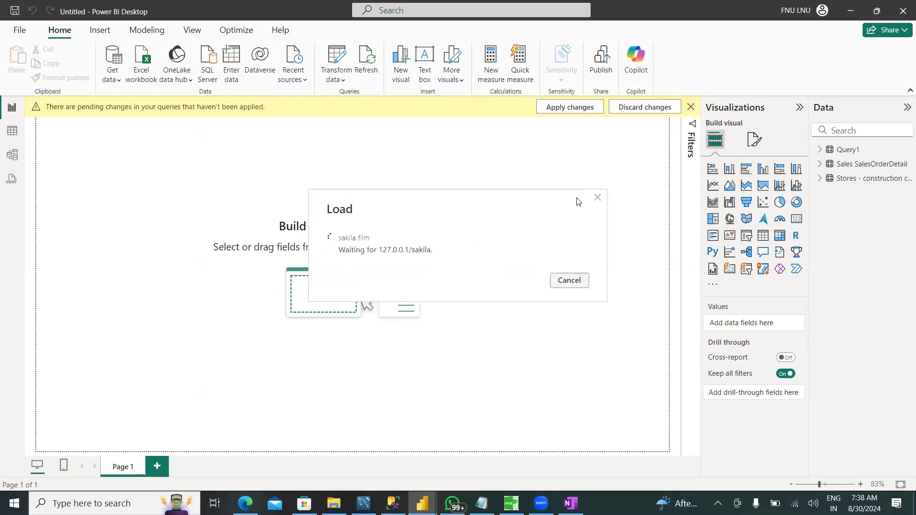
- Display the rows of the sakila film table in Table view and examine its columns, then return to Report view
click(12, 135)
click(783, 150)
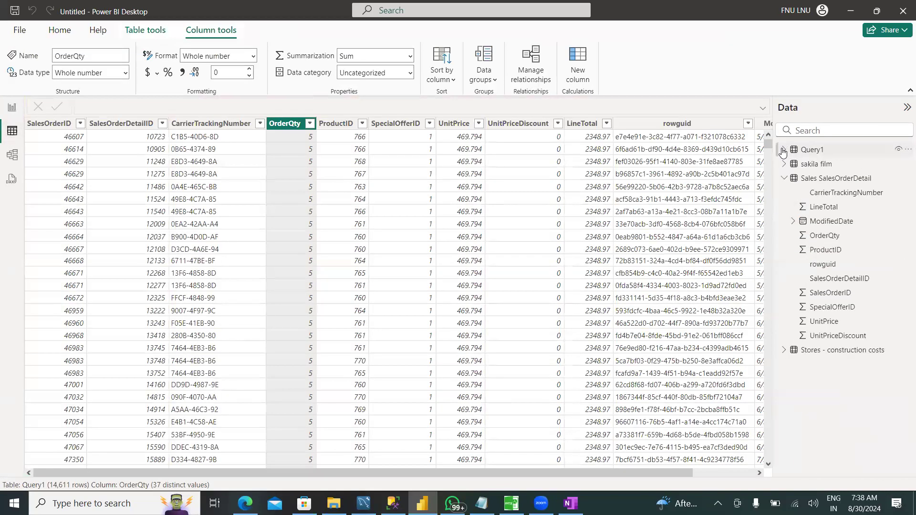
click(796, 179)
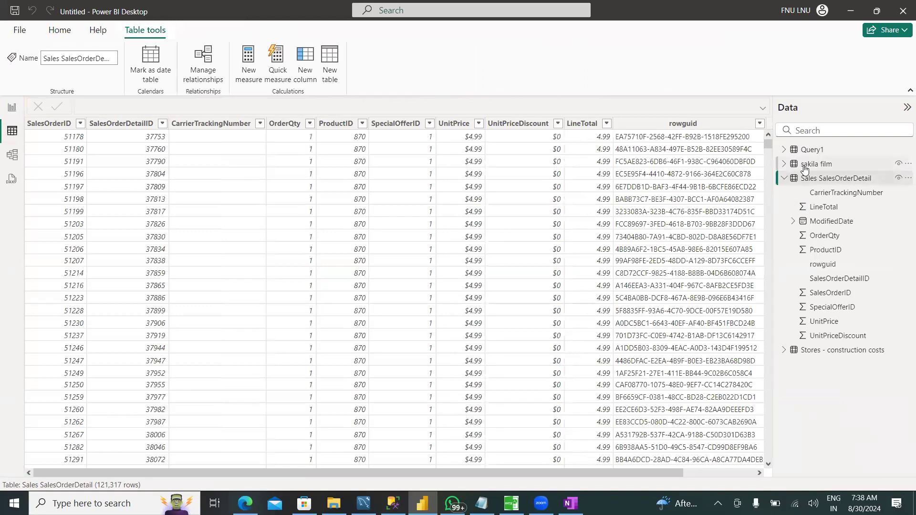
click(806, 166)
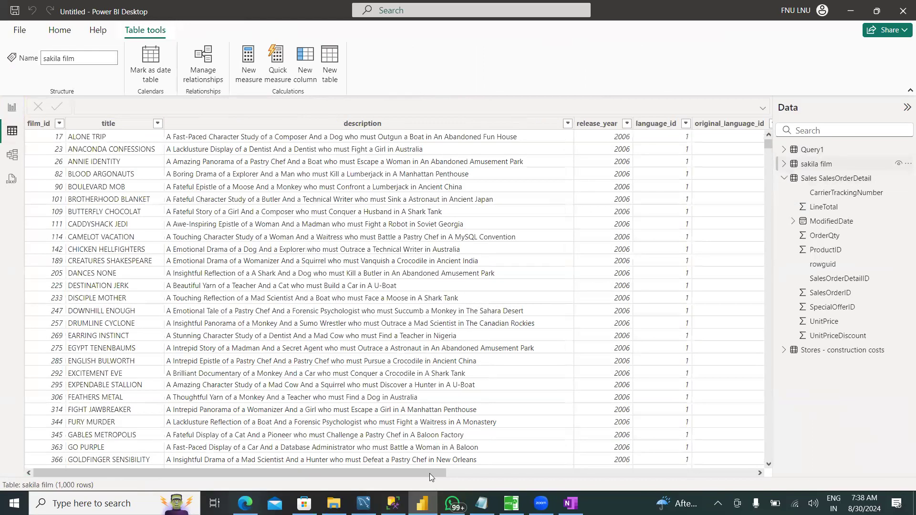
drag(430, 473, 499, 471)
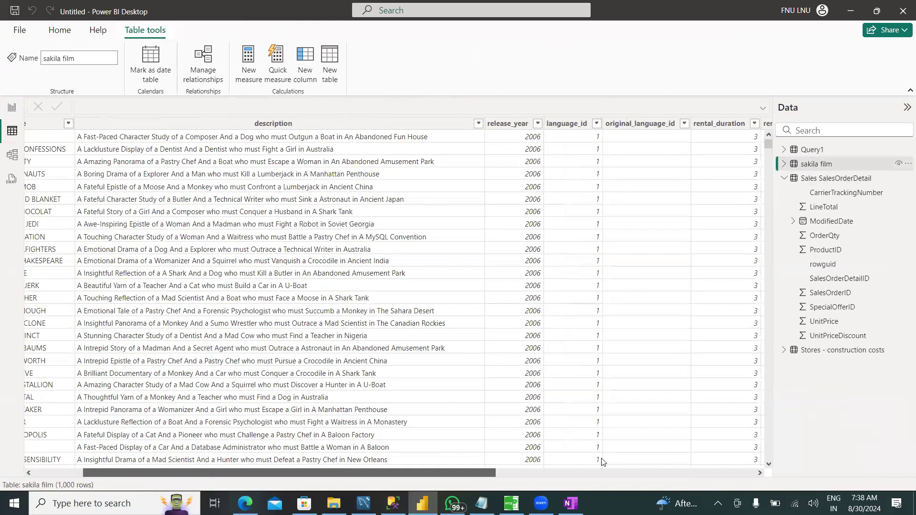
scroll(550, 465, right, 8)
scroll(767, 444, right, 4)
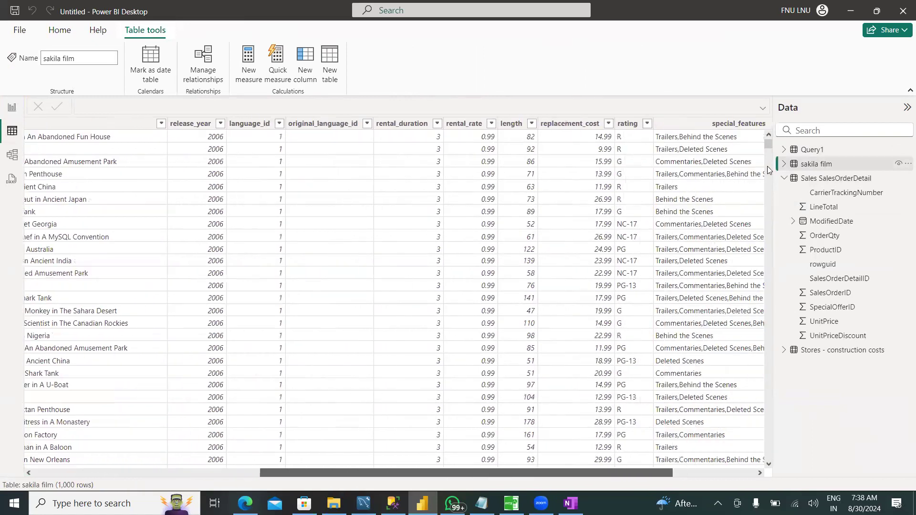
scroll(356, 466, left, 6)
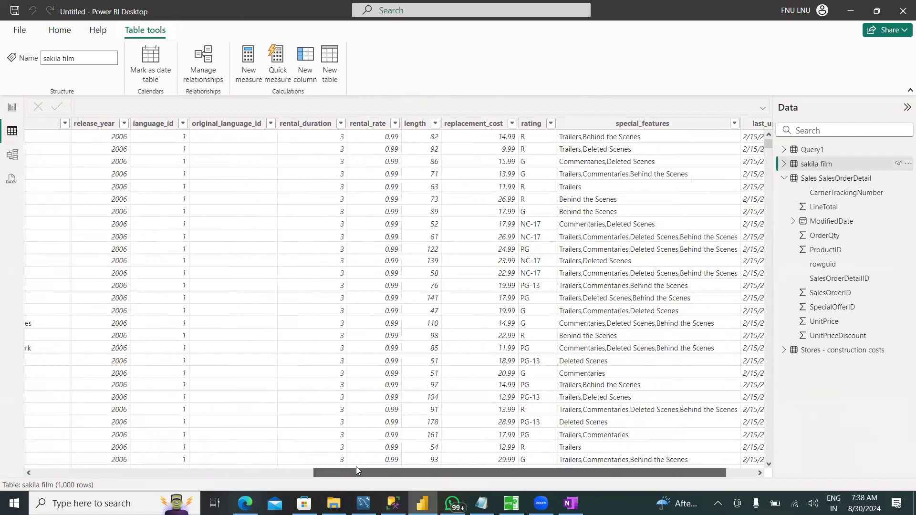
scroll(301, 227, left, 8)
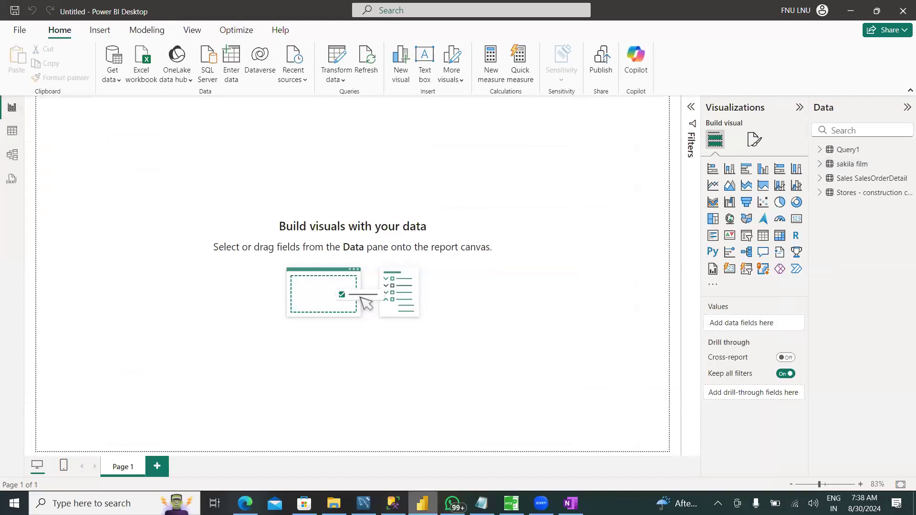
click(422, 503)
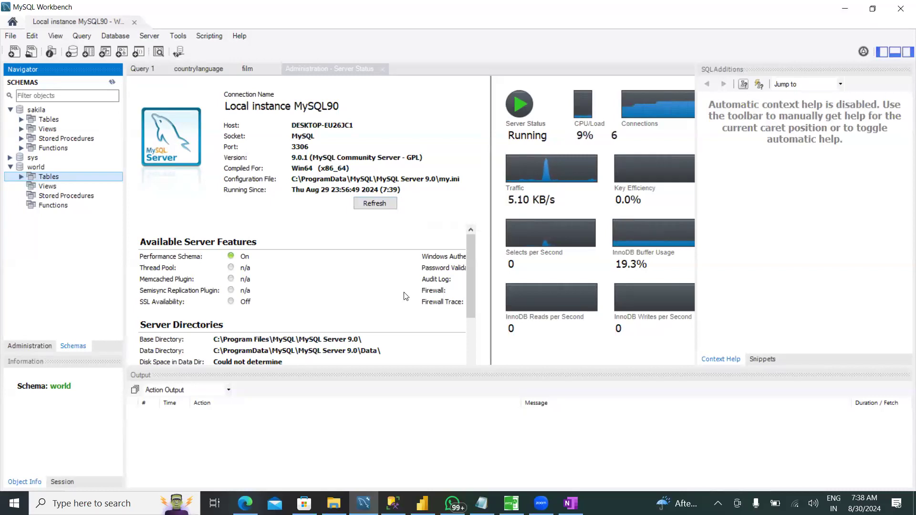
click(422, 503)
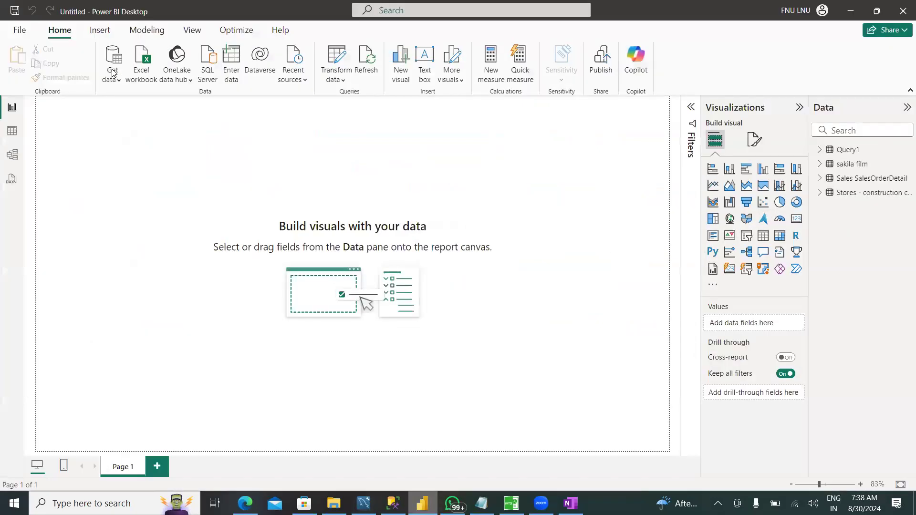
- Search the data sources for snowflake, open the Snowflake connector to examine its Server and Warehouse fields, and cancel it
click(112, 73)
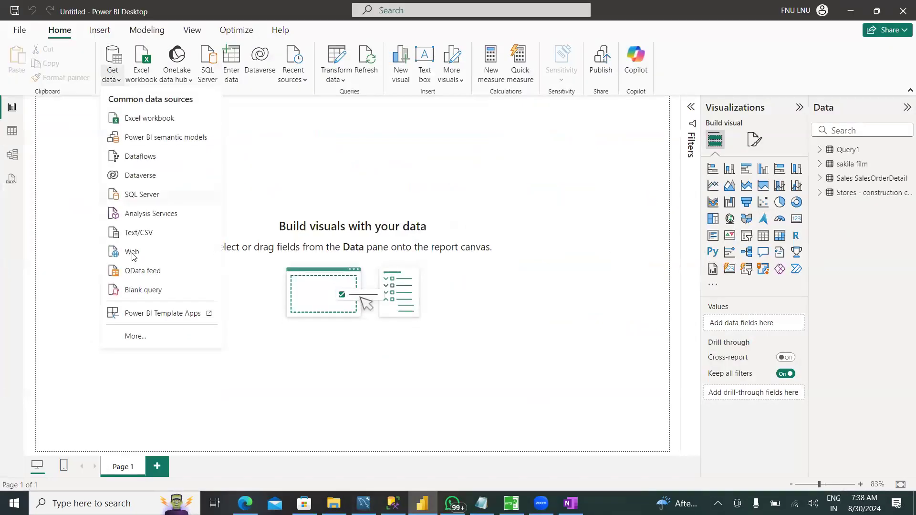
click(136, 336)
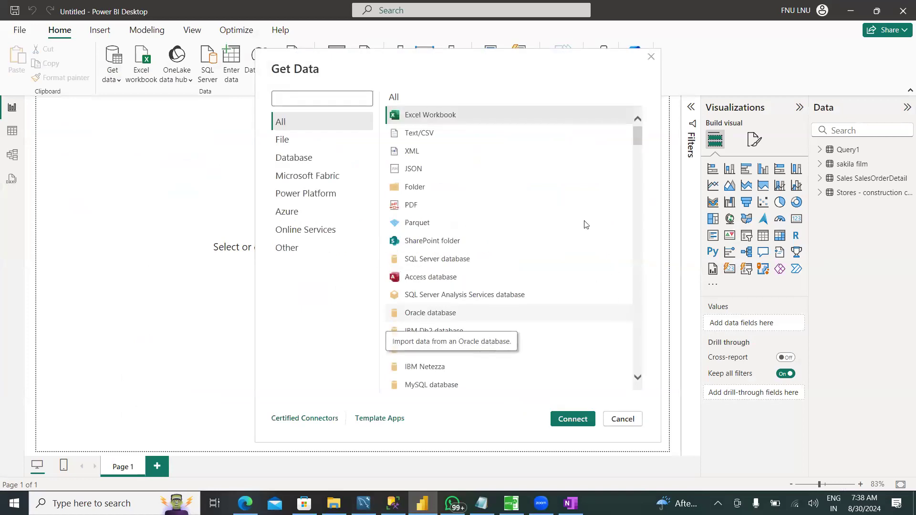
click(305, 100)
text(sn)
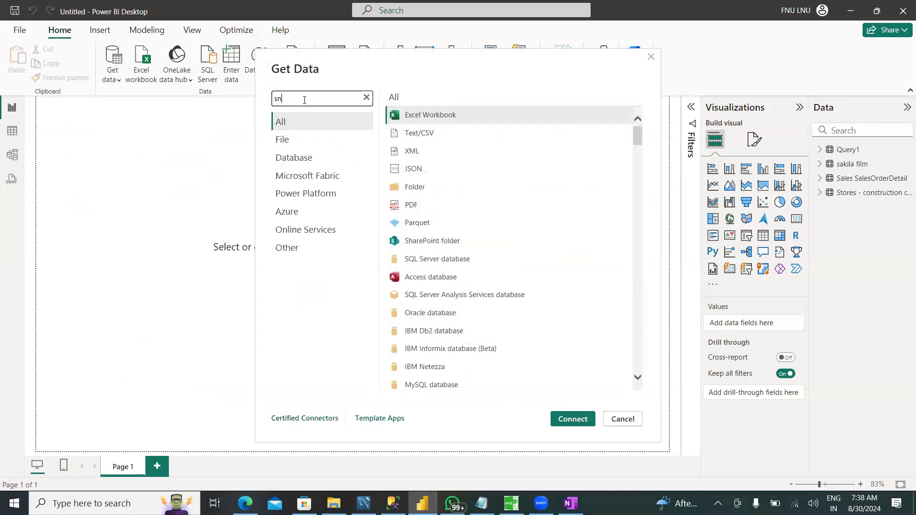
text(owflake)
click(449, 115)
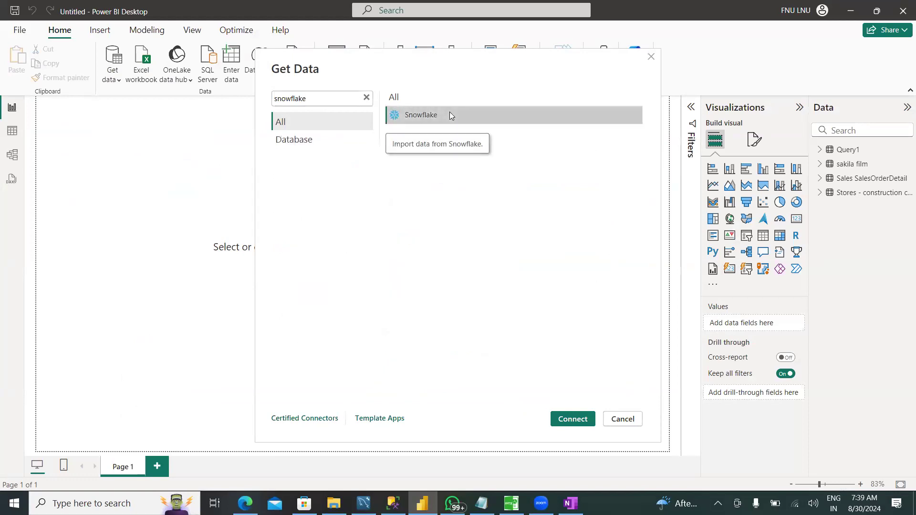
click(575, 419)
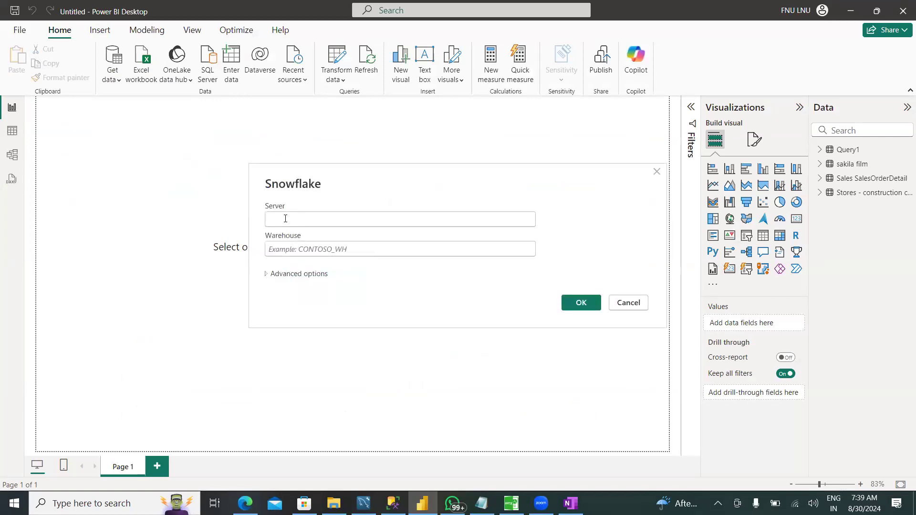
click(285, 250)
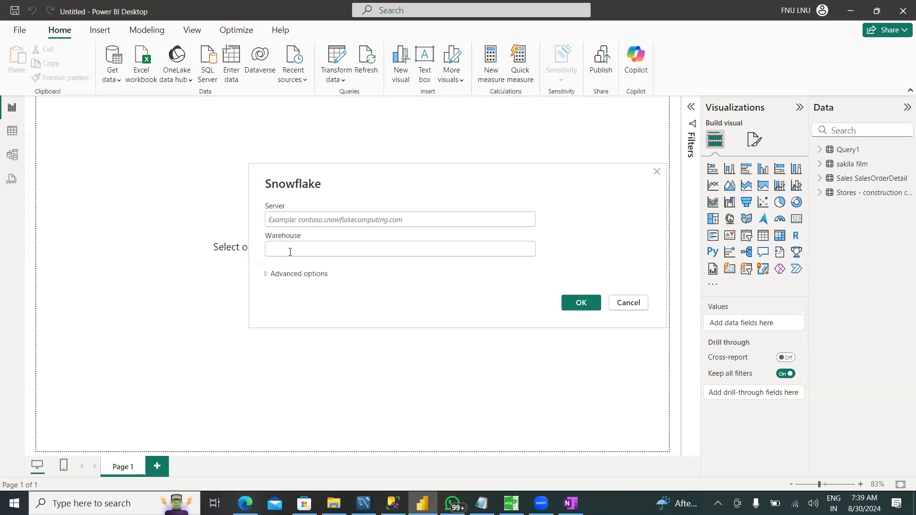
click(617, 305)
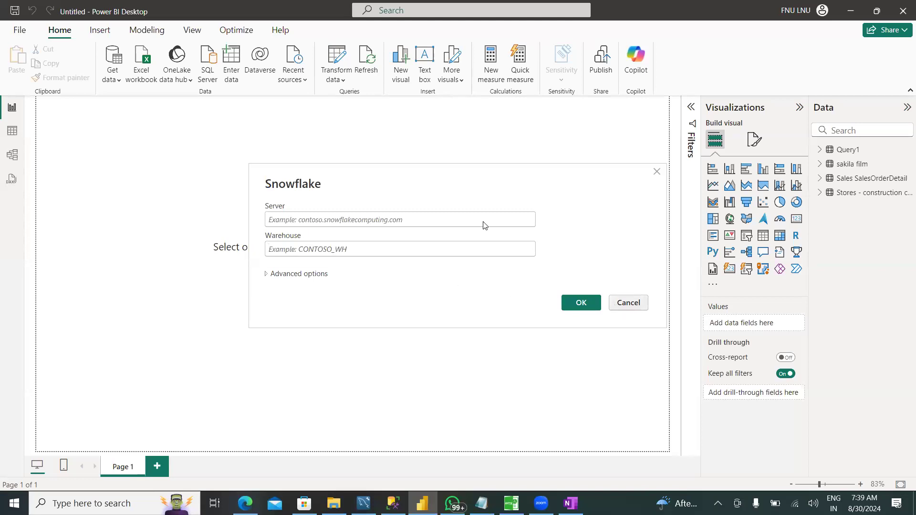
- Choose the Oracle database connector from the full list of data sources and start the connection
click(117, 78)
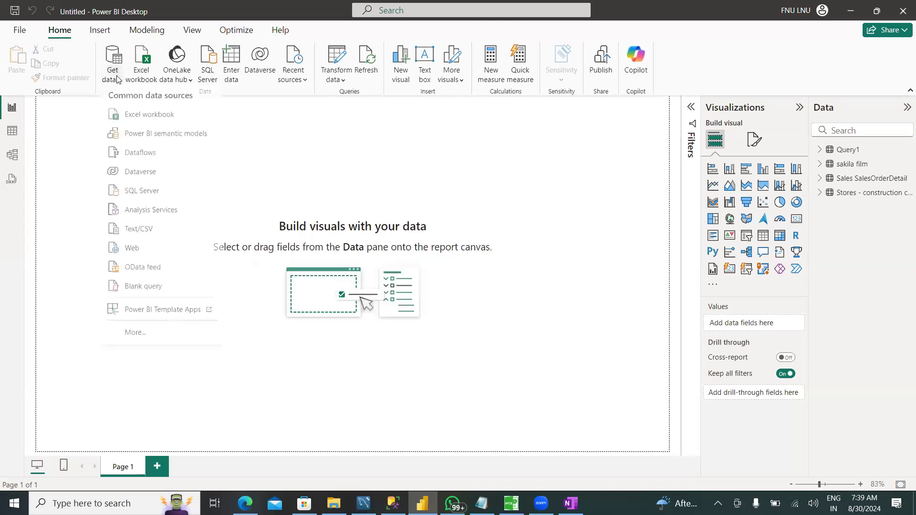
click(139, 336)
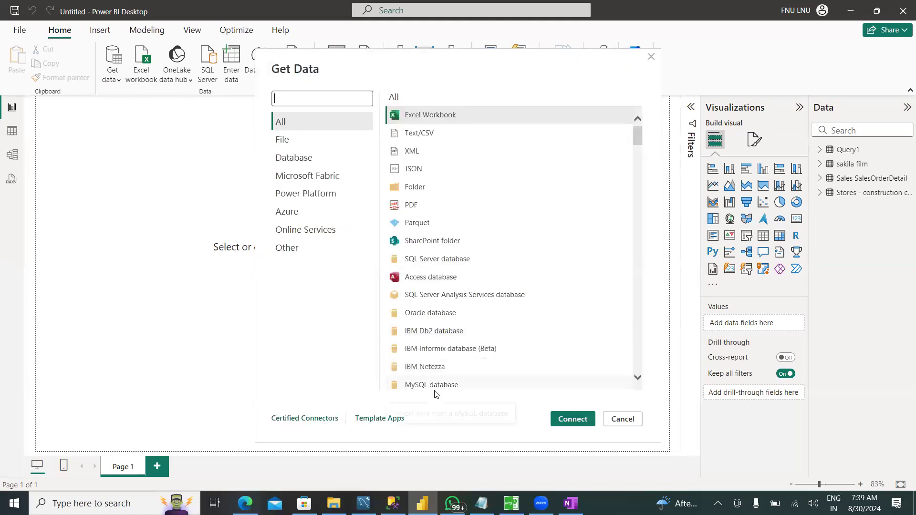
click(436, 318)
click(566, 420)
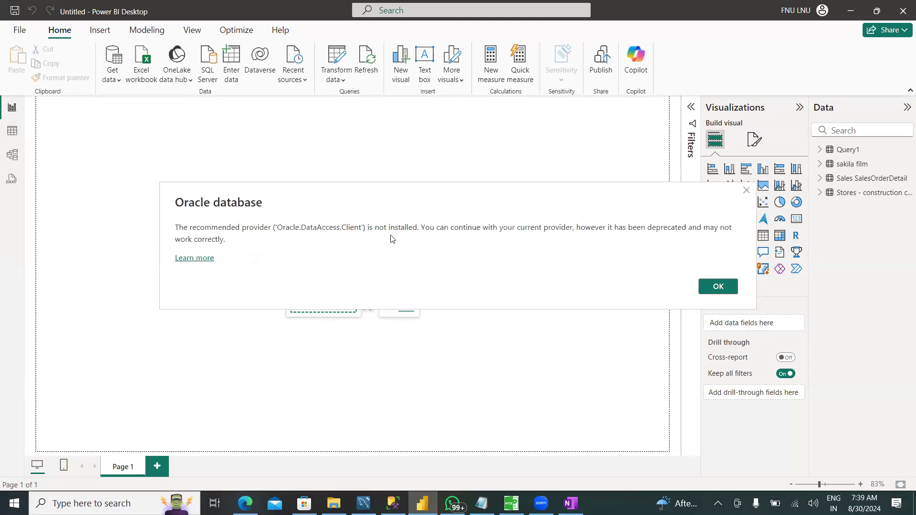
- Open the Microsoft Learn article about connecting to an Oracle database, close it, and dismiss the Oracle provider notice in Power BI Desktop
click(190, 259)
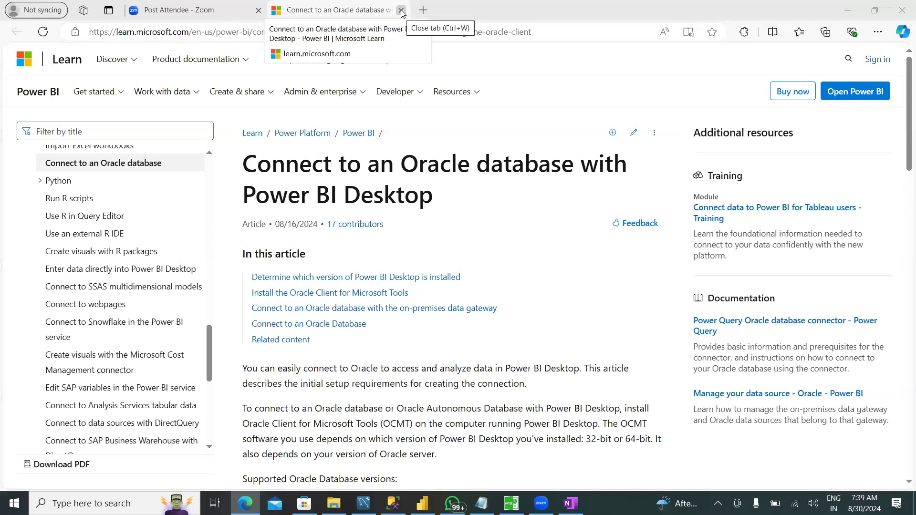
click(401, 10)
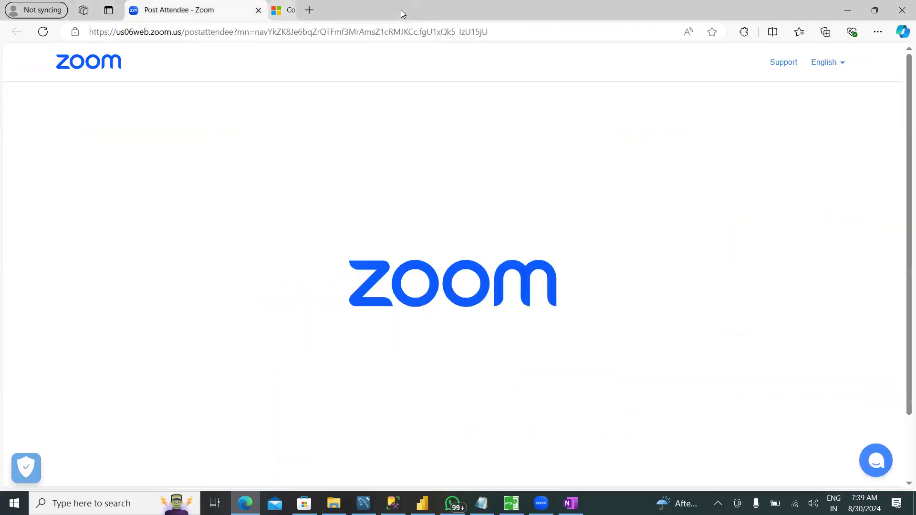
key(alt+Tab)
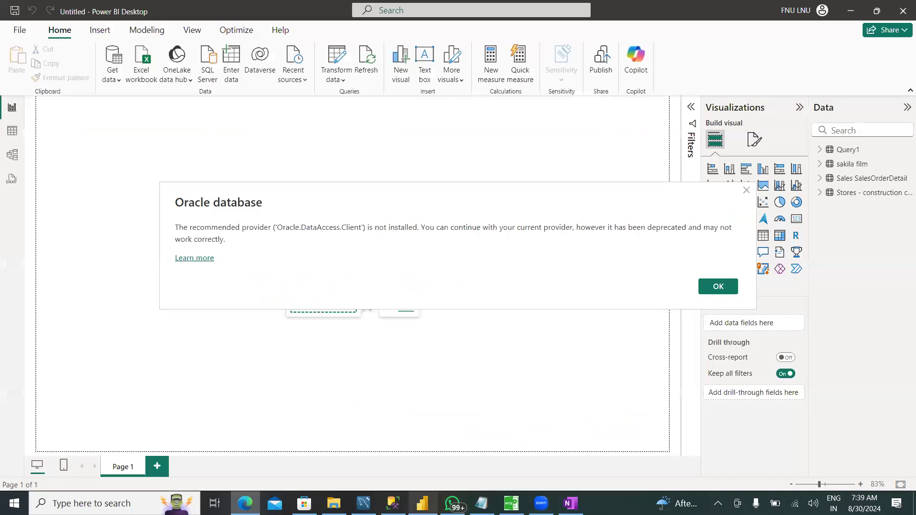
click(716, 286)
click(714, 286)
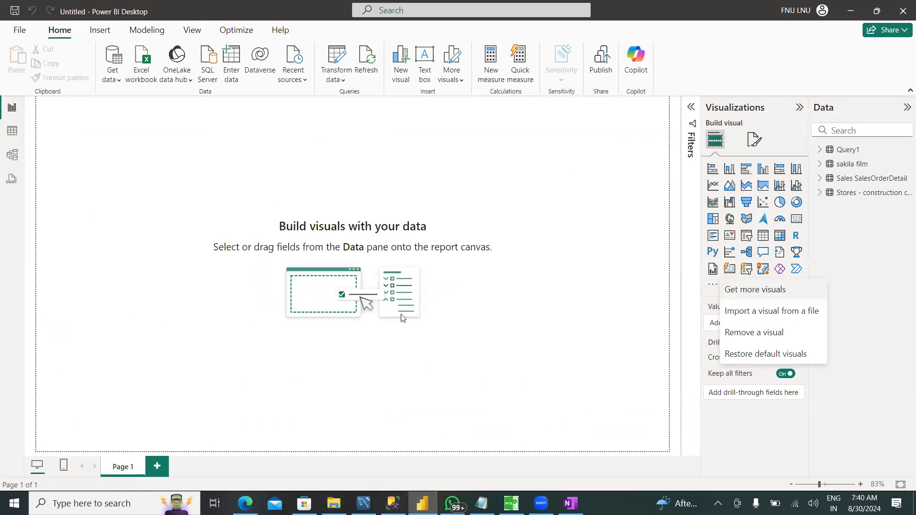
- Open the IBM Db2 database connector, examine its connection fields and advanced options, and cancel it
click(115, 78)
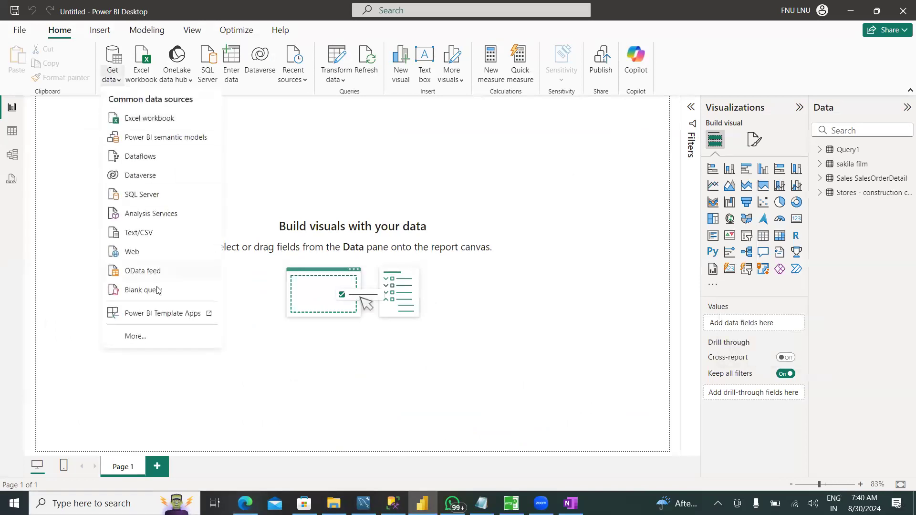
click(153, 336)
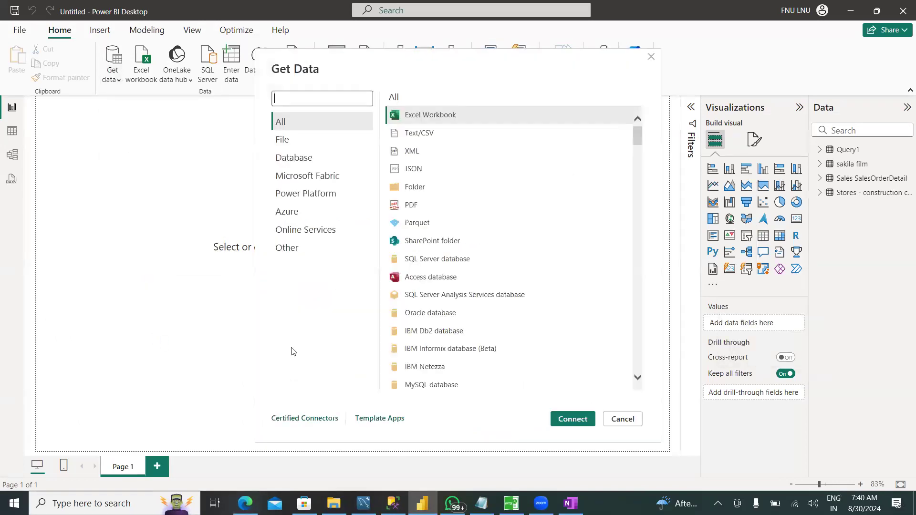
click(415, 334)
click(563, 420)
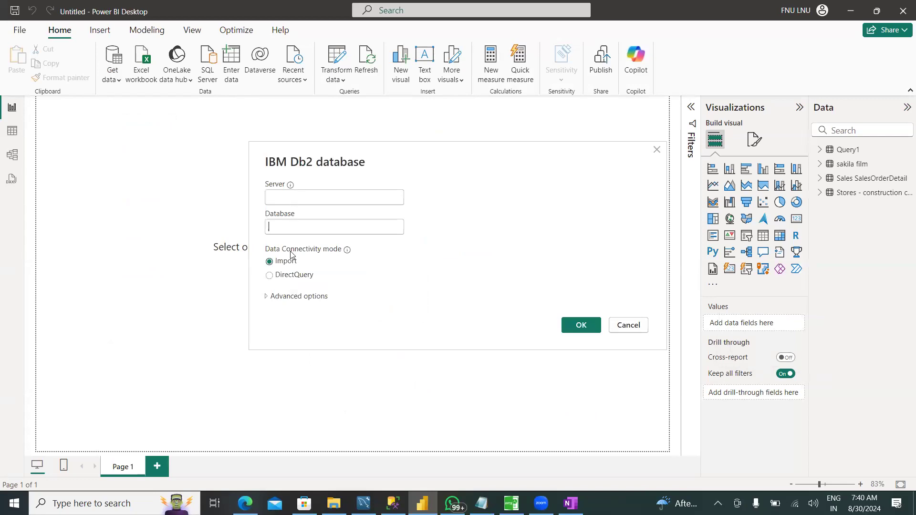
click(267, 296)
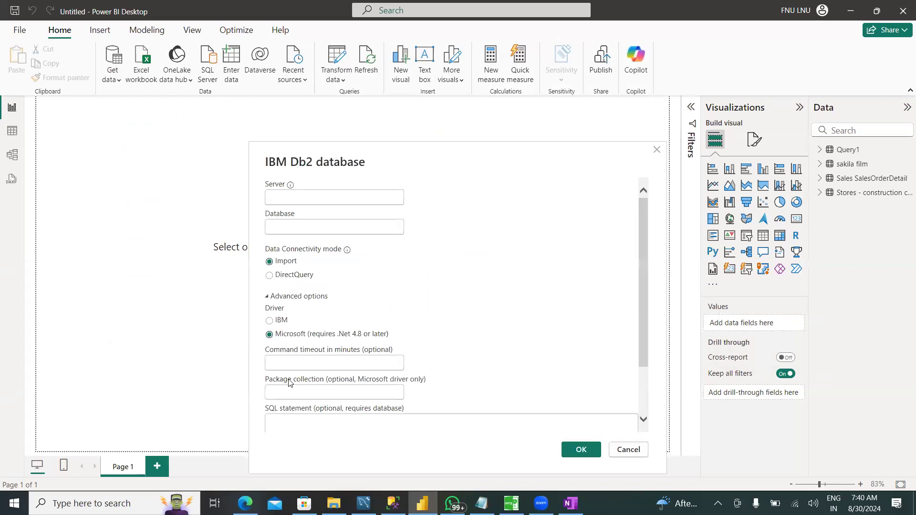
scroll(328, 400, down, 2)
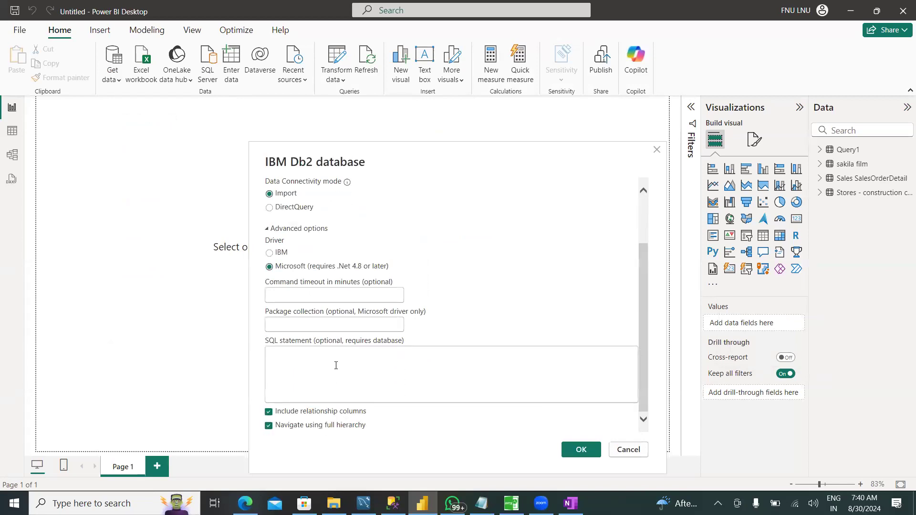
click(619, 458)
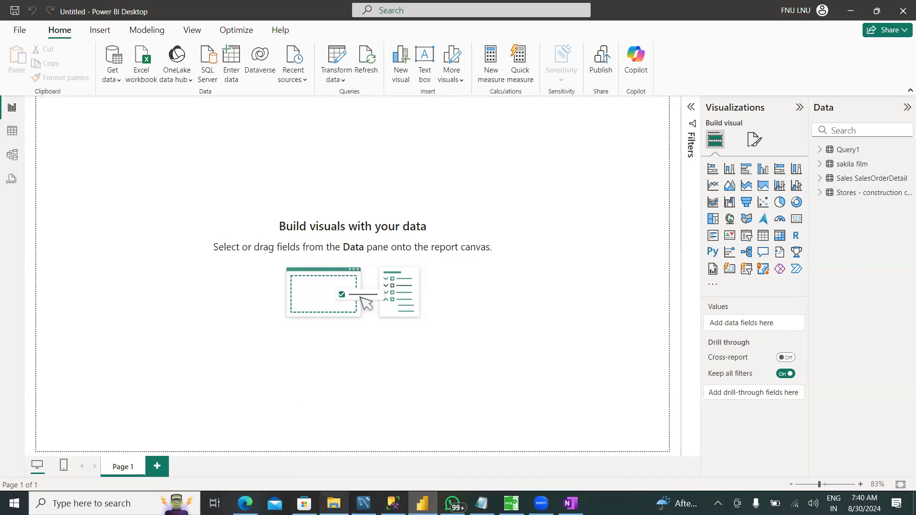
- Review the Storage modes in Power BI slides in PPTX Viewer and check the common data sources in Power BI Desktop
click(511, 503)
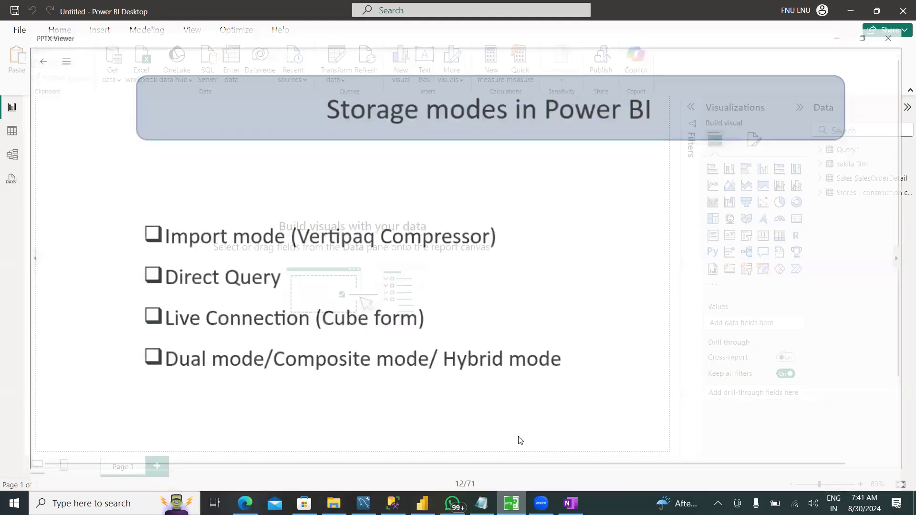
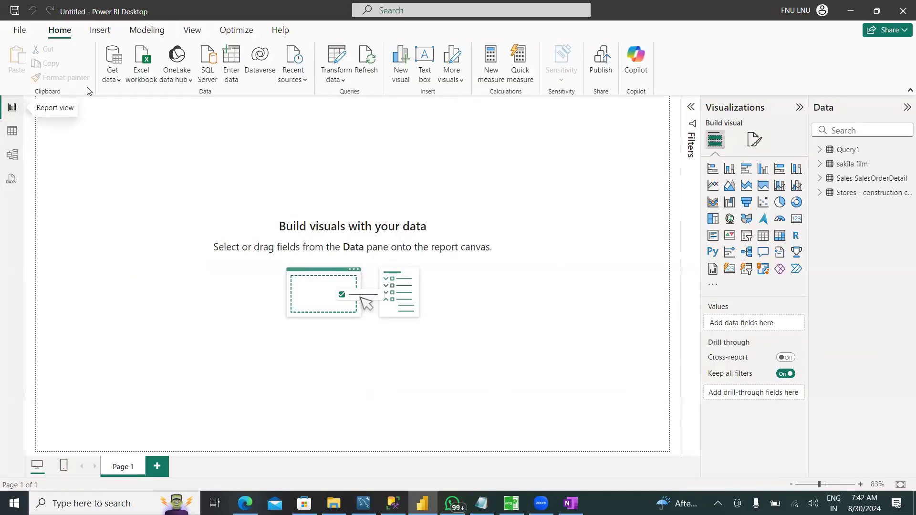
click(110, 75)
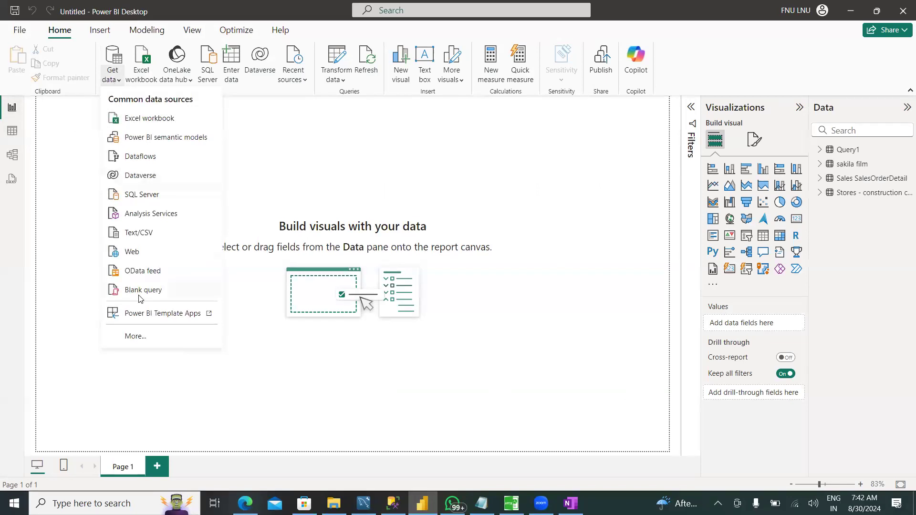
click(158, 371)
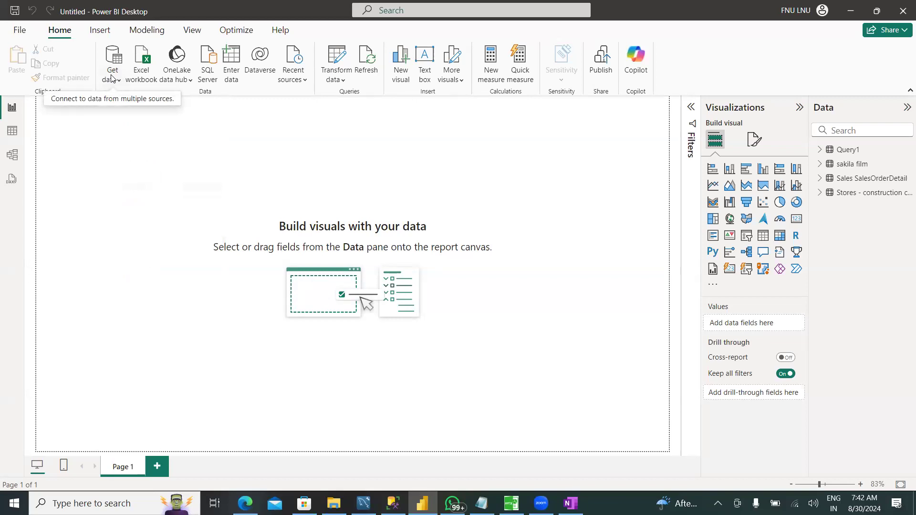
click(393, 504)
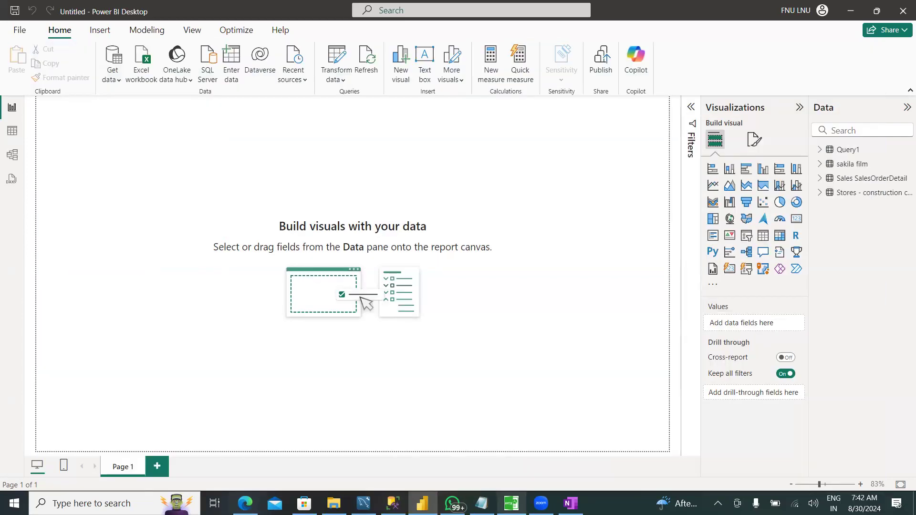
click(511, 503)
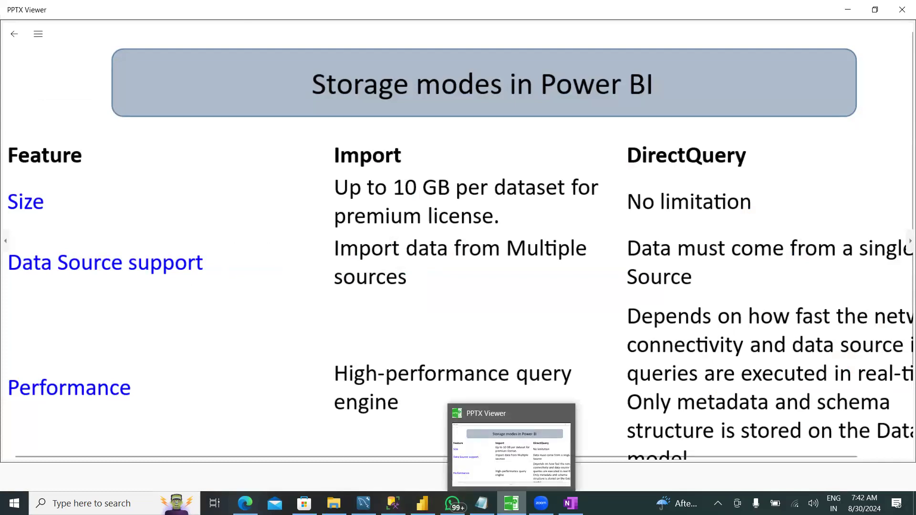
click(511, 503)
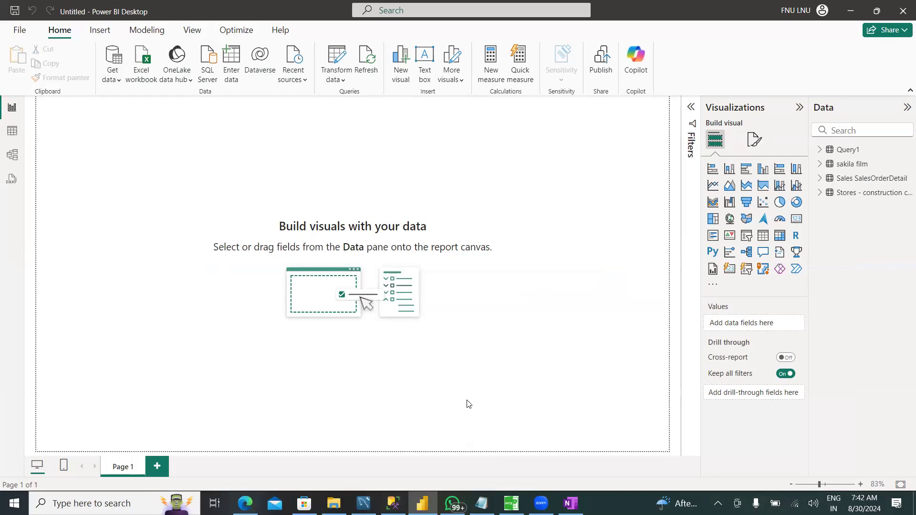
click(108, 74)
click(295, 173)
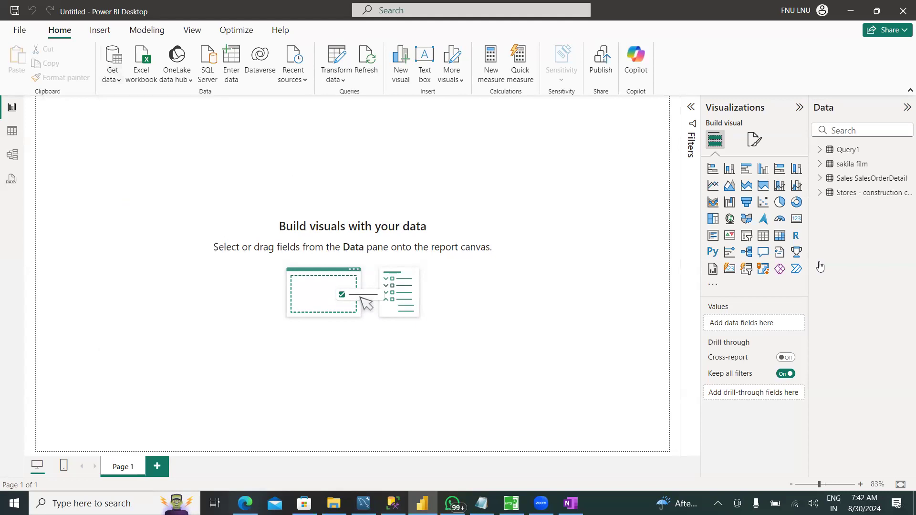
- Display the rows of the Stores - construction costs table in Table view and collapse the Sales SalesOrderDetail fields
click(849, 151)
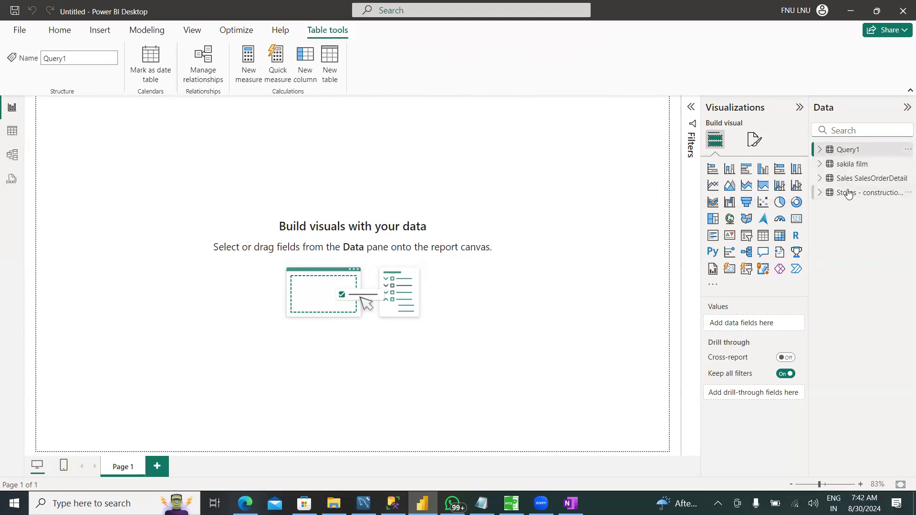
click(849, 196)
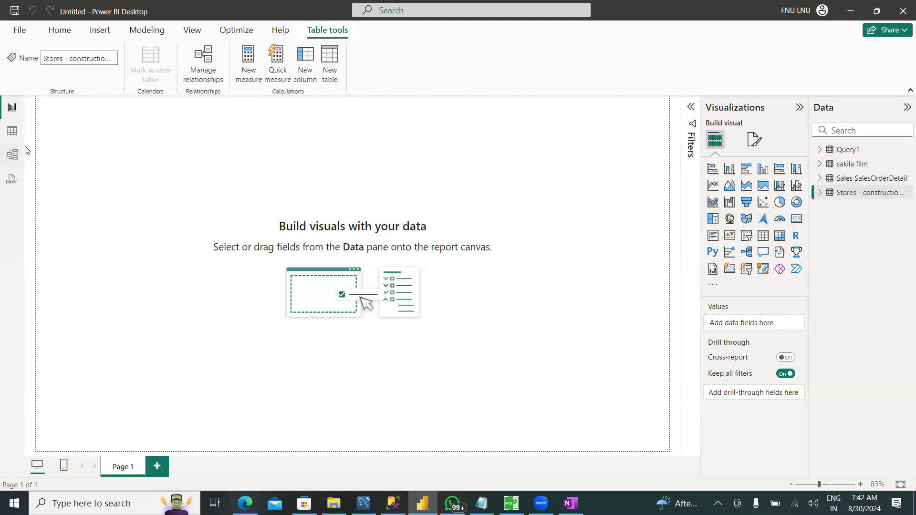
click(5, 134)
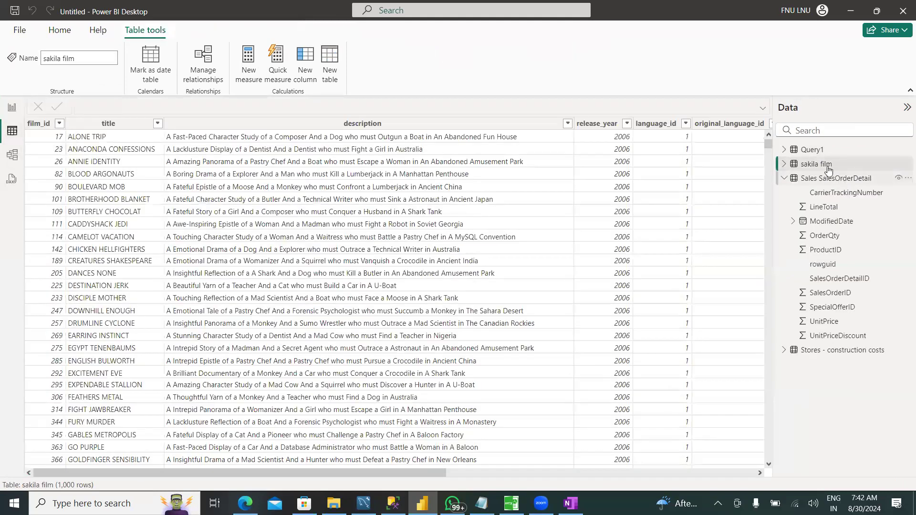
click(786, 178)
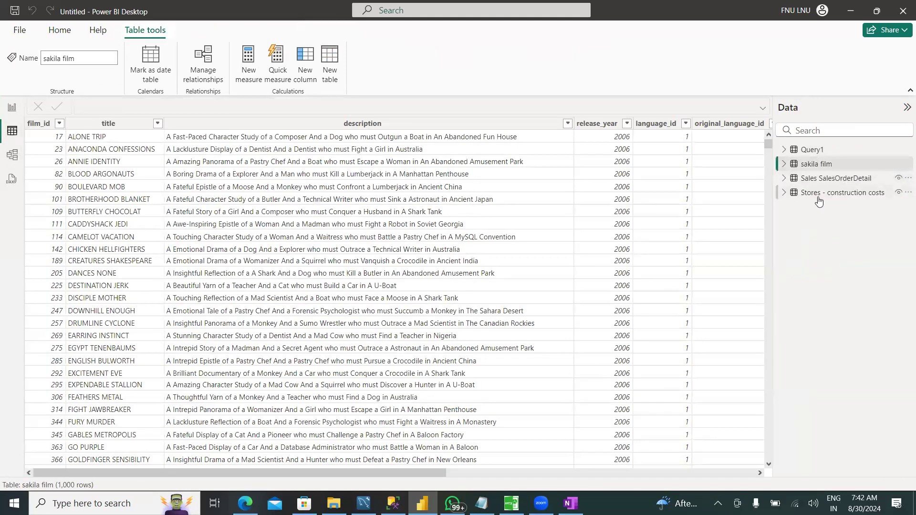
click(819, 195)
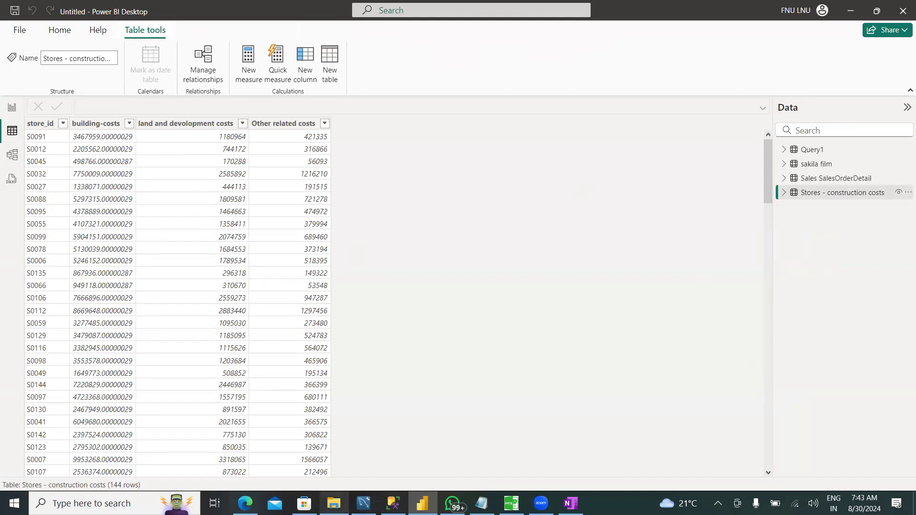
- Switch to the ETL Data folder in File Explorer, select the store_locations file, and minimize the folder window
click(333, 503)
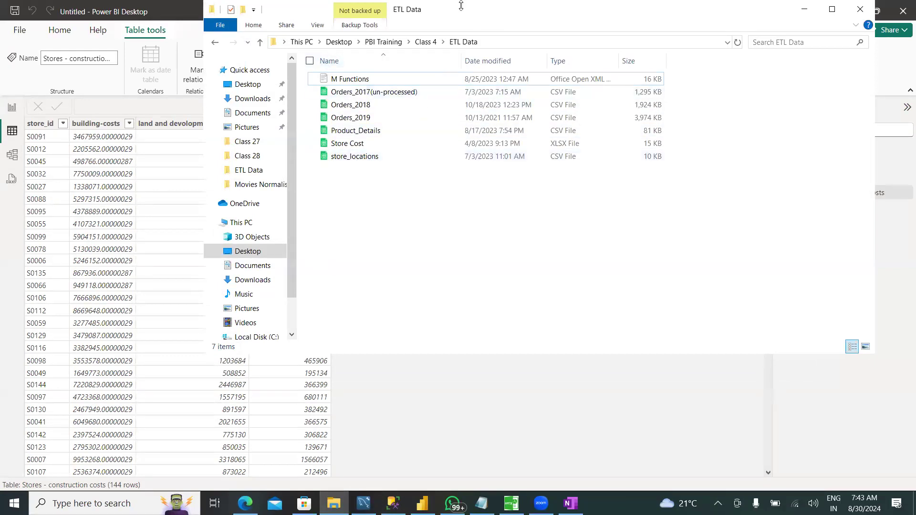
drag(461, 5, 460, 5)
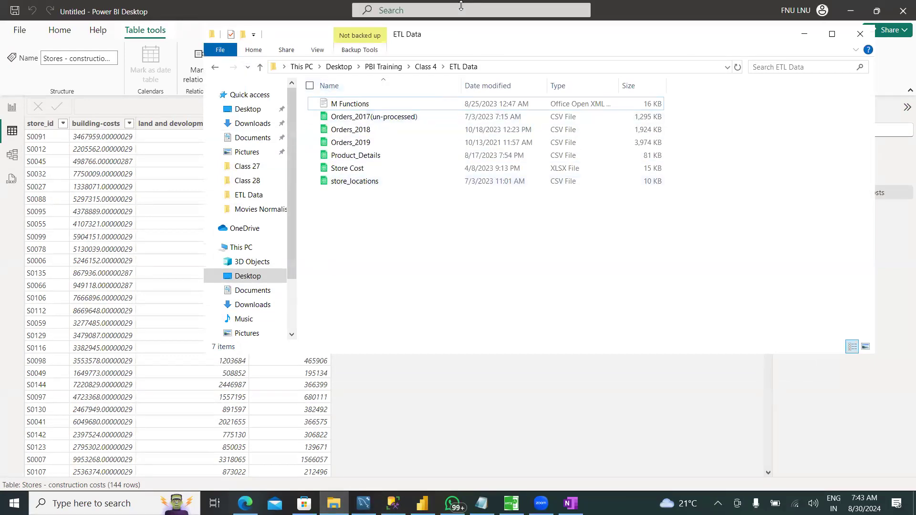
click(370, 186)
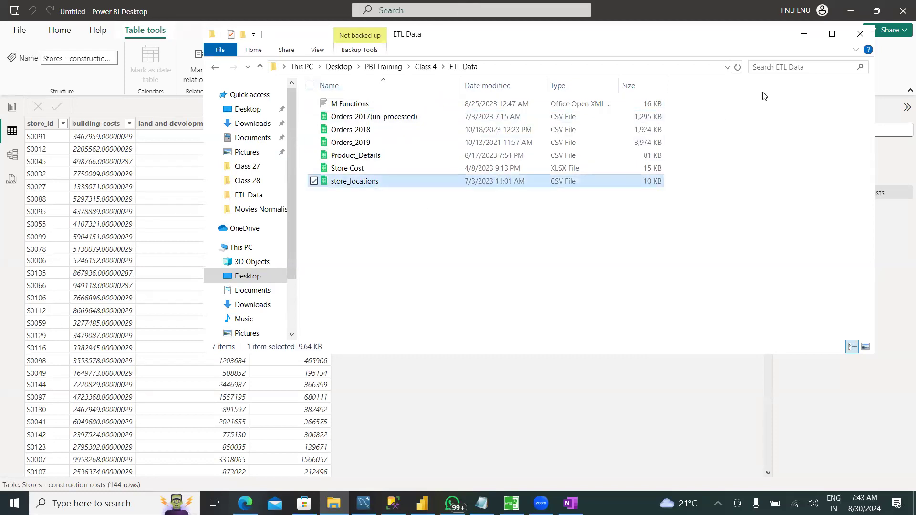
click(820, 35)
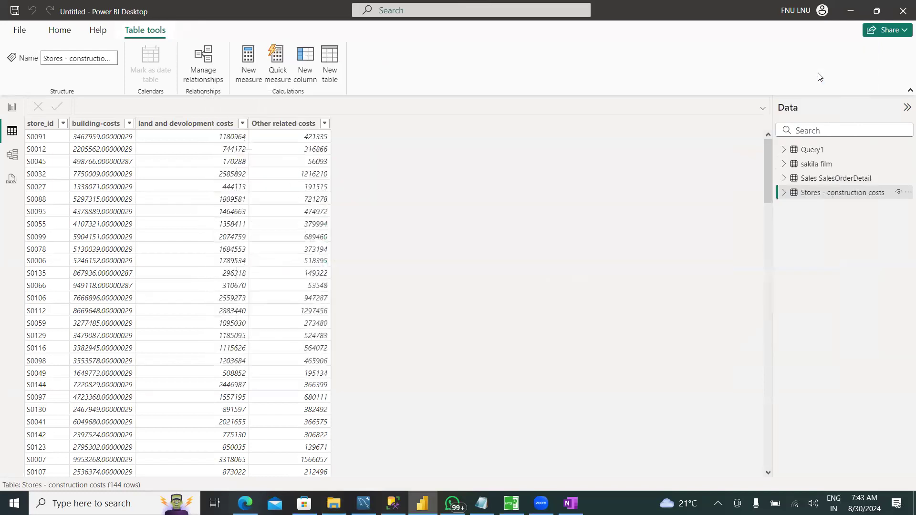
- Expand the Stores - construction costs table to examine its fields, then collapse it
click(786, 195)
click(786, 194)
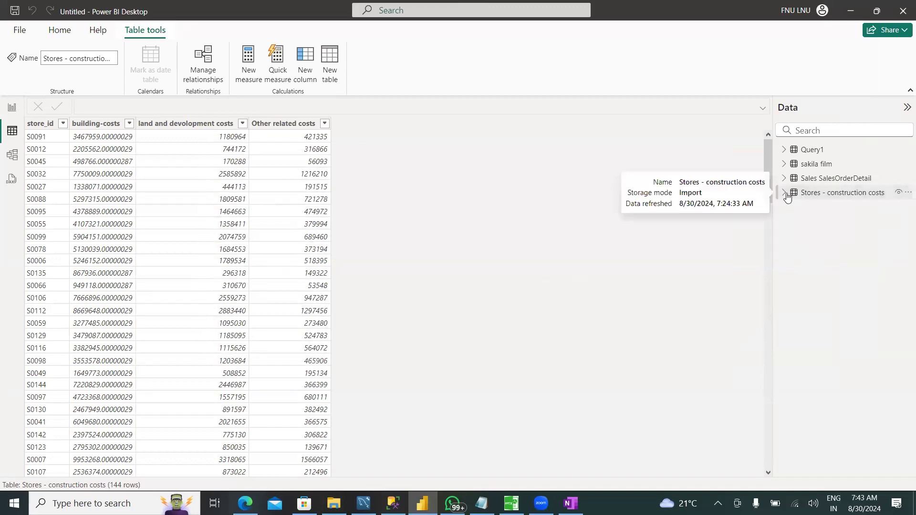
click(787, 195)
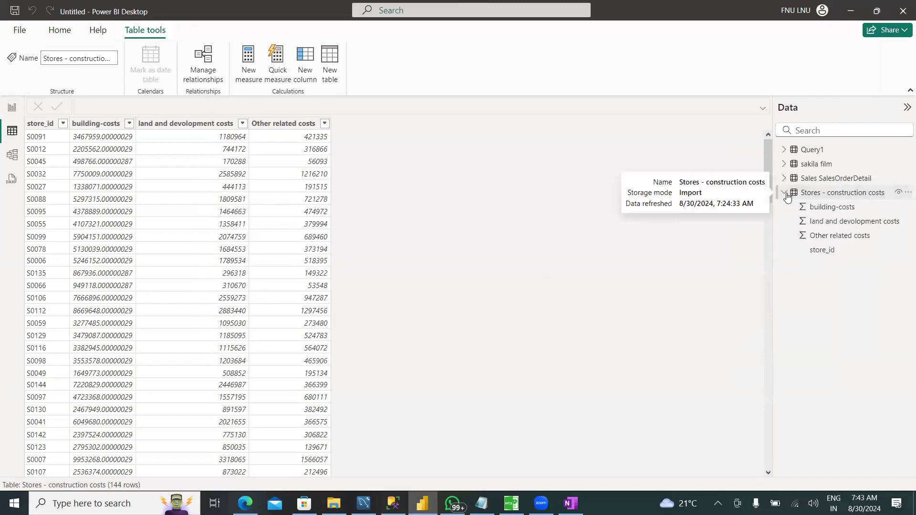
click(786, 195)
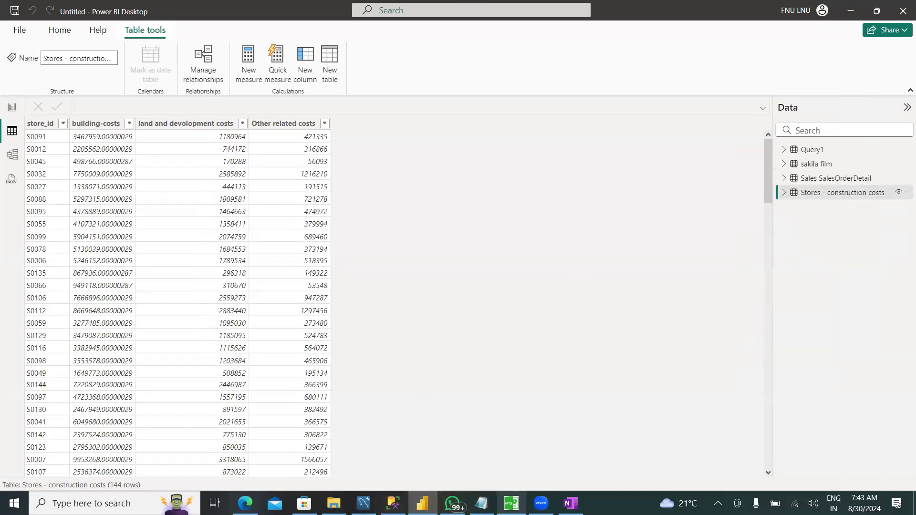
- Switch to the ETL Data folder, try to open the store_locations file in XLS Edit, and close the editor
mouse_move(334, 503)
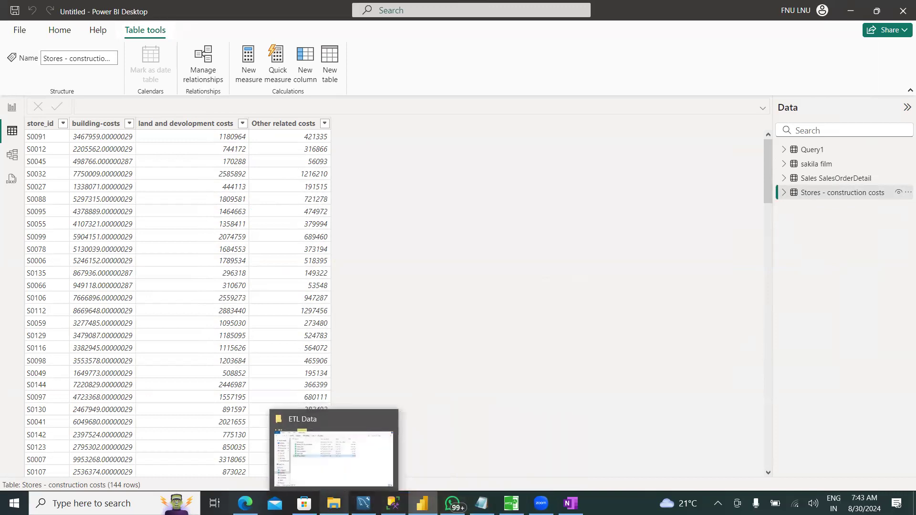
click(333, 463)
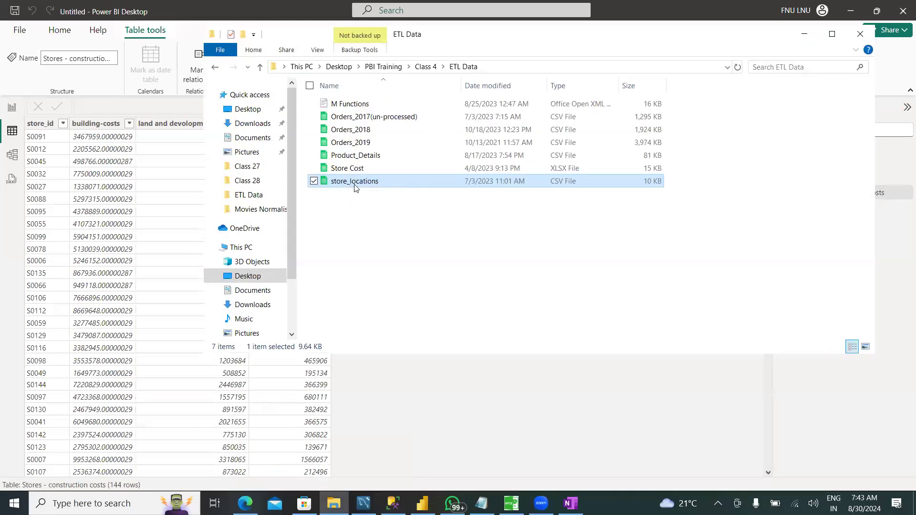
double_click(354, 184)
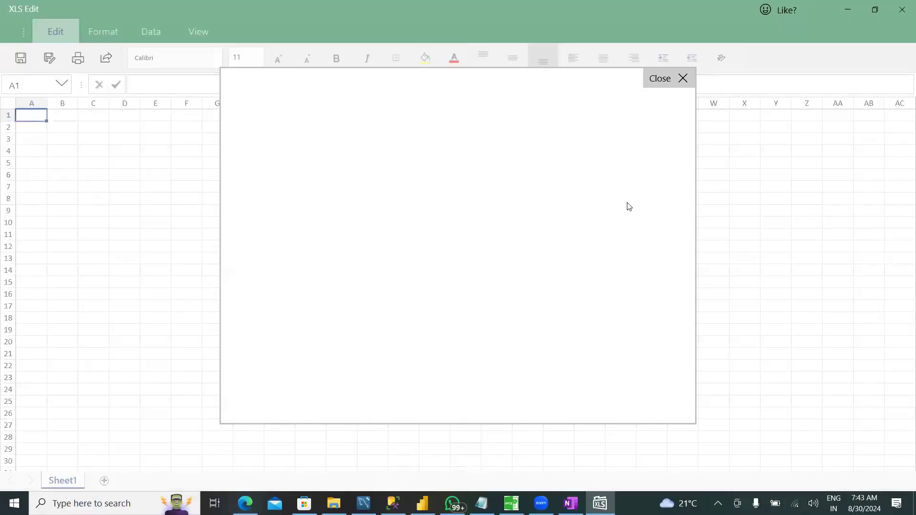
click(684, 82)
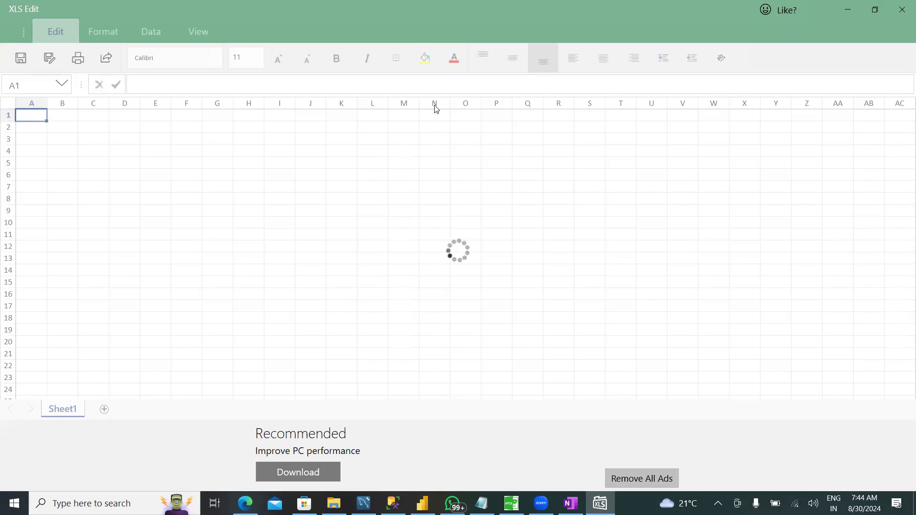
click(902, 13)
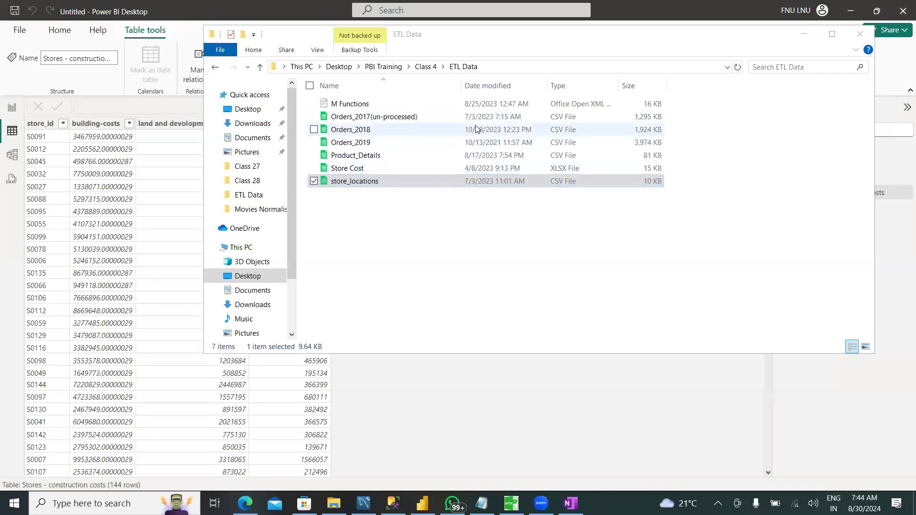
- Open the Store Cost workbook in XLS Edit and compare its rows with the Stores - construction costs table in Power BI Desktop
double_click(371, 169)
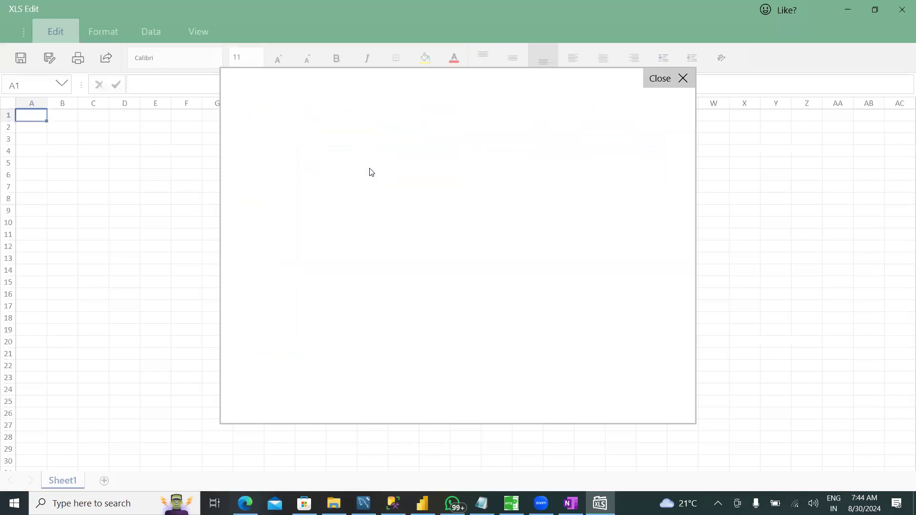
click(683, 79)
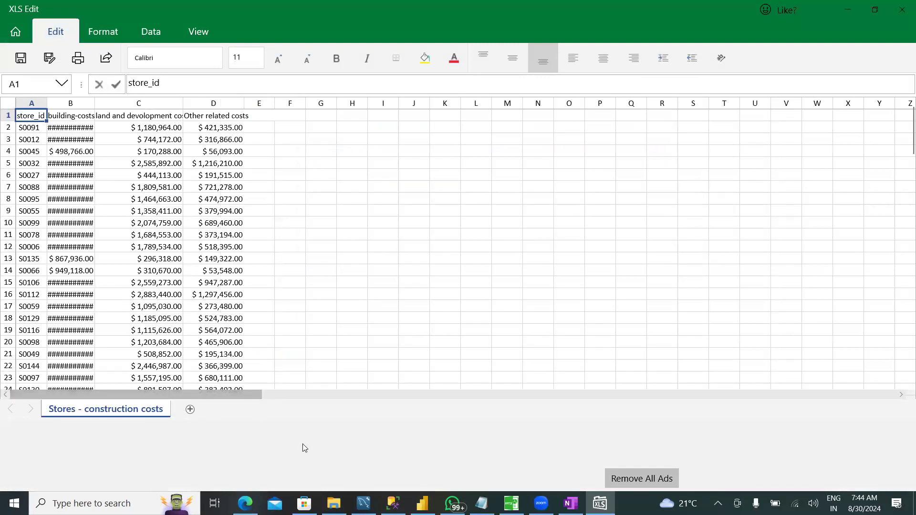
click(422, 503)
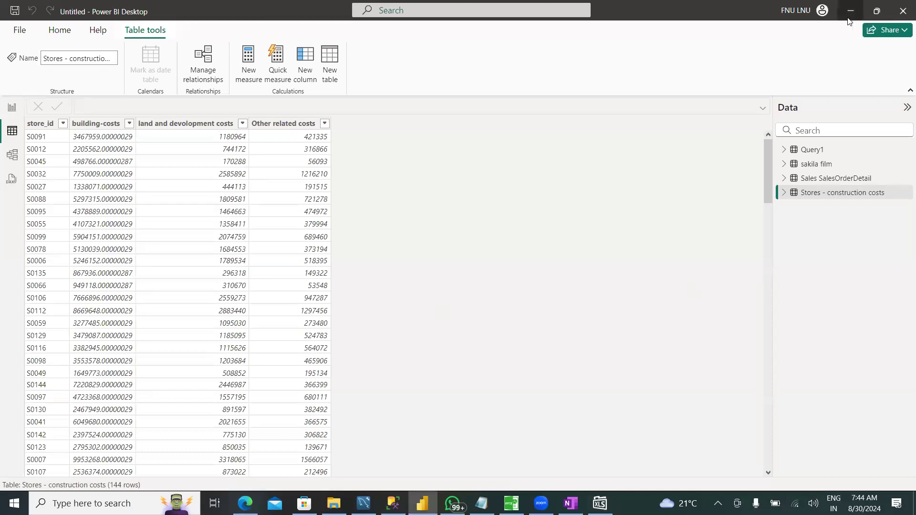
key(alt+Tab)
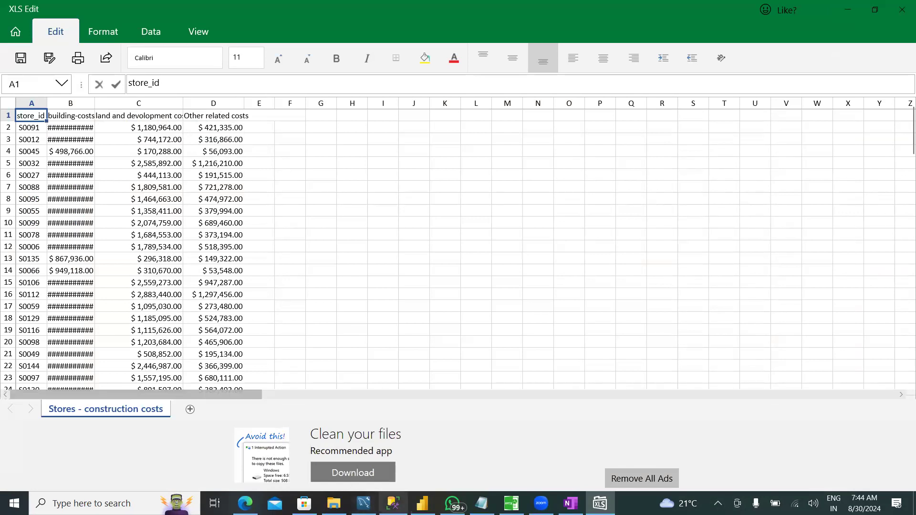
click(423, 503)
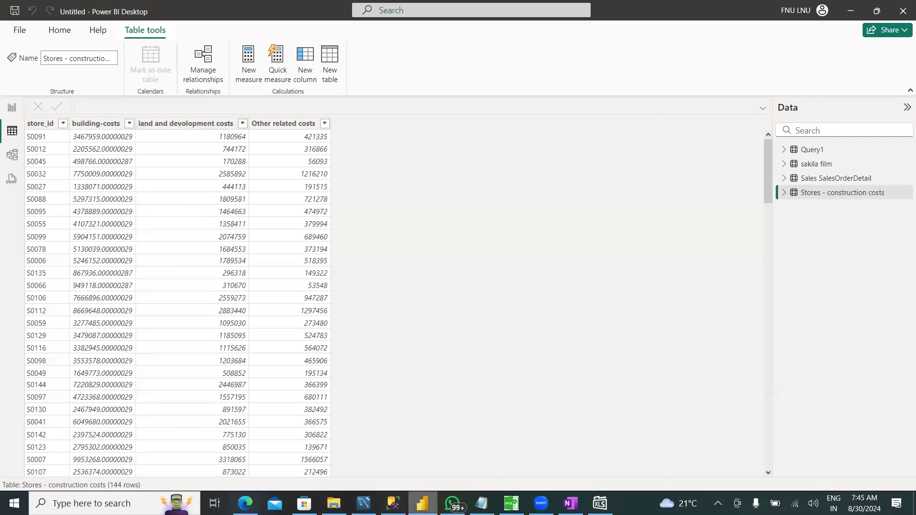
click(600, 503)
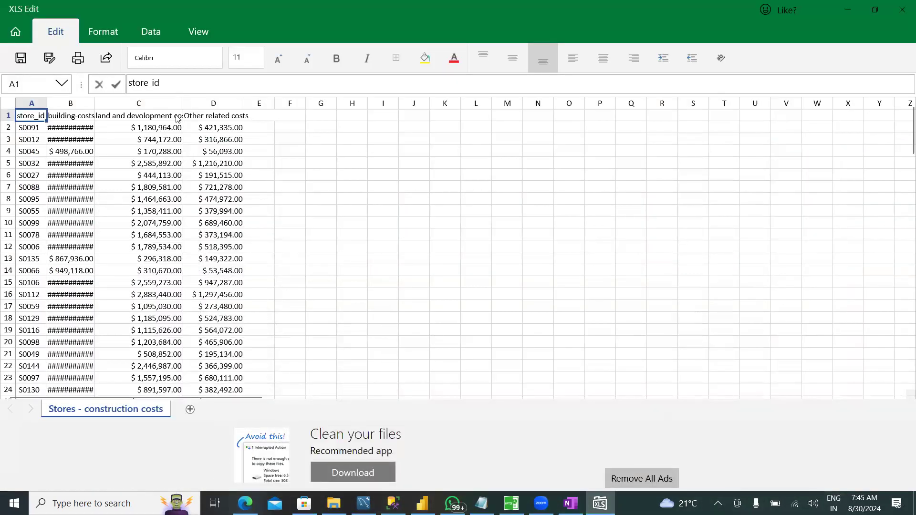
scroll(144, 376, down, 20)
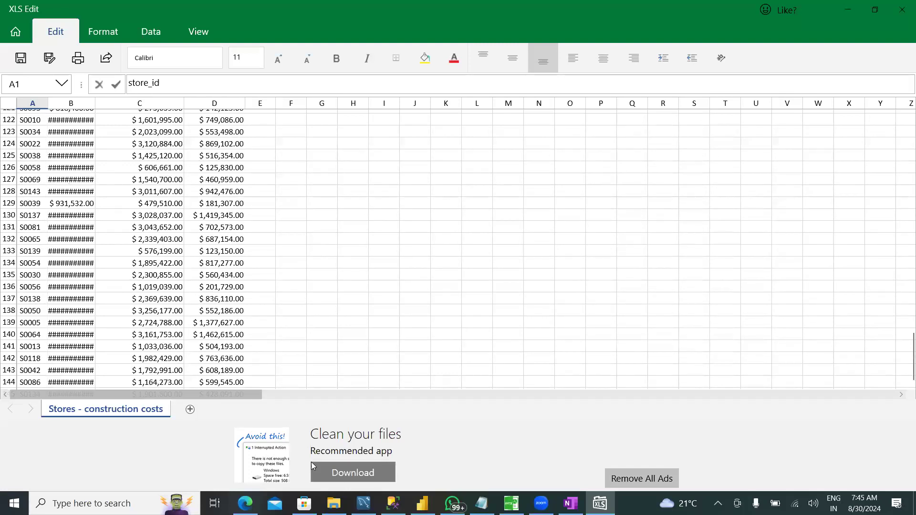
- Switch to Power BI Desktop, check the fields of the Stores - construction costs table, and refresh the data
click(422, 503)
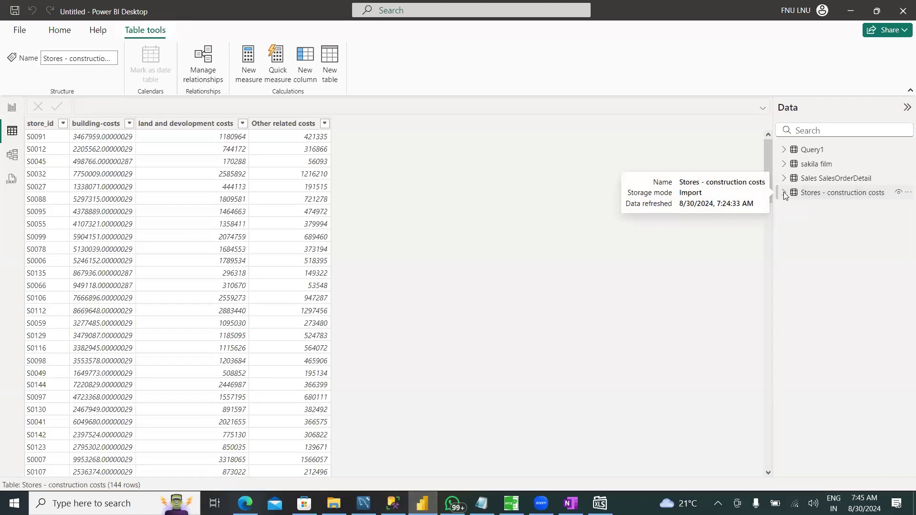
click(783, 193)
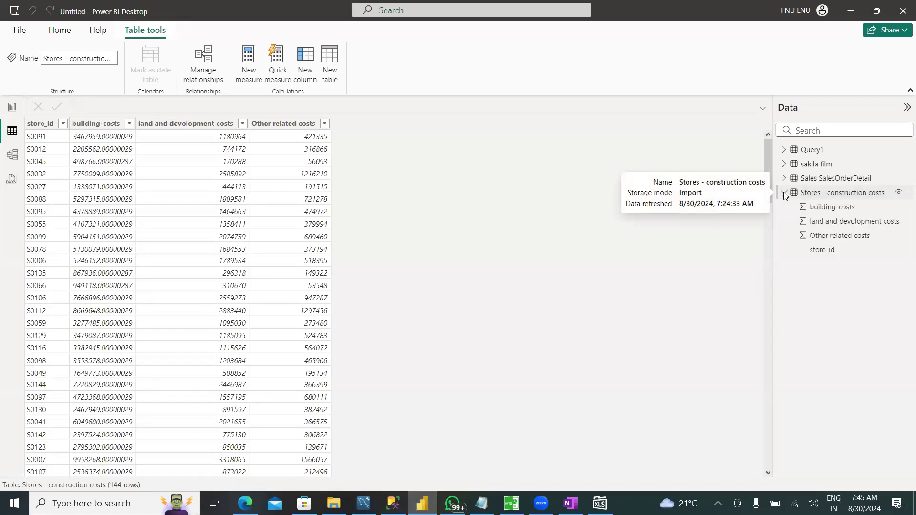
click(784, 193)
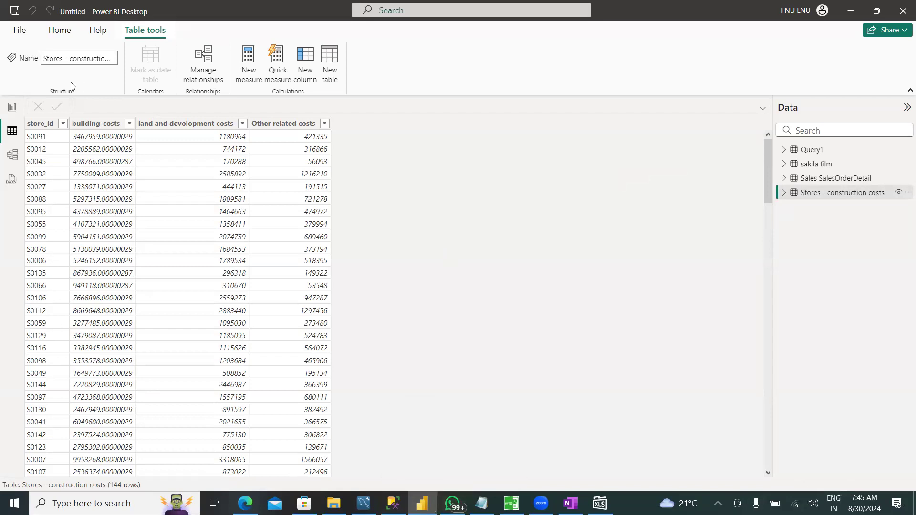
click(59, 32)
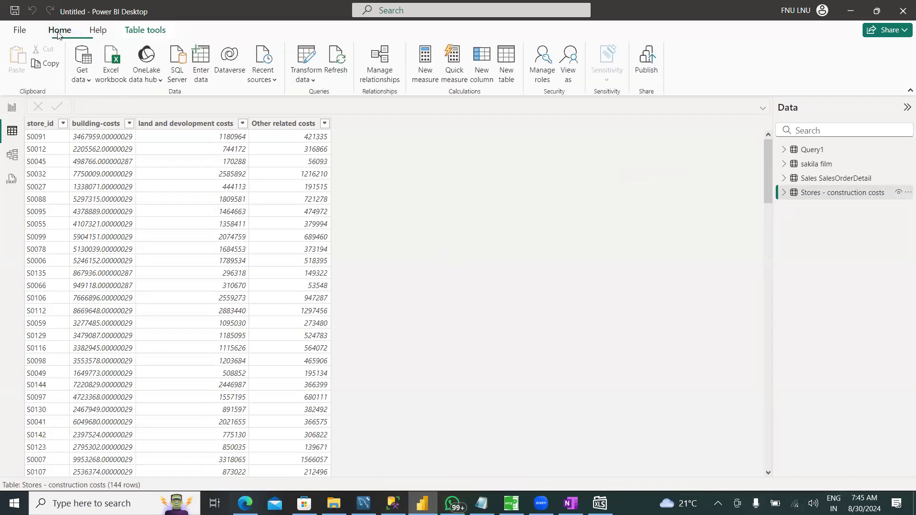
click(338, 73)
- Review the SalesOrderDetail query in SQL Server Management Studio, the Store Cost workbook and the Storage modes slide, ending in Power BI Desktop
click(392, 503)
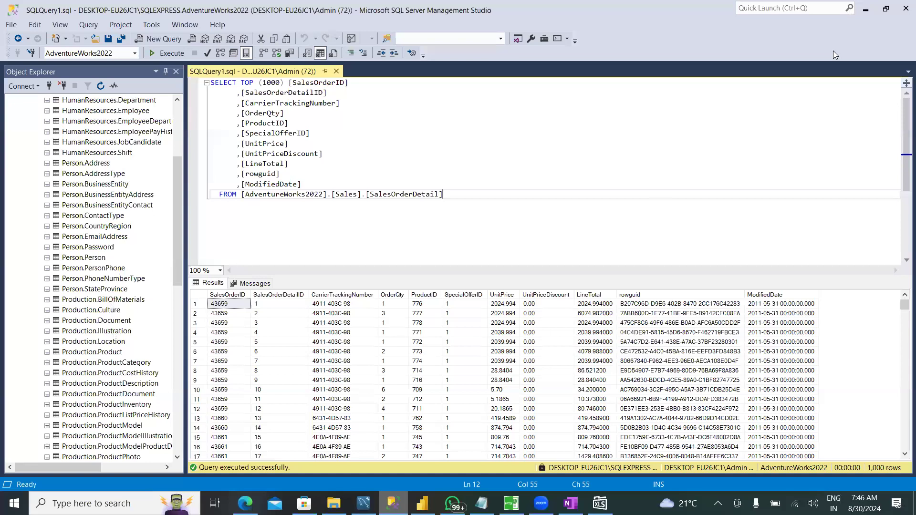
key(alt+Tab)
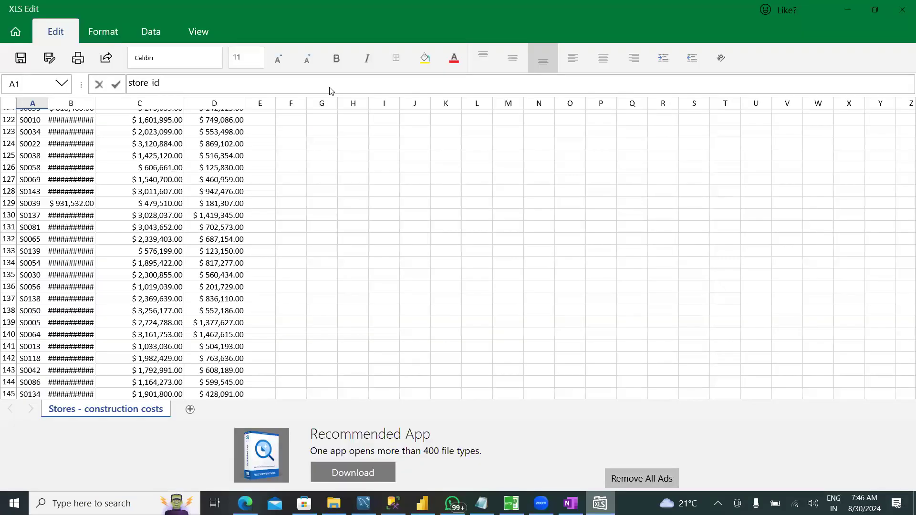
key(alt+Tab)
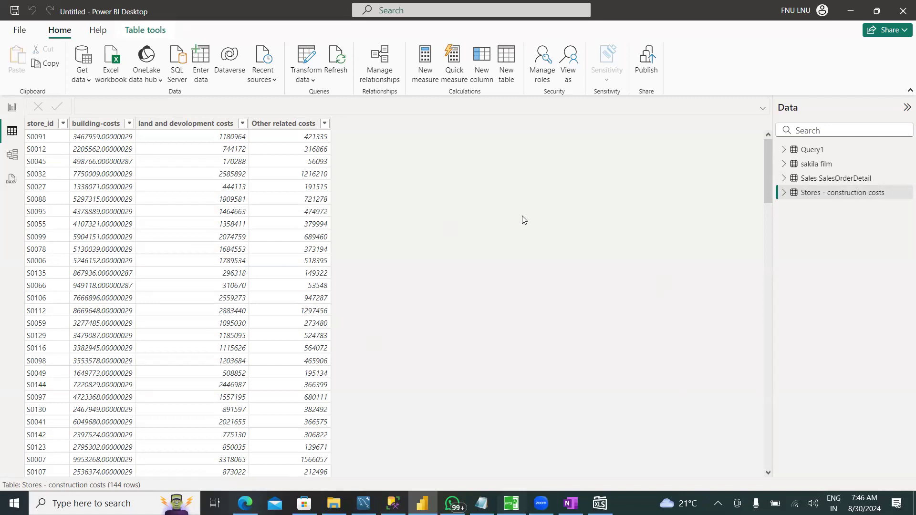
key(alt+Tab)
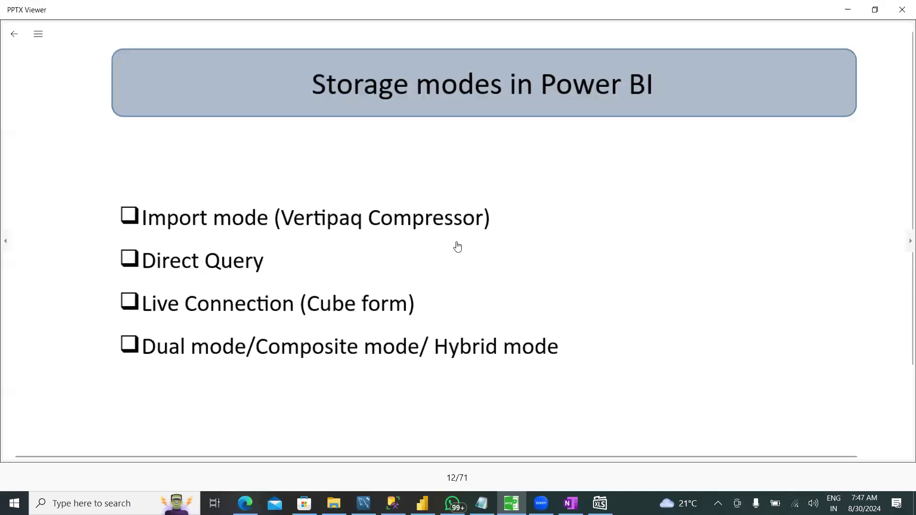
key(alt+Tab)
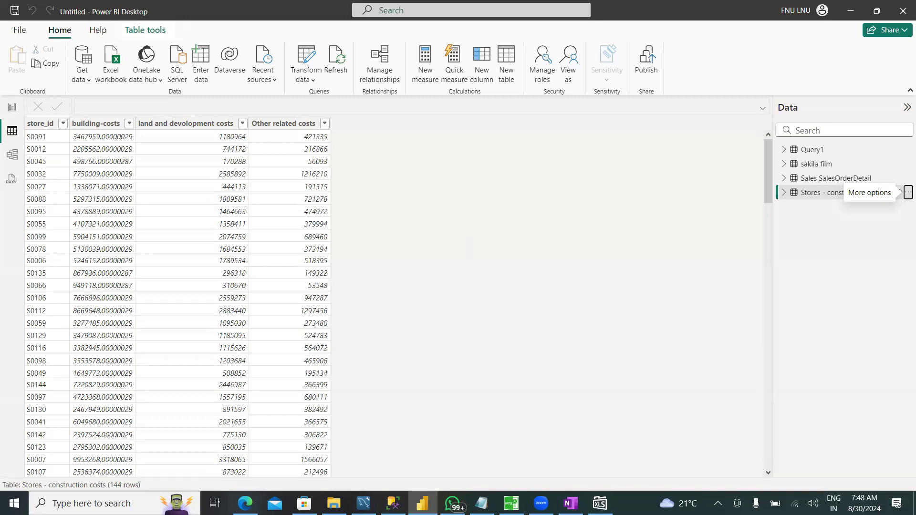
- Open the available Wi-Fi networks, choose another network, and close the network list
click(795, 504)
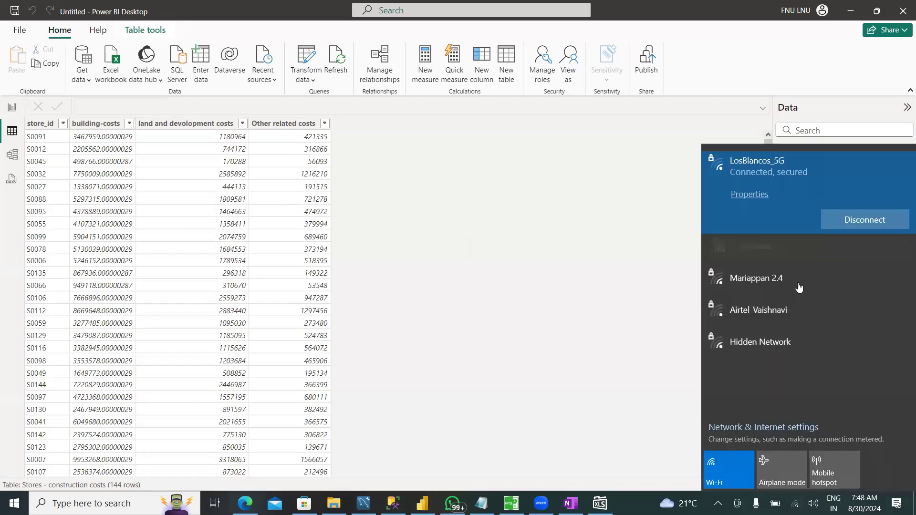
click(843, 256)
click(844, 256)
click(604, 374)
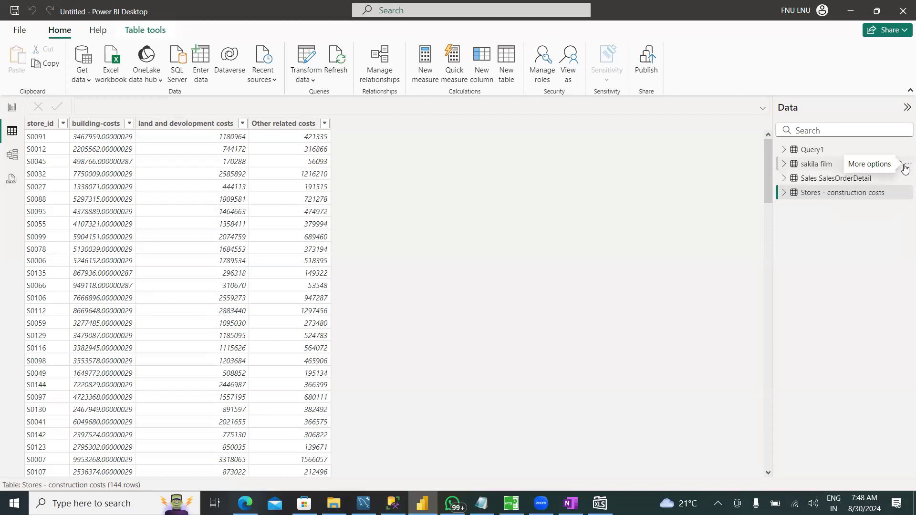
- Open the additional options for the sakila film table
click(905, 168)
click(844, 217)
- Raise the computer's sound volume
key(XF86AudioRaiseVolume)
key(XF86AudioRaiseVolume)
key(XF86AudioRaiseVolume)
key(XF86AudioRaiseVolume)
key(XF86AudioRaiseVolume)
key(XF86AudioRaiseVolume)
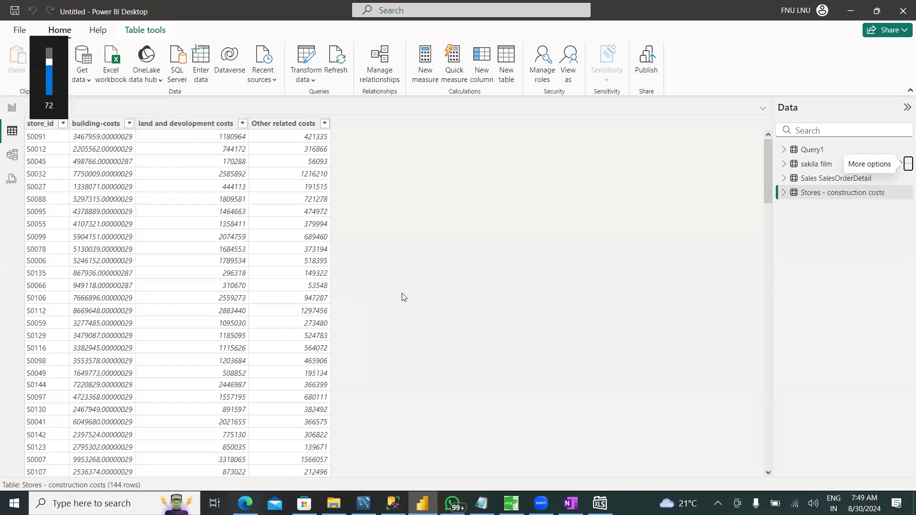
key(XF86AudioRaiseVolume)
key(XF86AudioRaiseVolume)
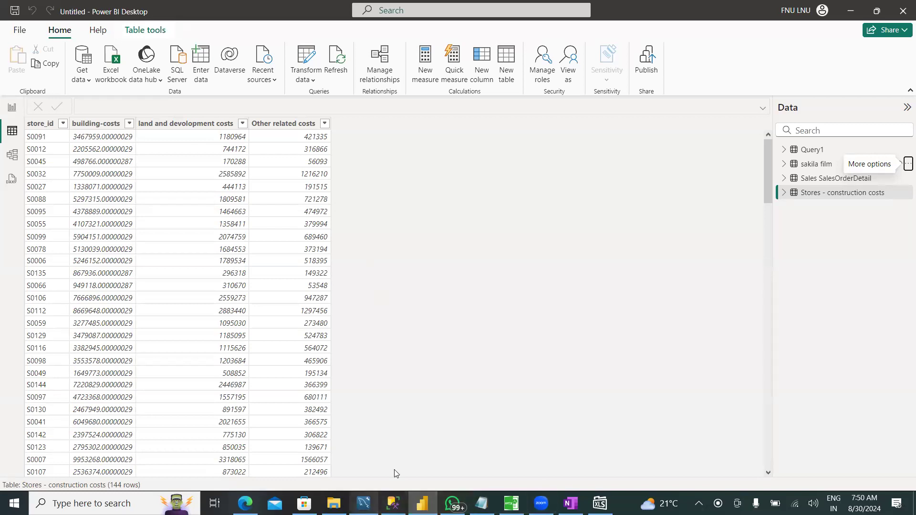
- Move the Store Cost file from the ETL Data folder to its parent folder Class 4, and minimize the folder window
mouse_move(823, 198)
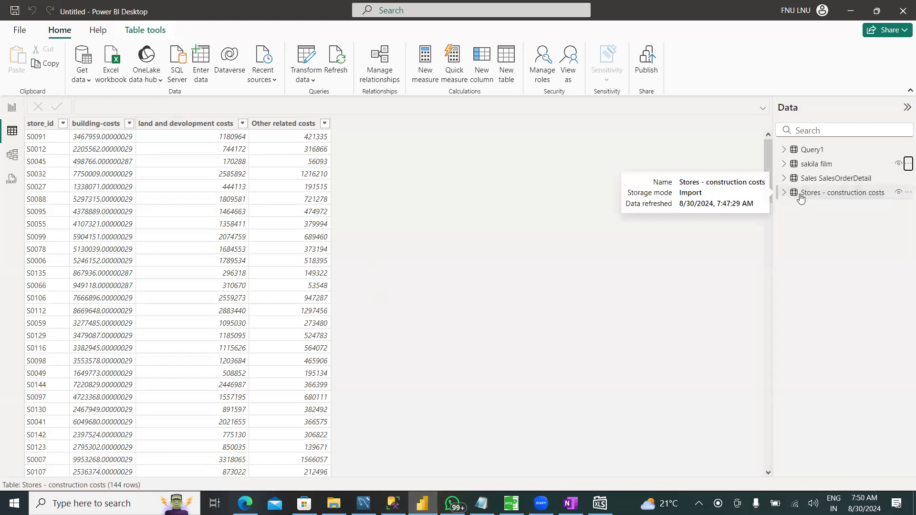
click(334, 503)
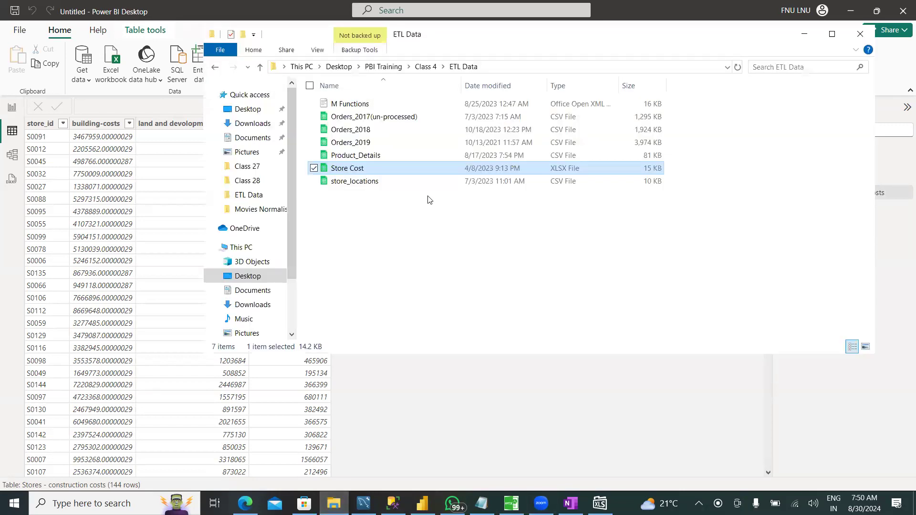
right_click(366, 169)
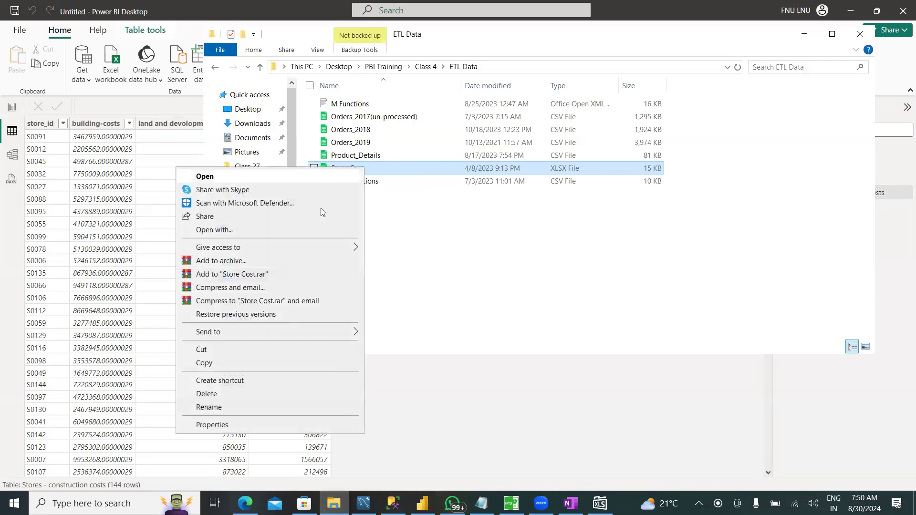
click(218, 353)
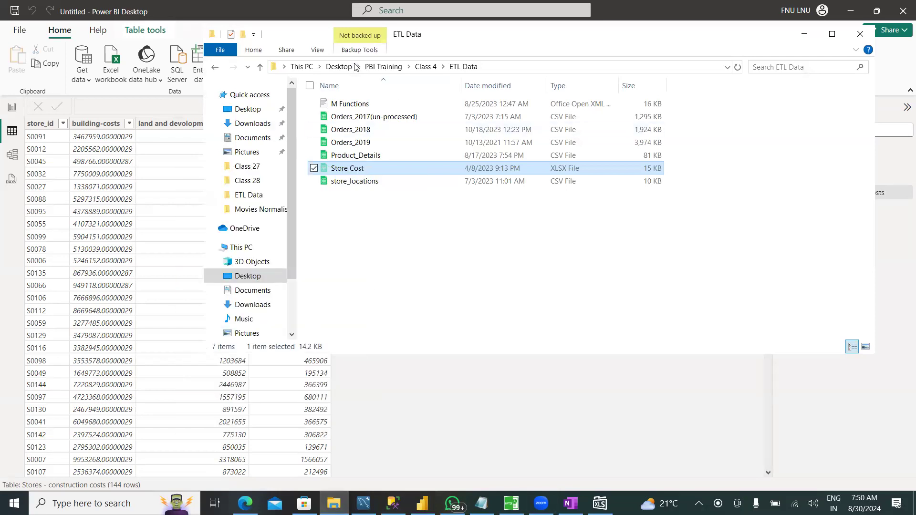
click(260, 67)
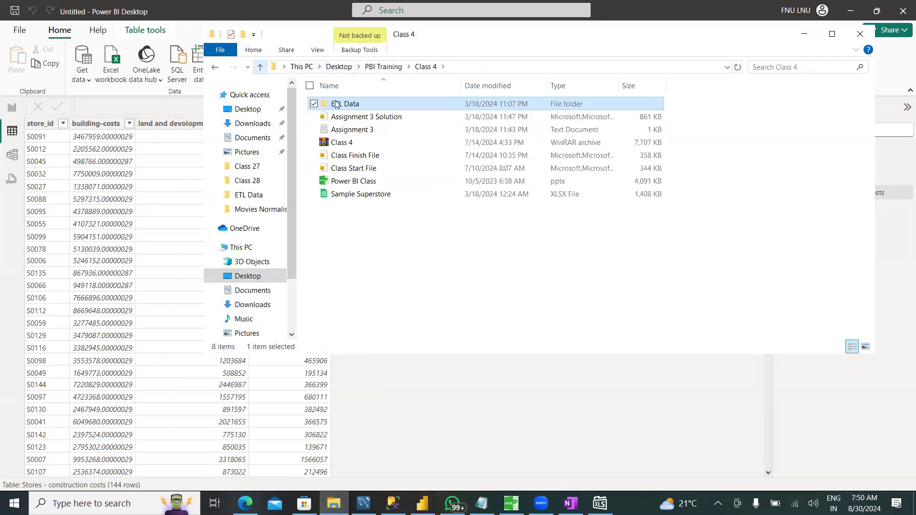
right_click(403, 239)
click(294, 324)
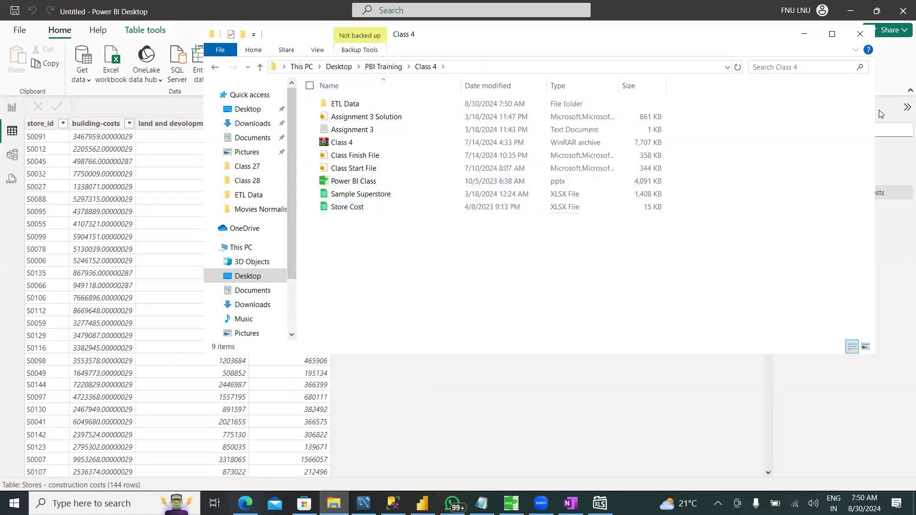
click(806, 35)
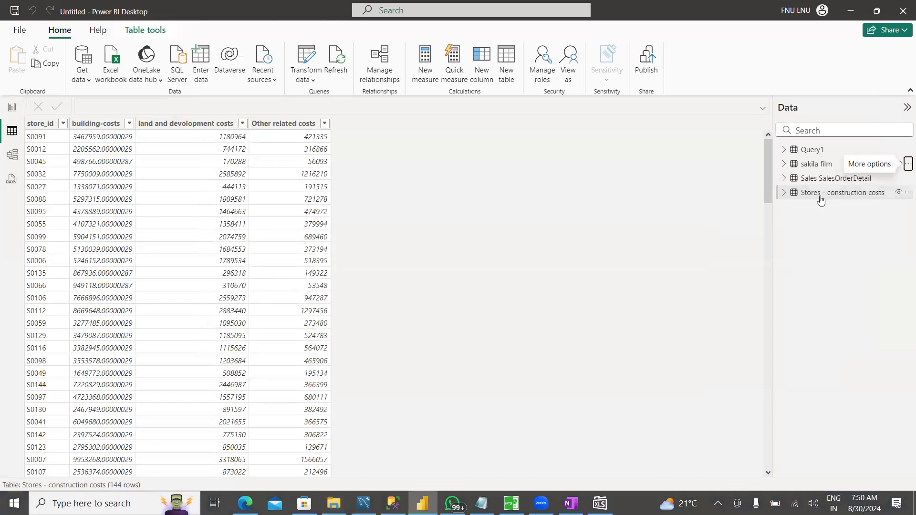
- Browse the Stores - construction costs rows in Table view and return to the first row
mouse_move(820, 198)
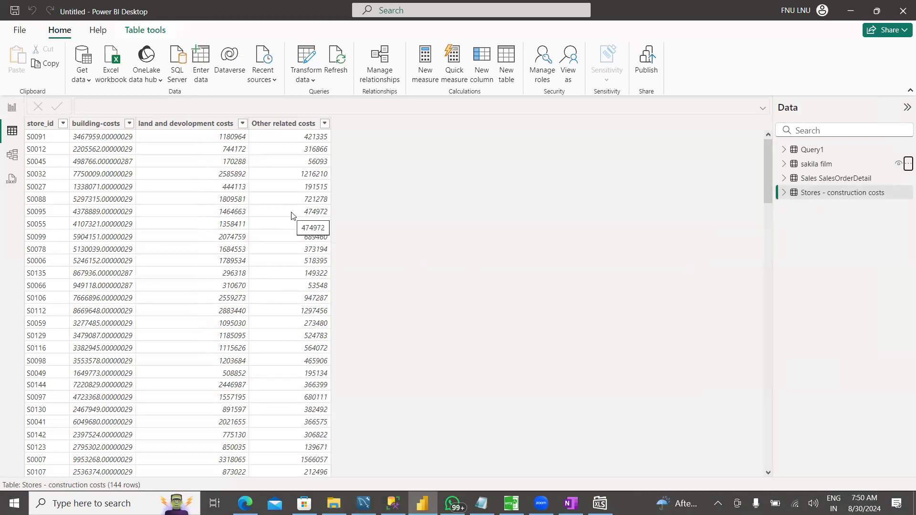
scroll(311, 372, down, 9)
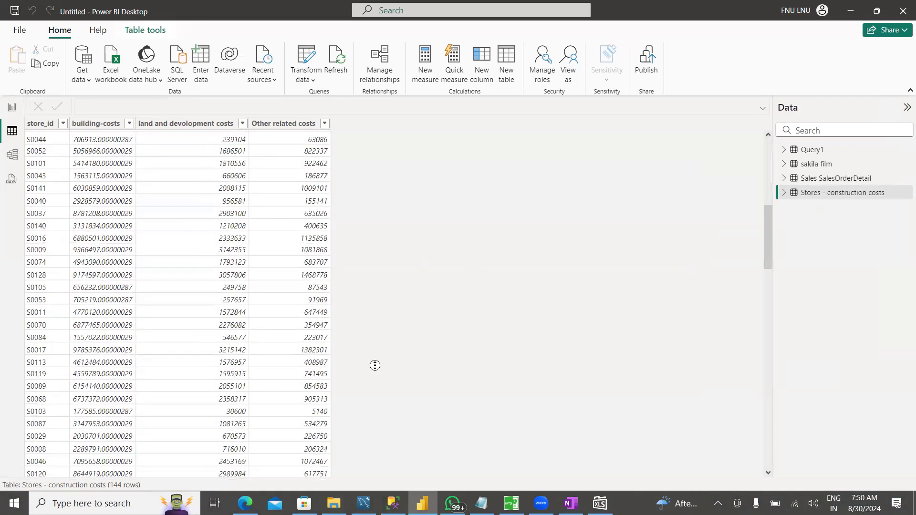
drag(770, 231, 759, 153)
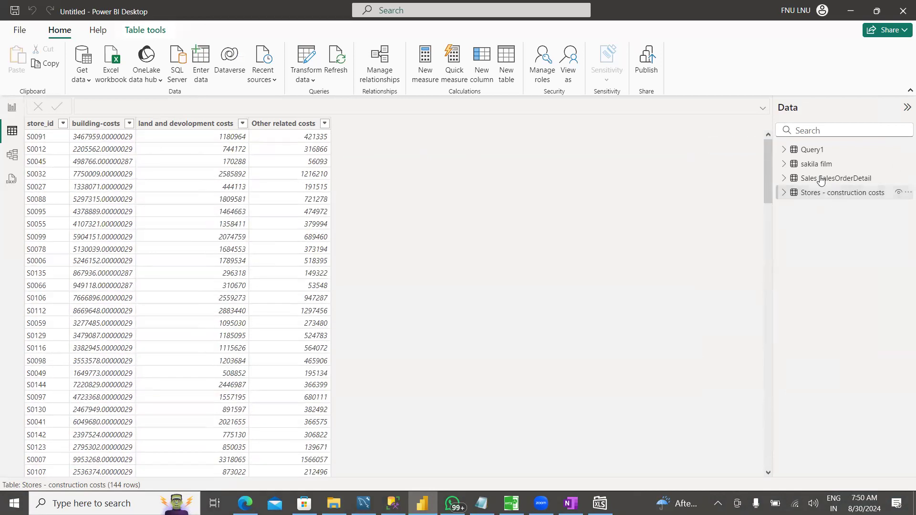
- Refresh the data of the Stores - construction costs table
drag(768, 172, 667, 181)
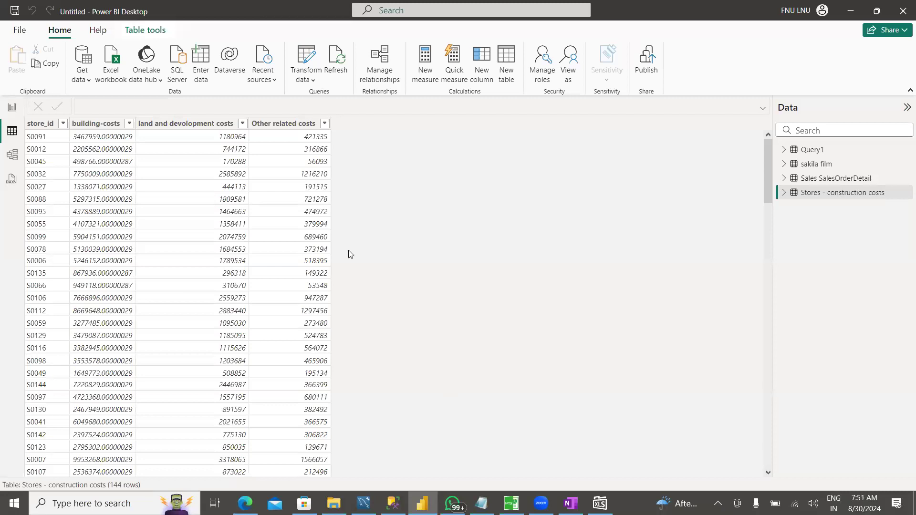
click(903, 195)
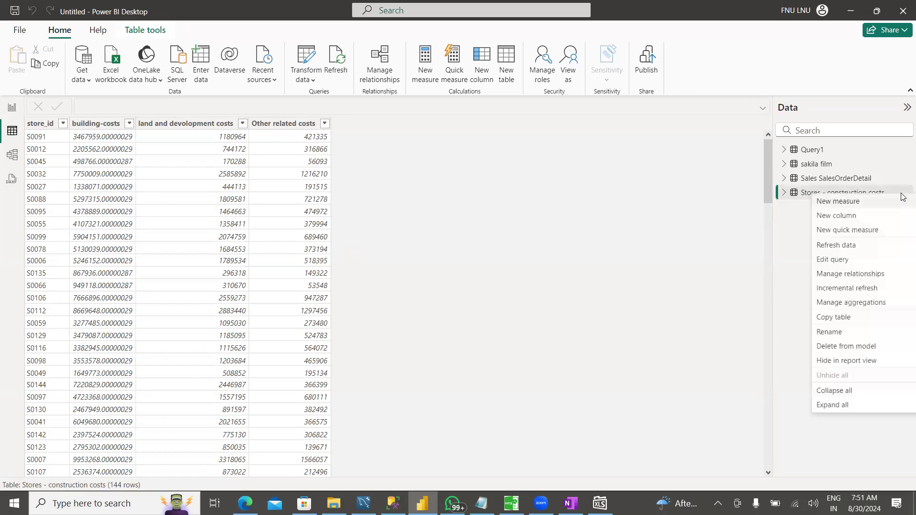
click(843, 245)
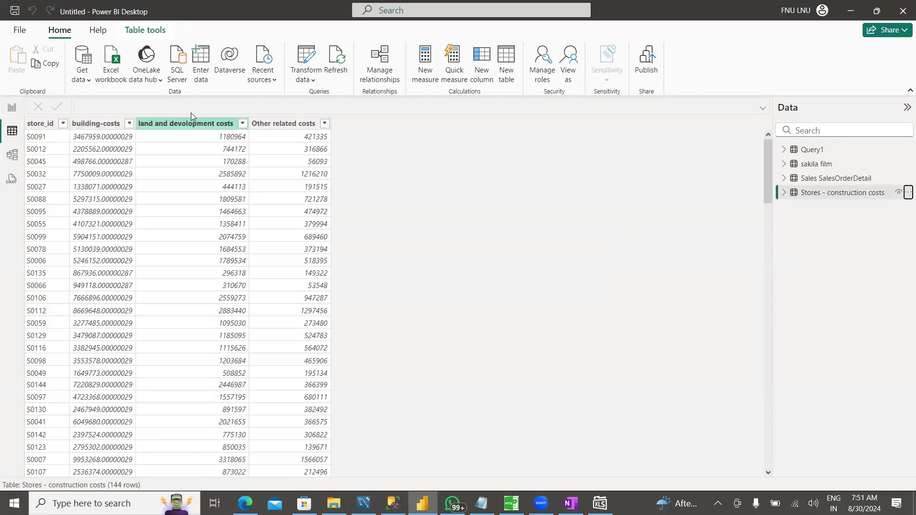
- Open Power Query Editor and check the source path of the store cost workbook in the data source settings
click(308, 67)
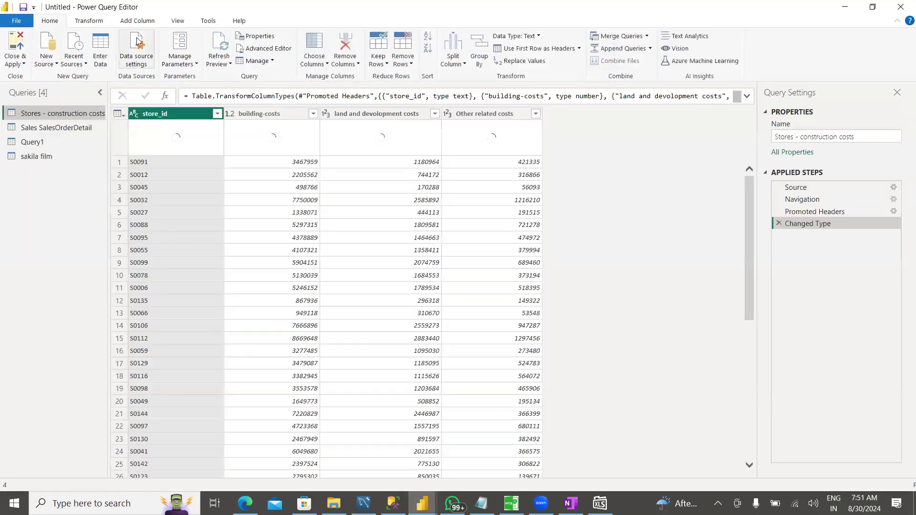
click(50, 60)
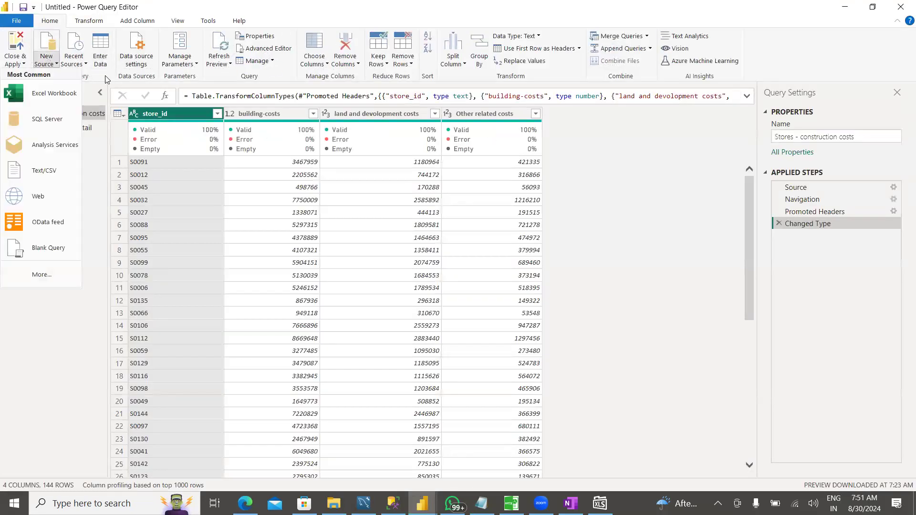
click(634, 300)
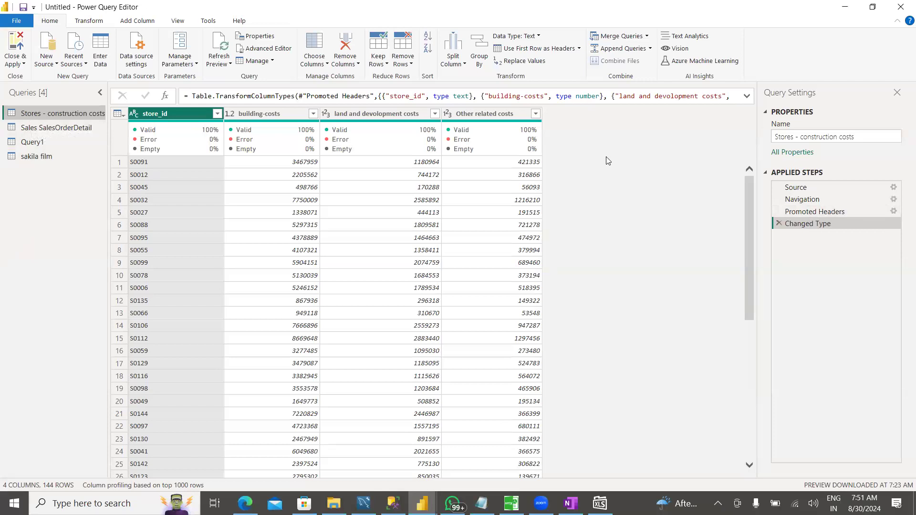
click(138, 52)
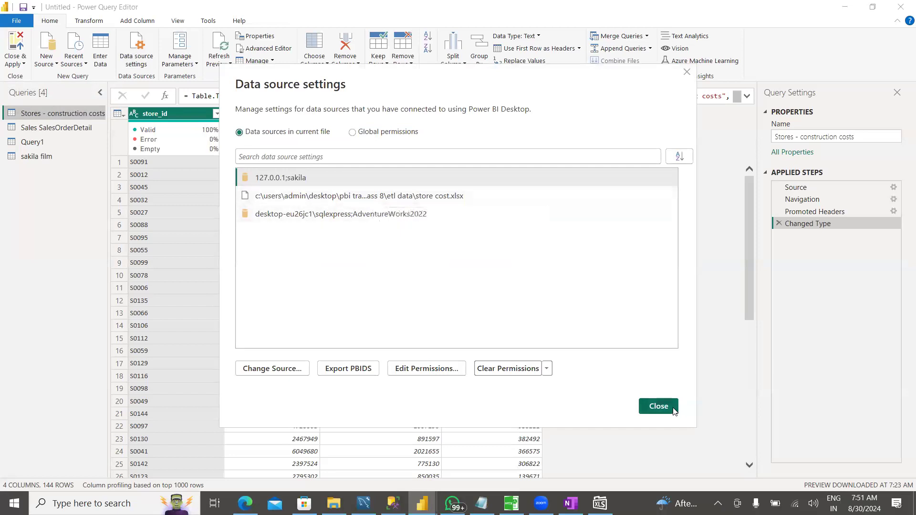
click(658, 406)
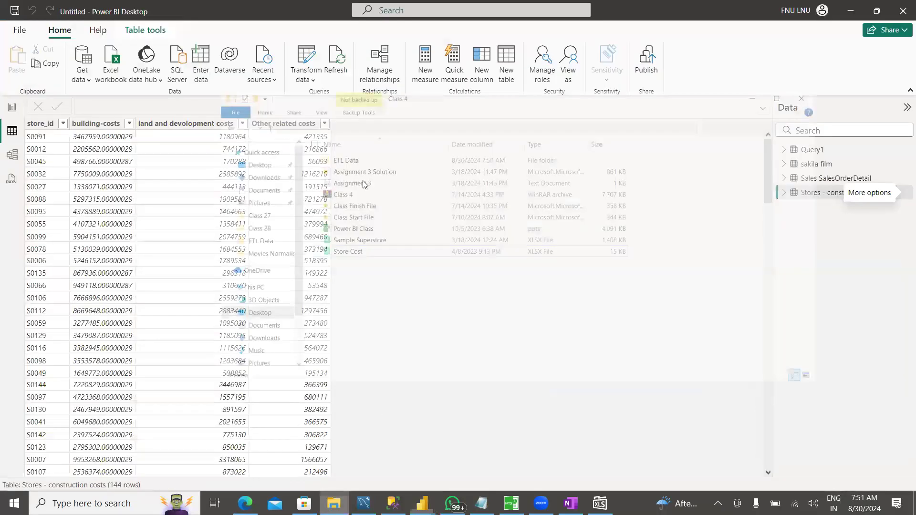
- Move the Store Cost file from Class 8's ETL Data folder up into the Class 8 folder, and minimize the folder window
click(261, 68)
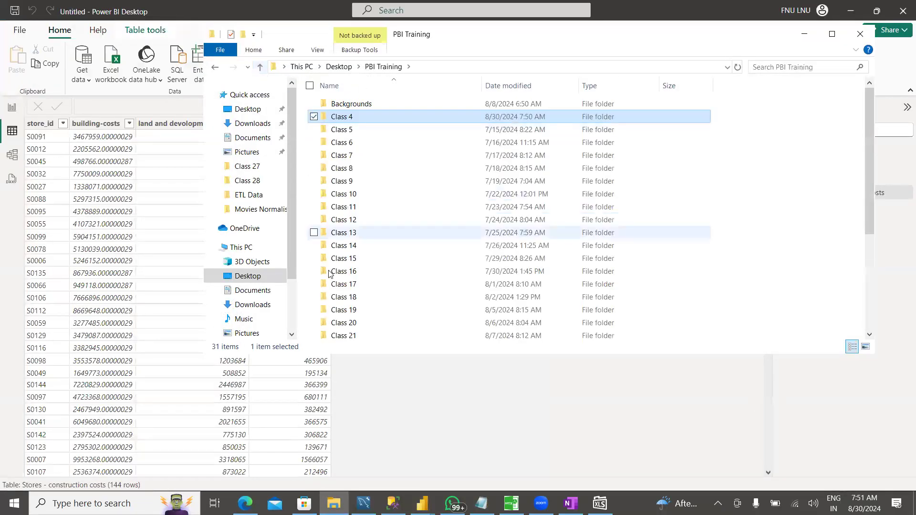
double_click(350, 168)
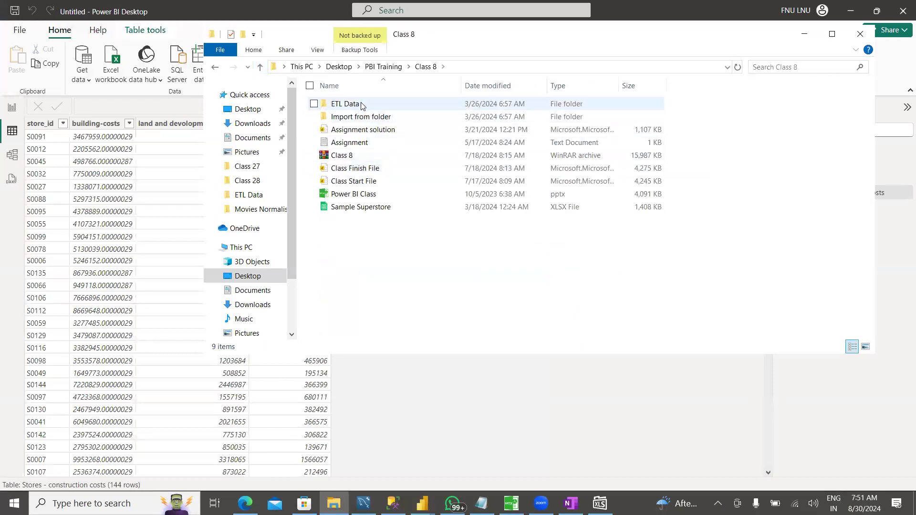
double_click(361, 105)
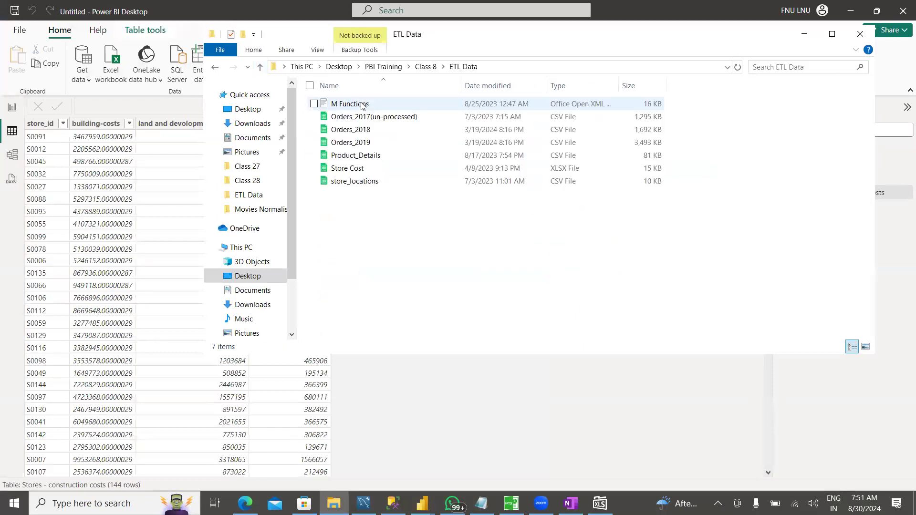
right_click(351, 172)
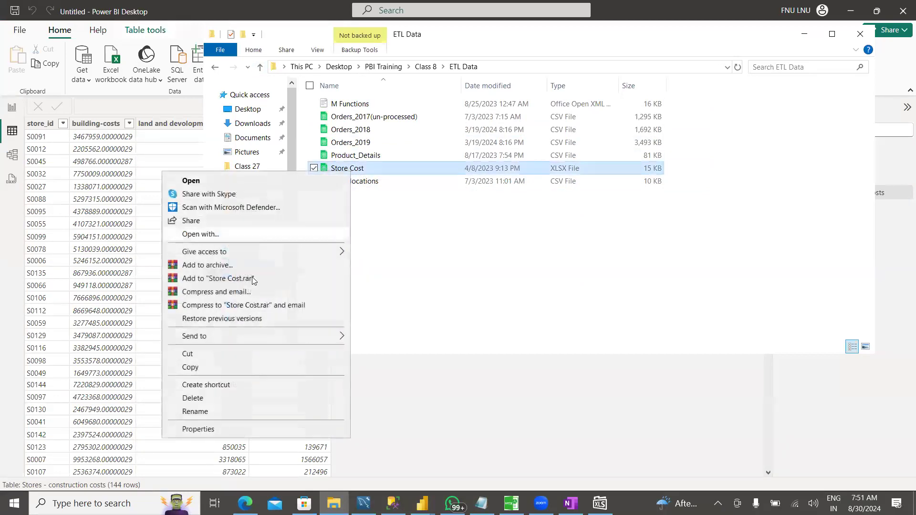
click(208, 357)
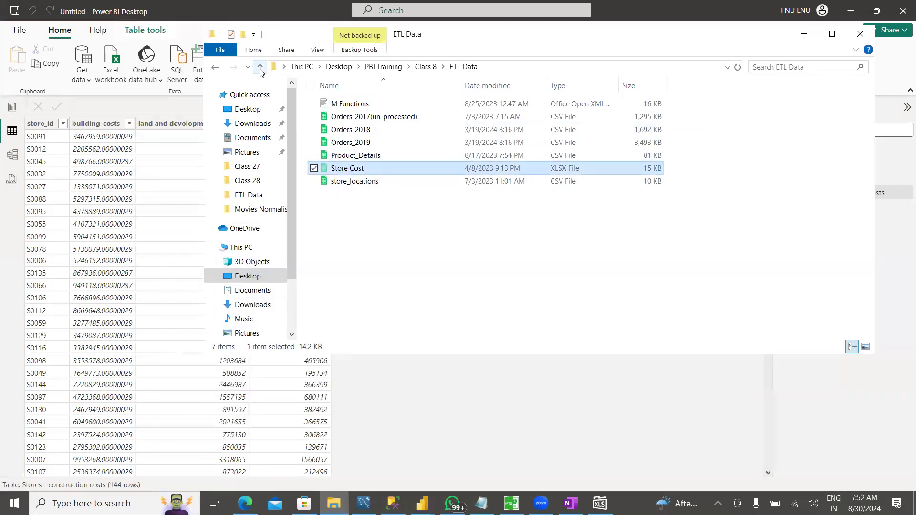
click(260, 66)
right_click(347, 237)
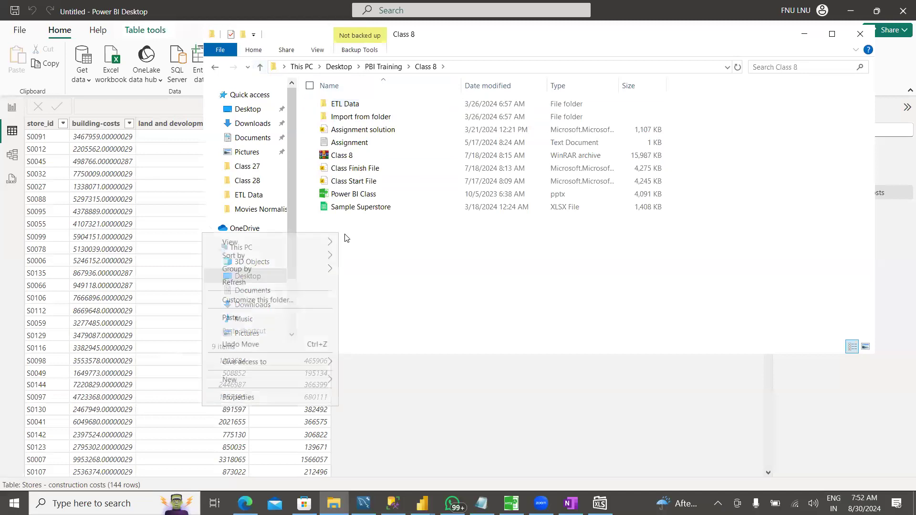
click(260, 318)
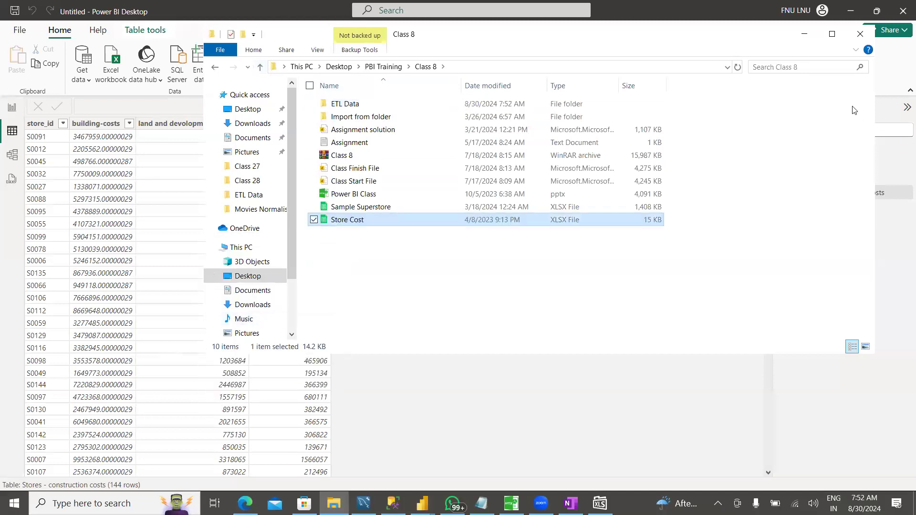
click(805, 36)
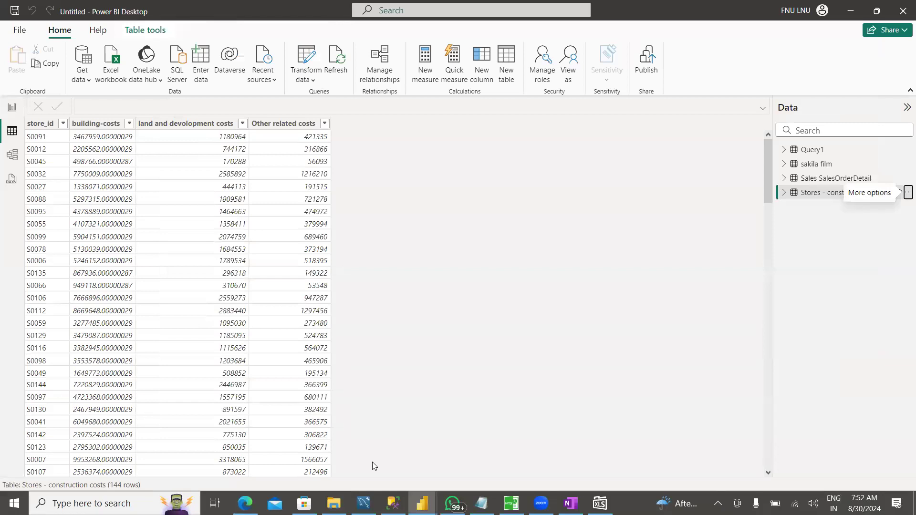
- Close Power Query Editor, try to refresh the Stores - construction costs table from the moved file, and dismiss the refresh dialog
mouse_move(422, 503)
click(482, 446)
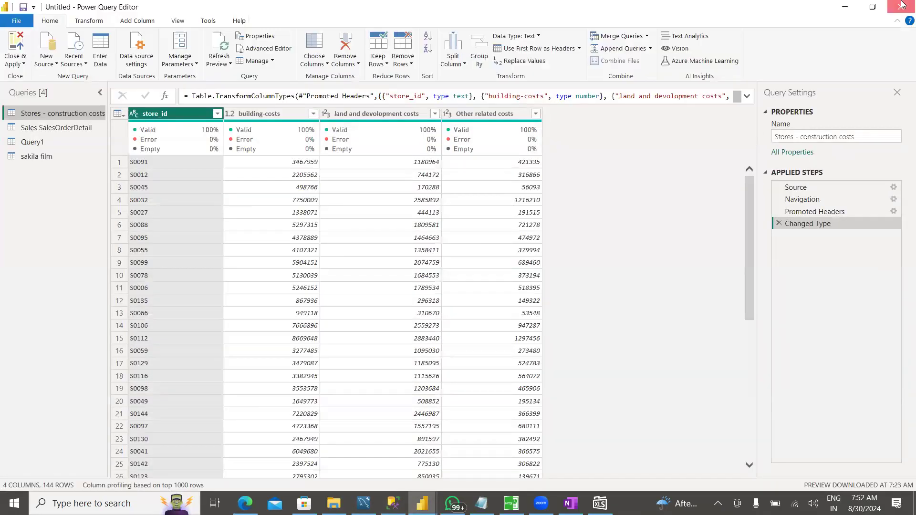
click(902, 5)
click(902, 198)
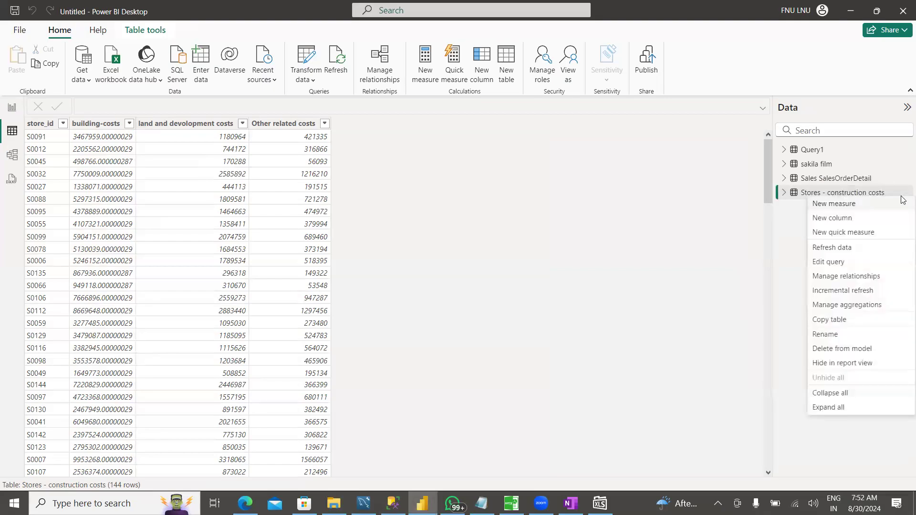
click(846, 248)
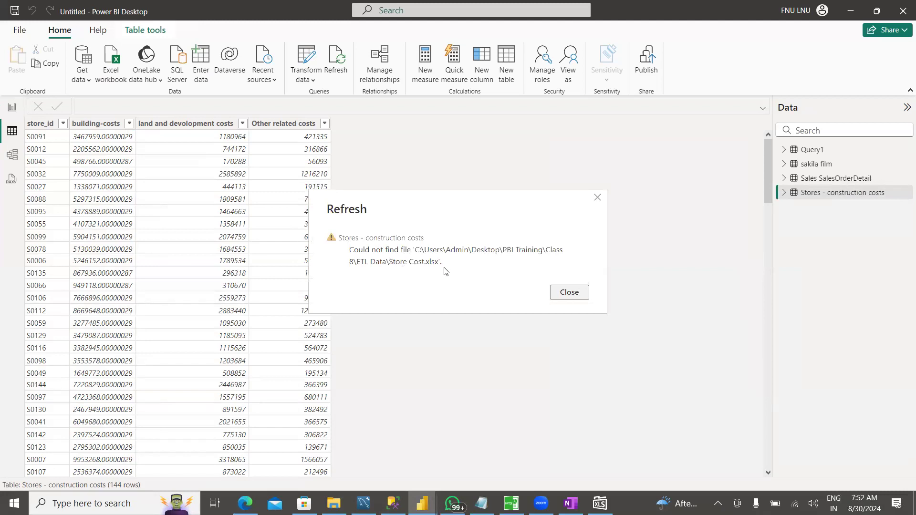
click(569, 293)
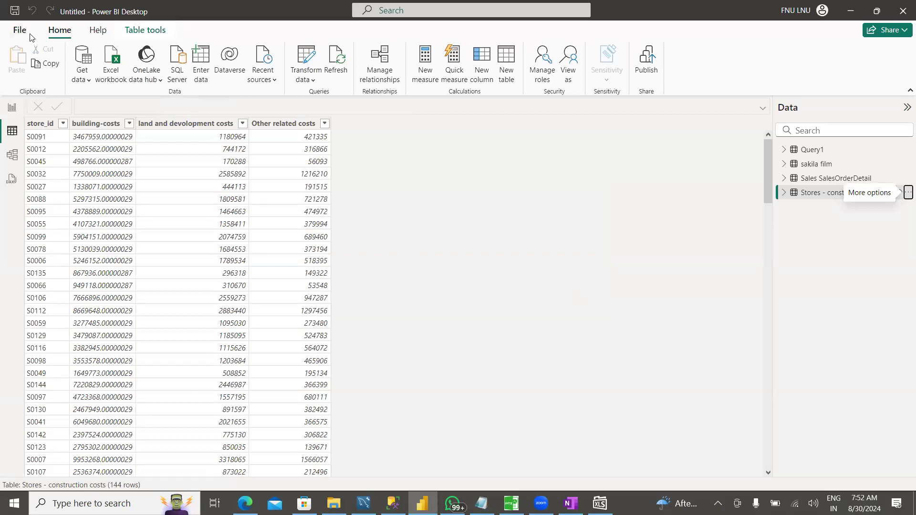
- Change the store cost workbook's data source in Power Query to C:\Users\Admin\Desktop\PBI Training\Class 8\Store Cost.xlsx
click(310, 58)
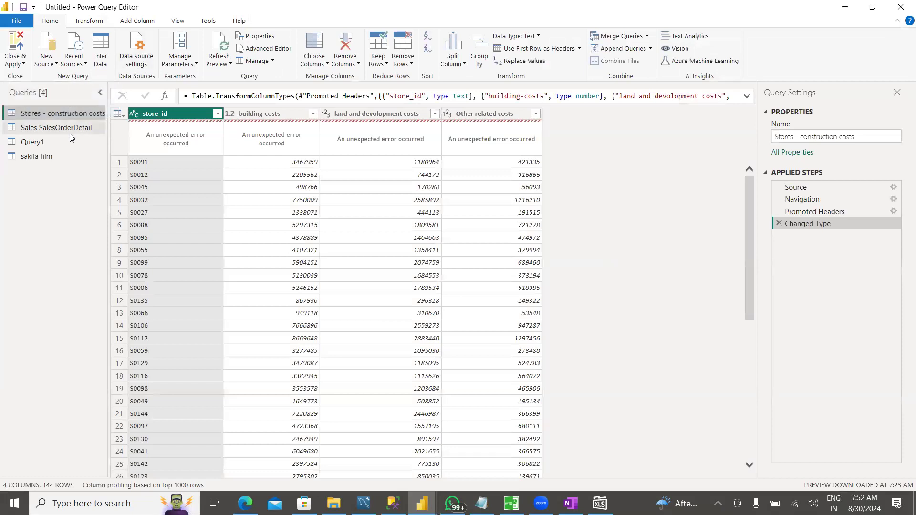
click(142, 49)
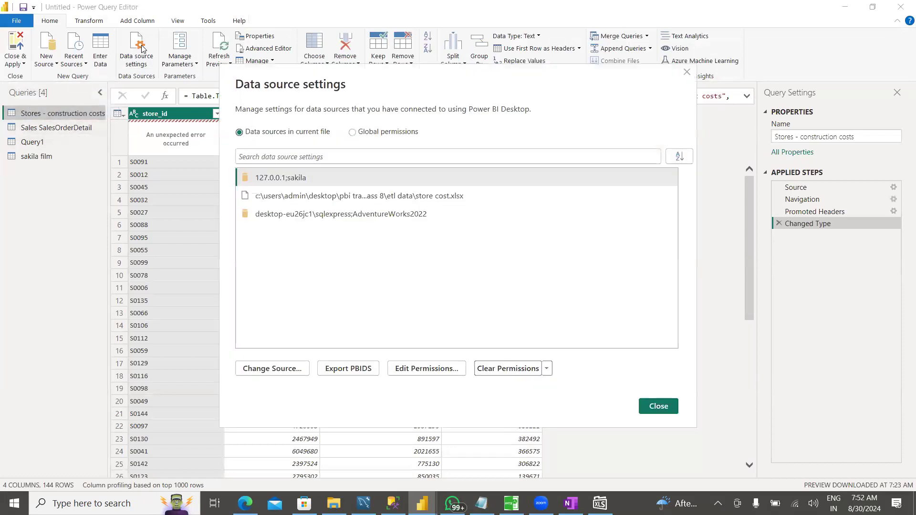
click(346, 198)
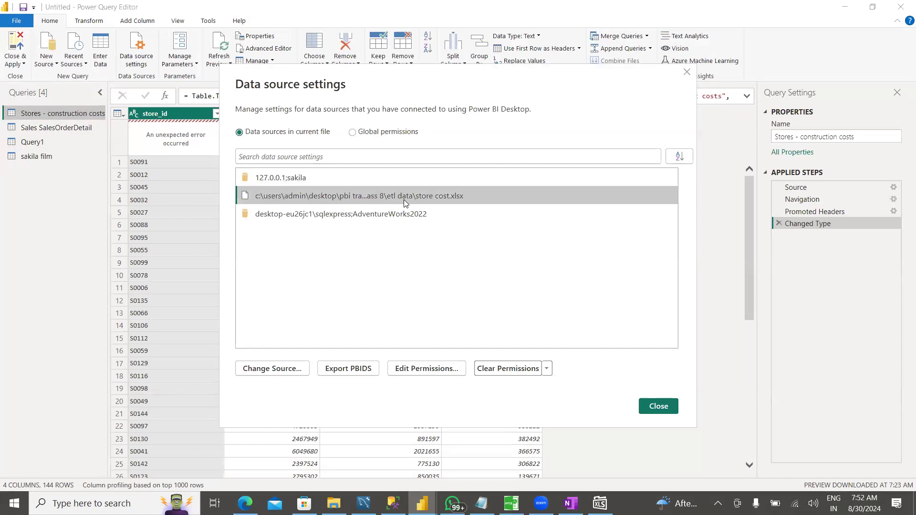
click(283, 370)
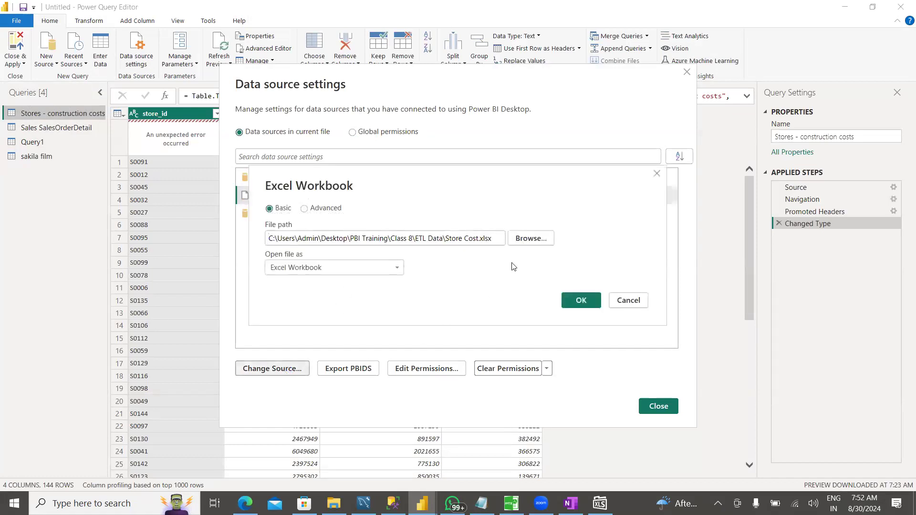
click(519, 243)
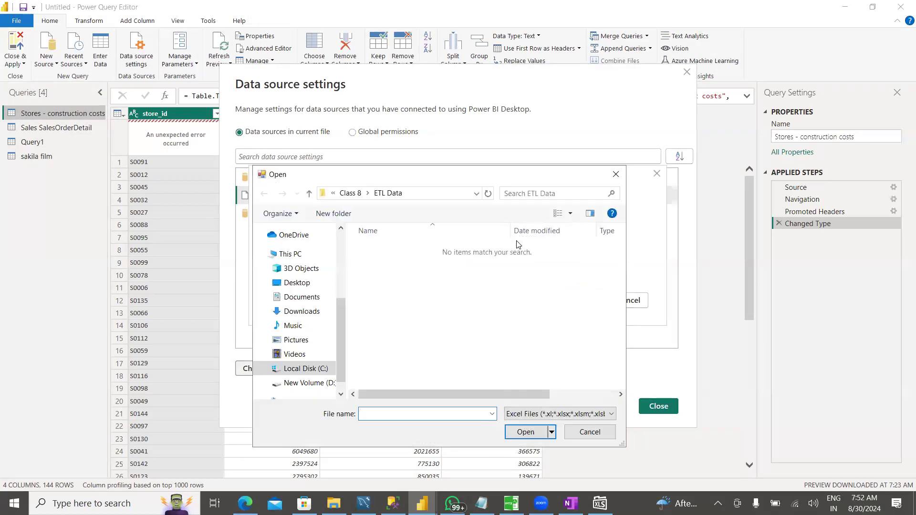
click(309, 193)
click(392, 290)
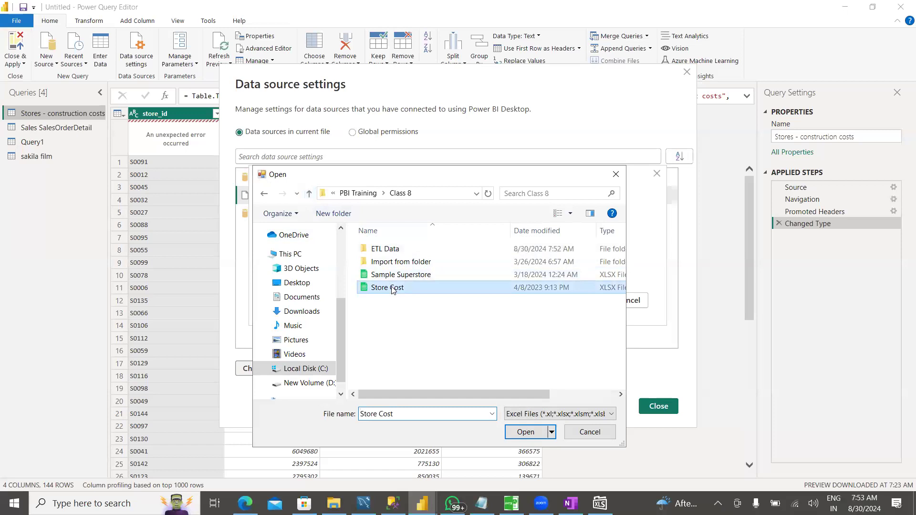
click(524, 433)
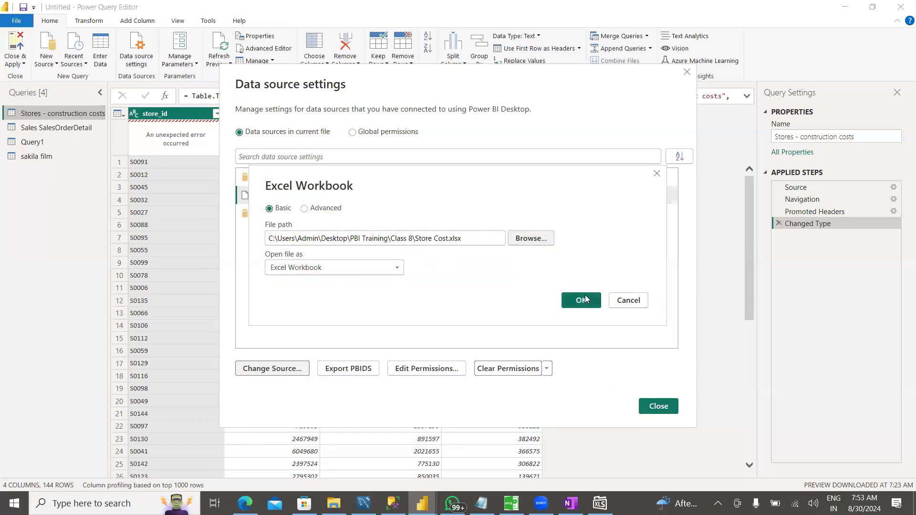
click(582, 301)
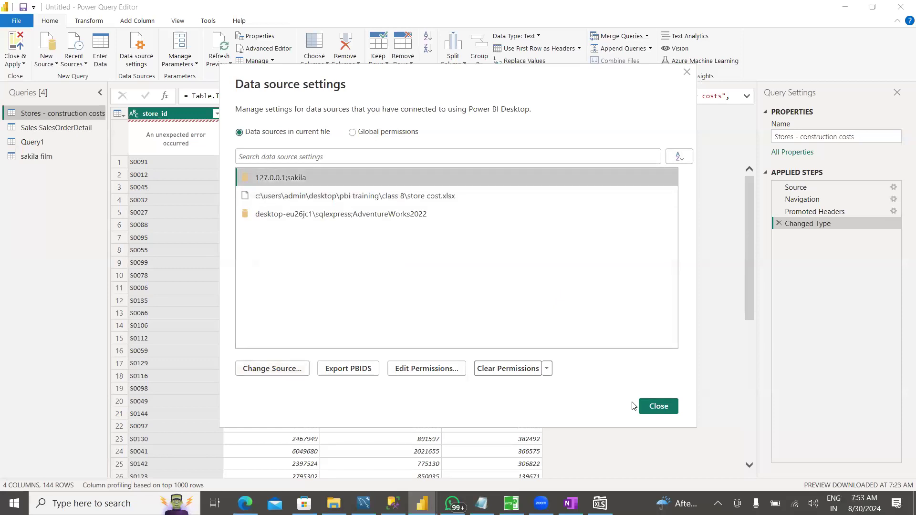
click(651, 406)
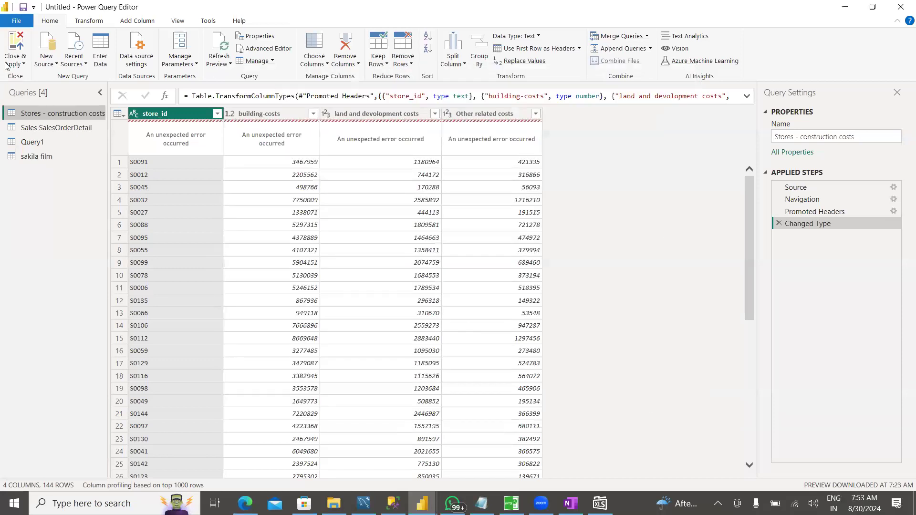
- Close and apply the Power Query changes, and refresh the Stores - construction costs table from its new source
click(15, 44)
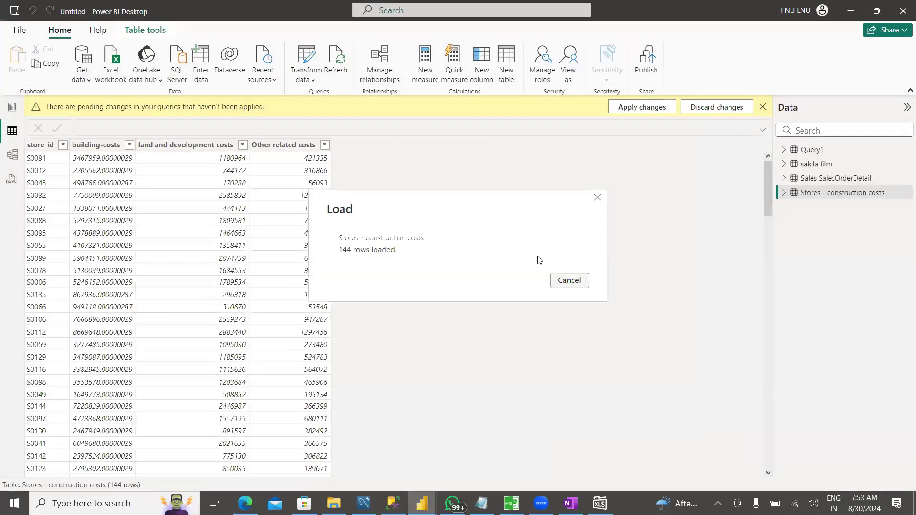
click(905, 194)
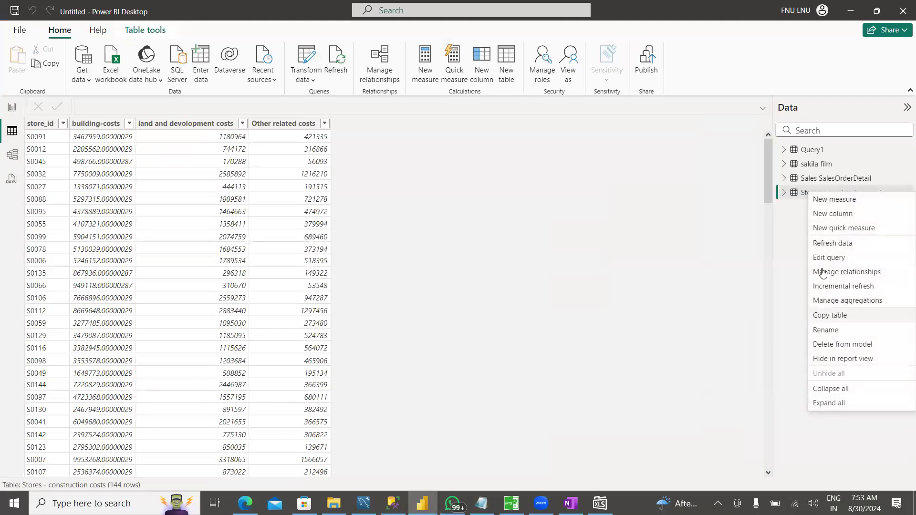
click(827, 245)
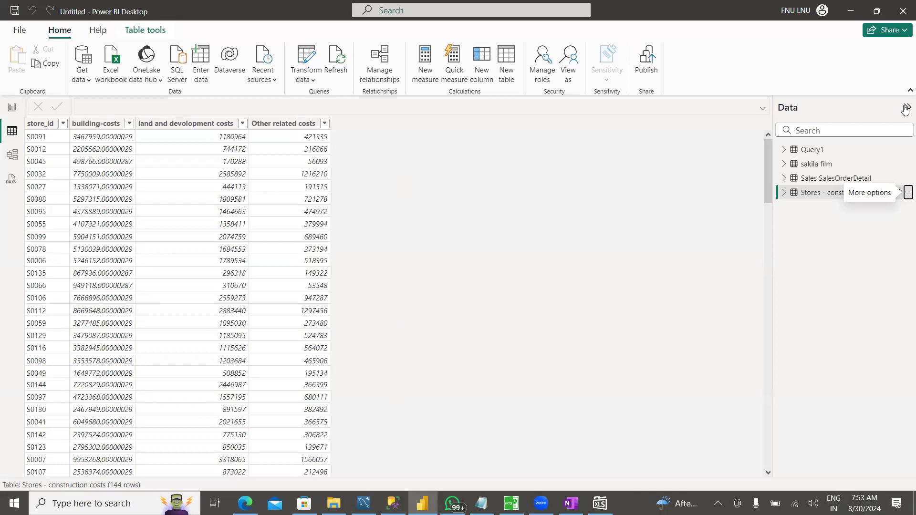
- Close the current report without saving, relaunch Power BI Desktop, and start a blank report
click(903, 11)
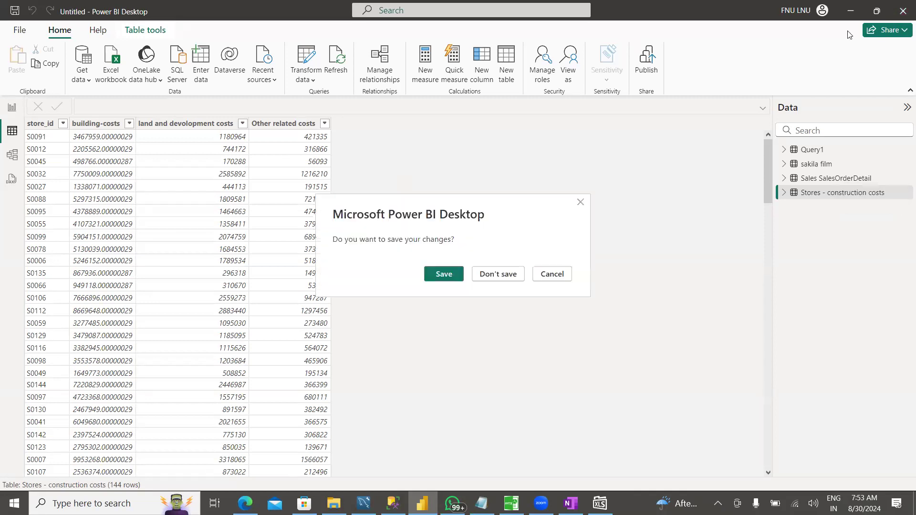
click(483, 274)
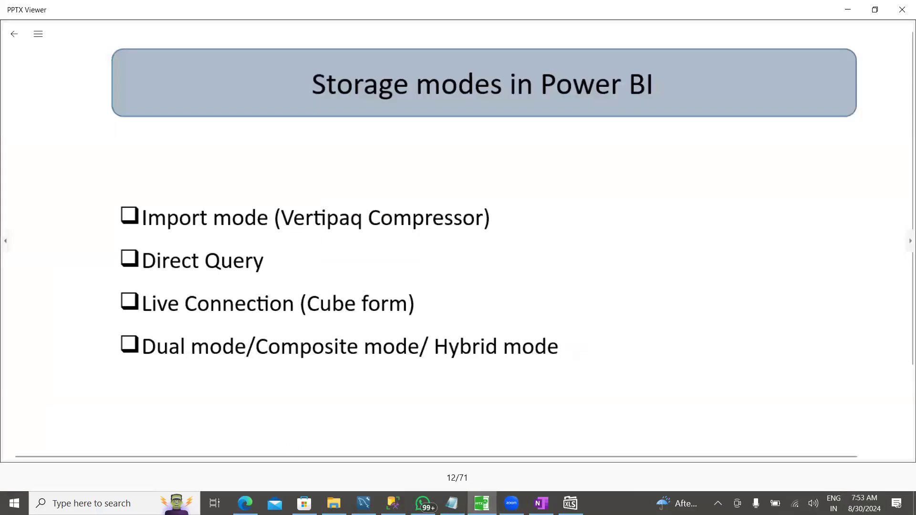
click(107, 501)
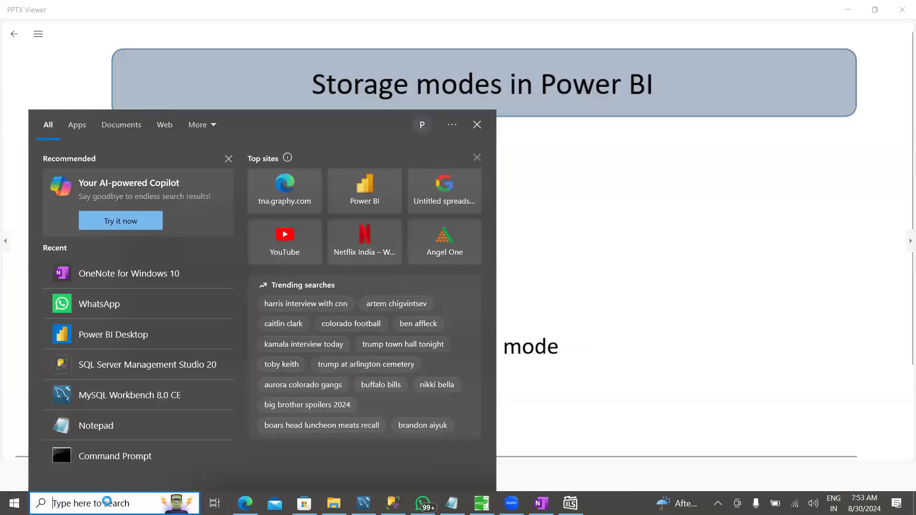
text(pbi)
key(Return)
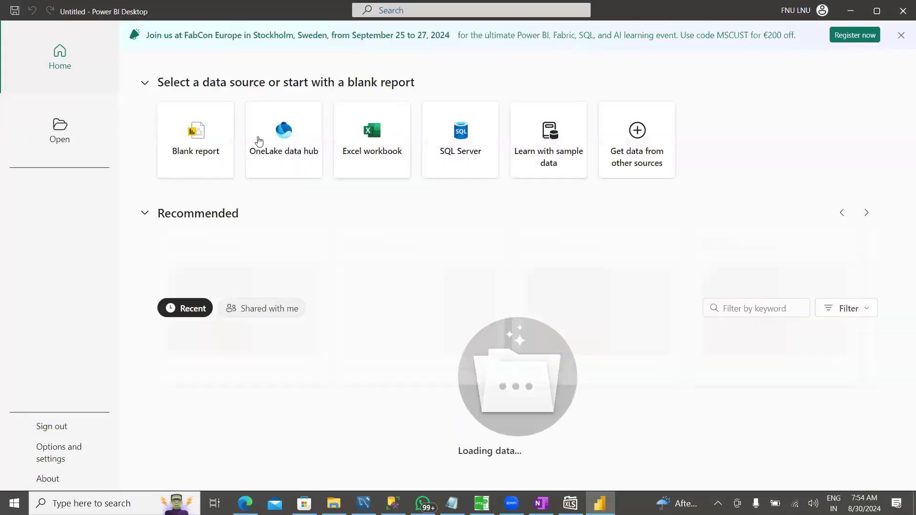
click(212, 142)
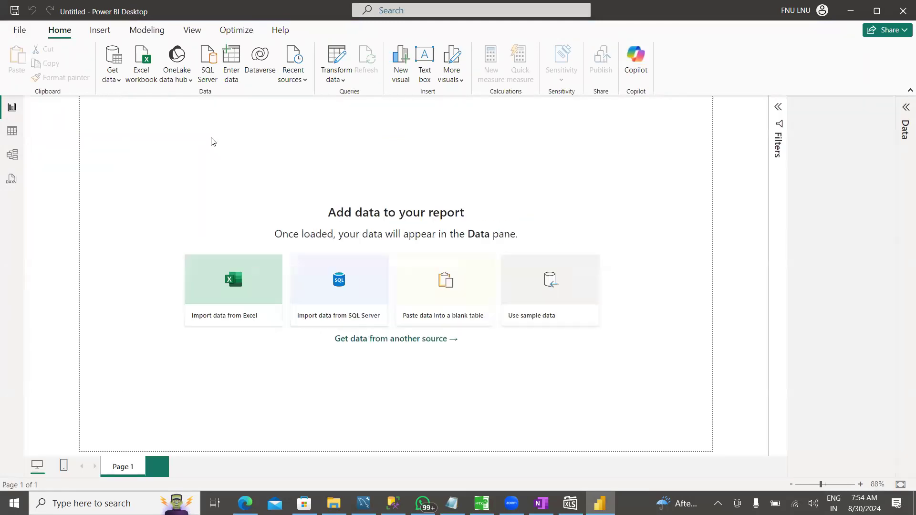
- Start a SQL Server database connection and enter the server DESKTOP-EU26JC1\SQLEXPRESS, copied from the SQL Server Name note in OneNote
click(108, 78)
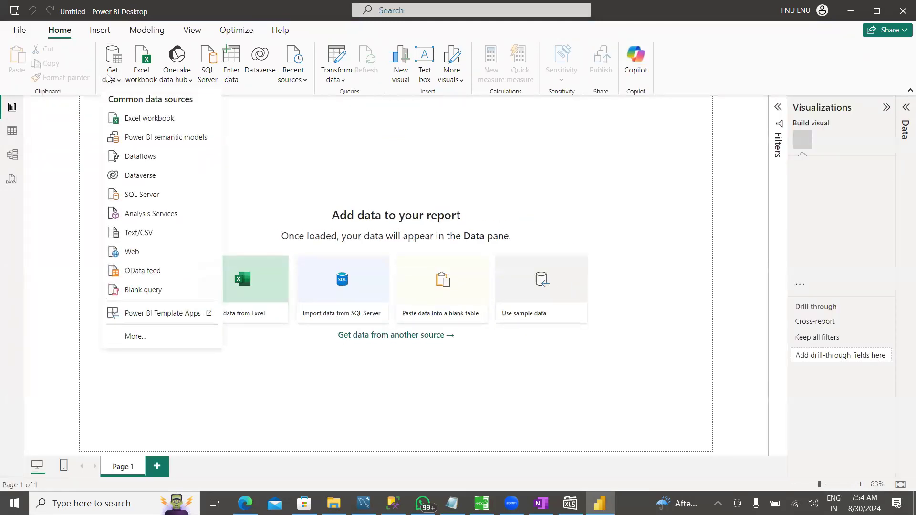
click(145, 197)
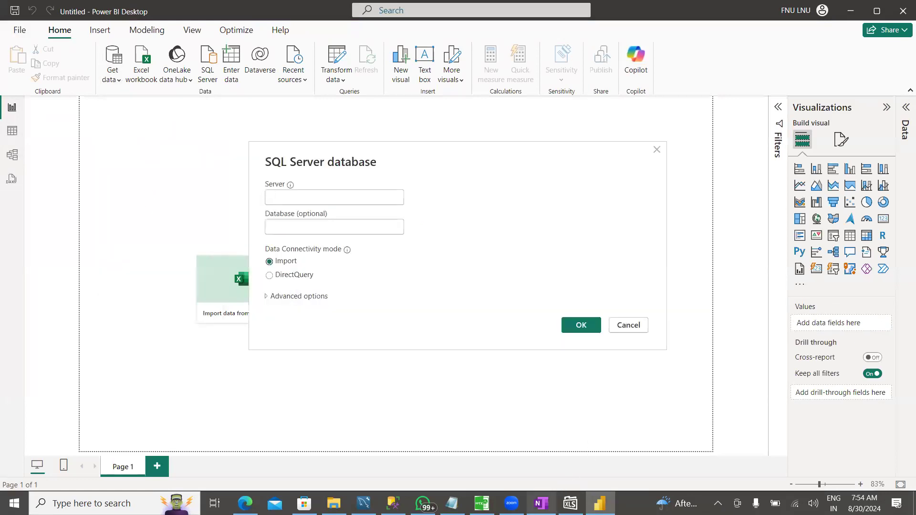
click(541, 503)
drag(434, 137, 320, 136)
key(ctrl+c)
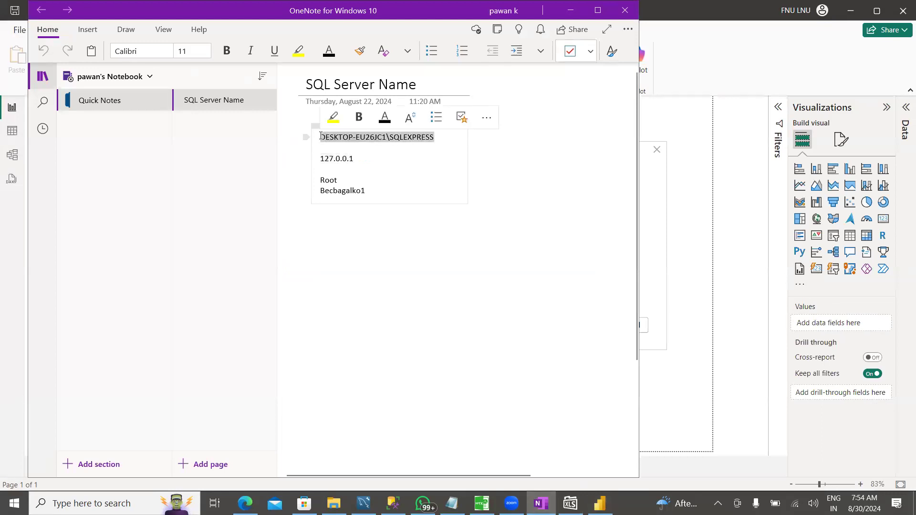
click(570, 10)
click(292, 195)
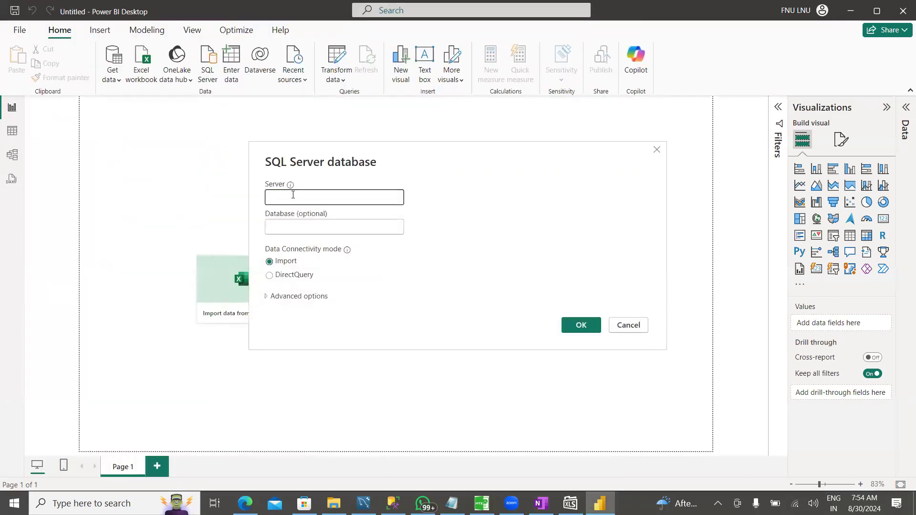
key(ctrl+v)
- Set the database to AdventureWorks2022 with DirectQuery as the data connectivity mode, and connect
click(305, 231)
text(Adve)
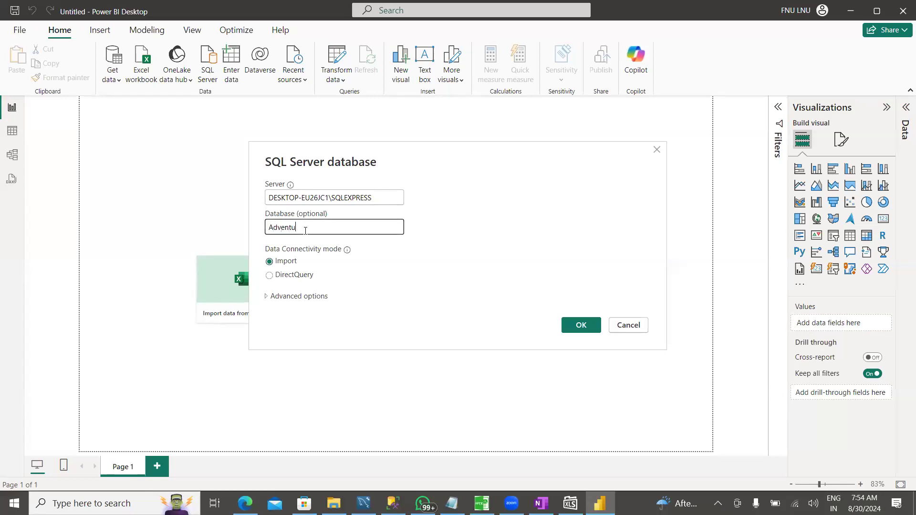
text(ntureWorks2022)
click(281, 277)
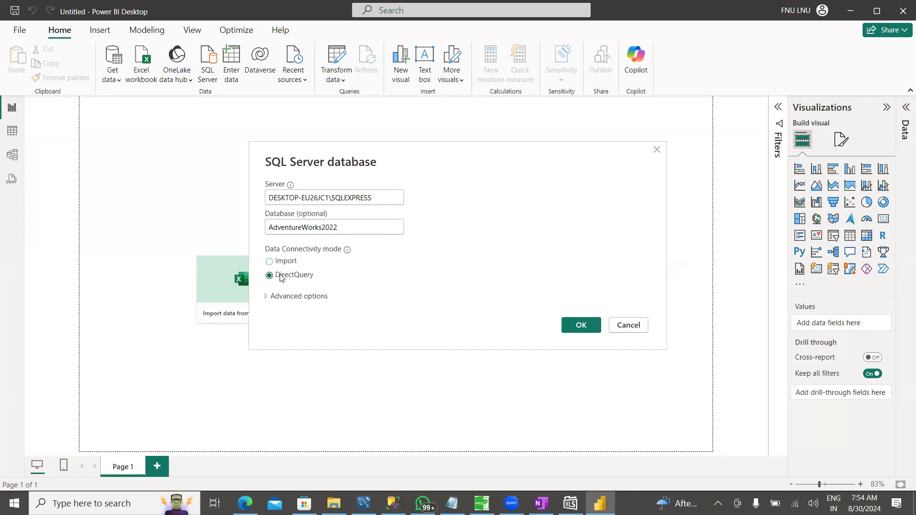
click(581, 326)
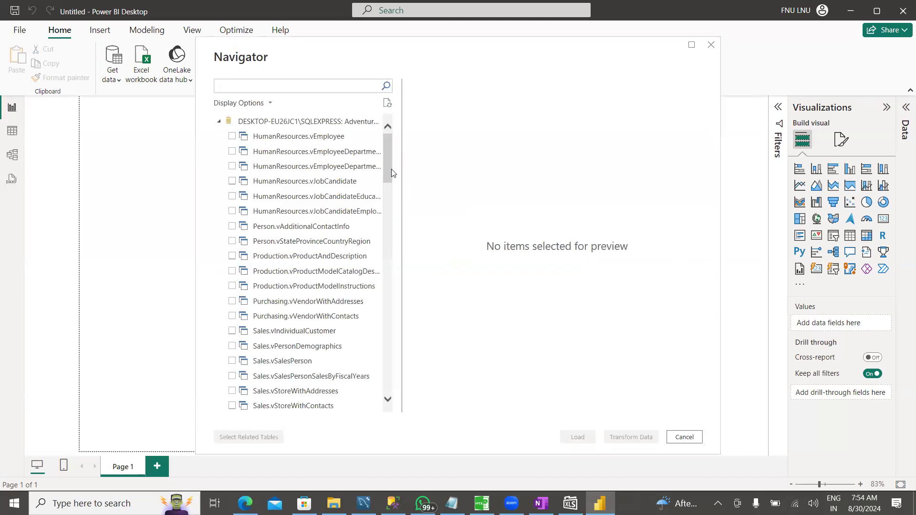
- Load the Sales.SalesOrderDetail table from the AdventureWorks2022 database into the report
drag(389, 162, 390, 340)
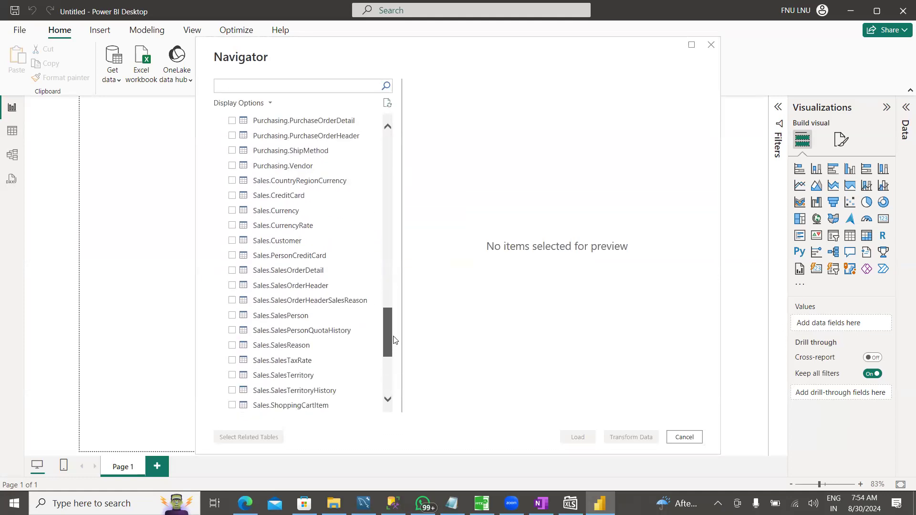
click(232, 271)
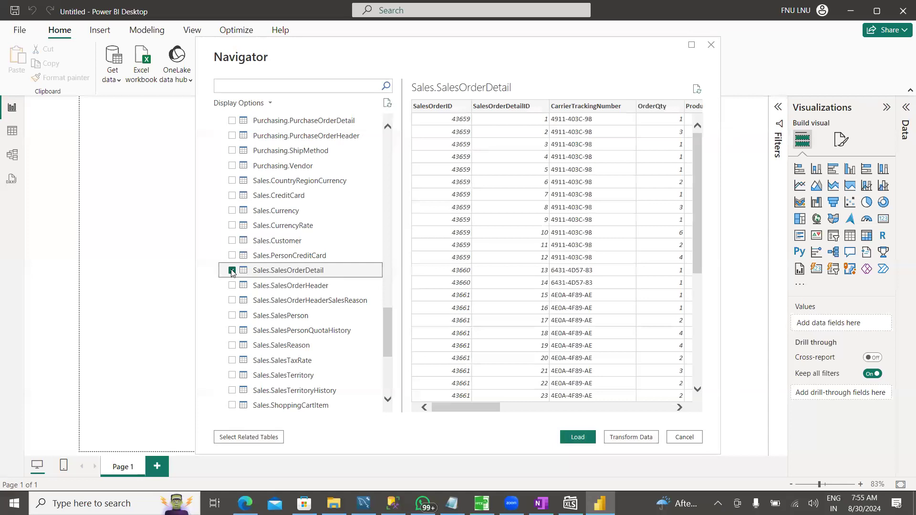
click(578, 437)
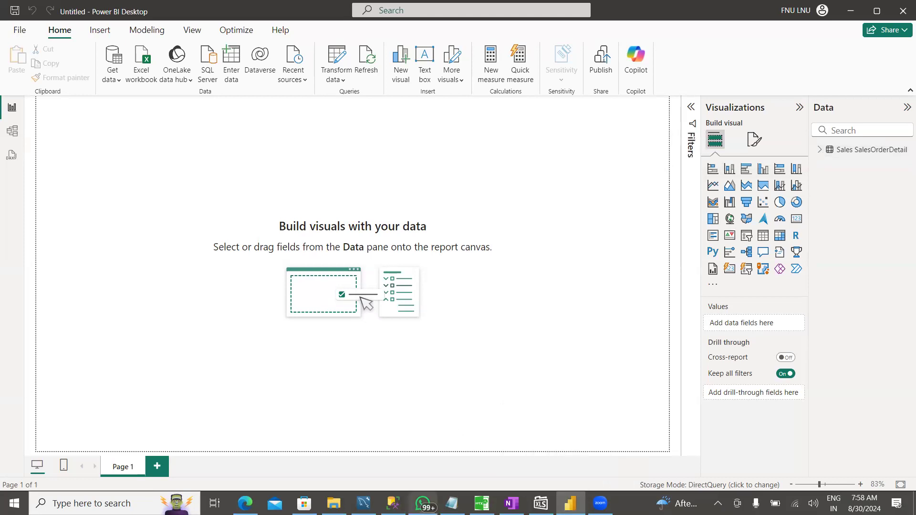
- Switch to PPTX Viewer, review slide 13 comparing Import and DirectQuery storage modes, and return to Power BI Desktop
mouse_move(423, 503)
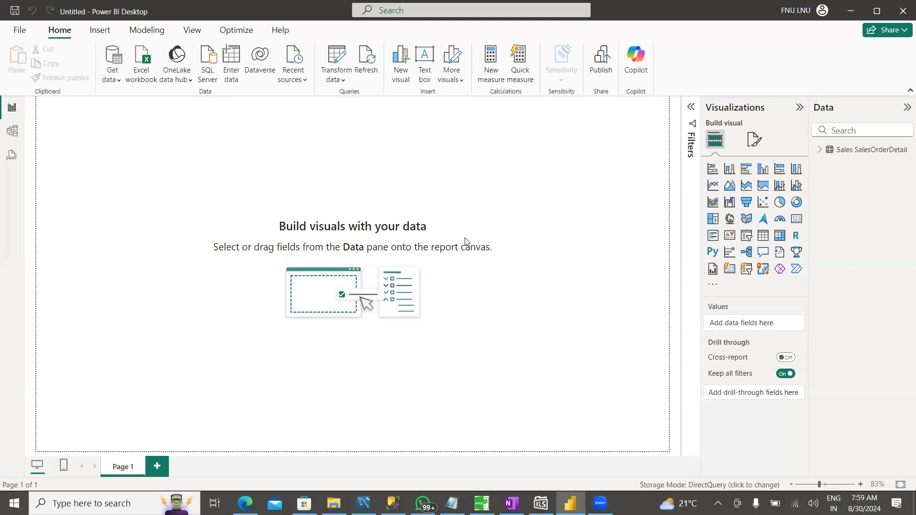
click(481, 503)
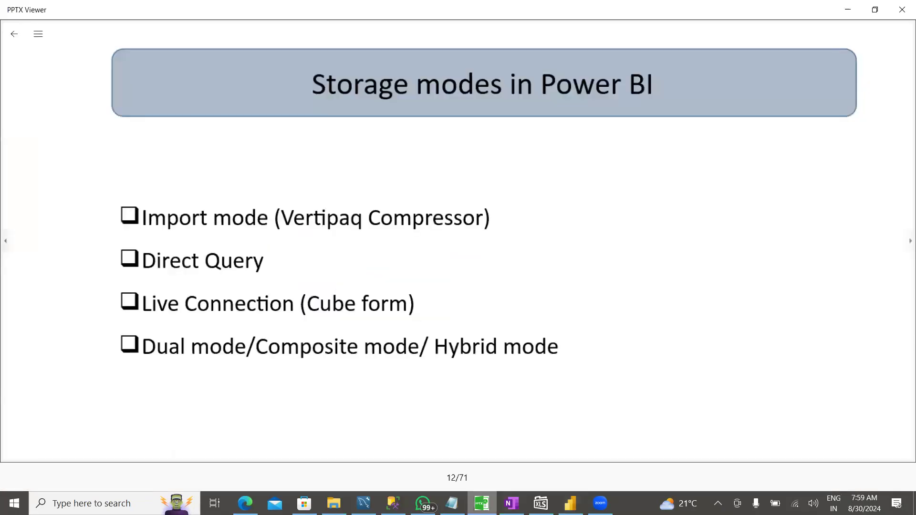
key(Right)
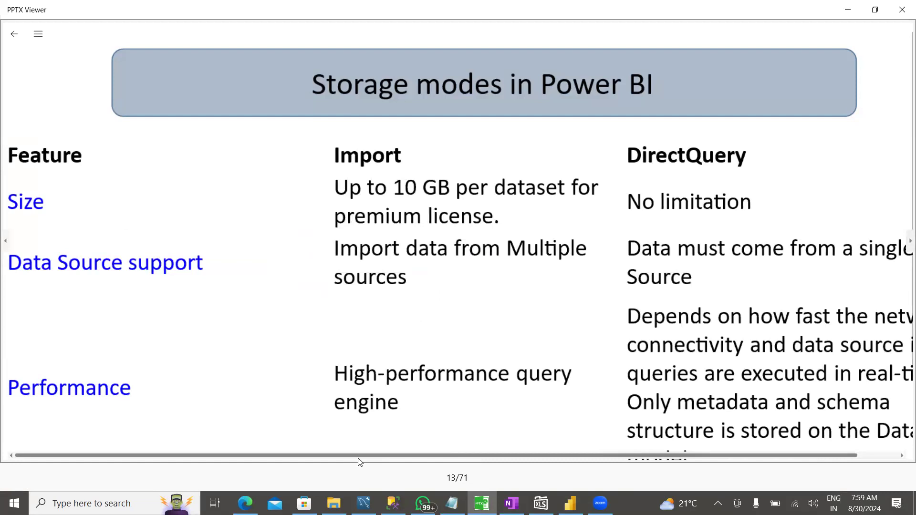
scroll(507, 307, down, 2)
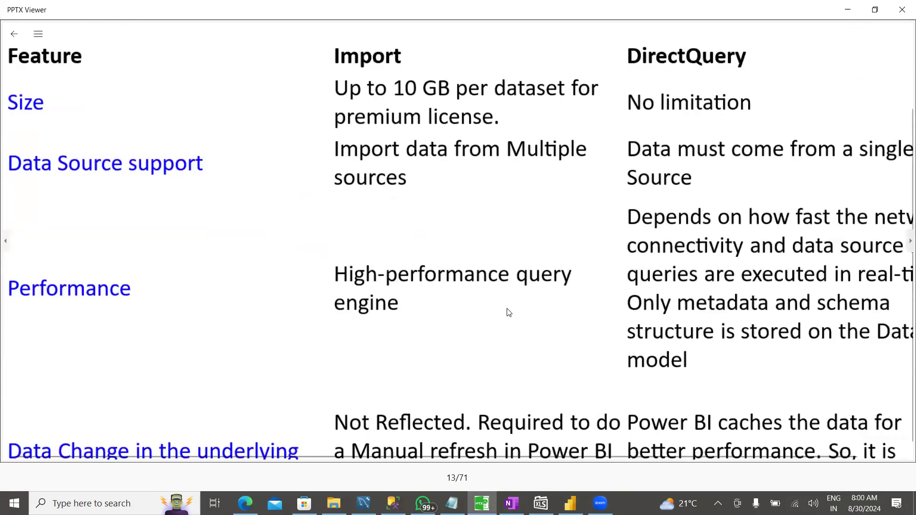
scroll(508, 373, up, 2)
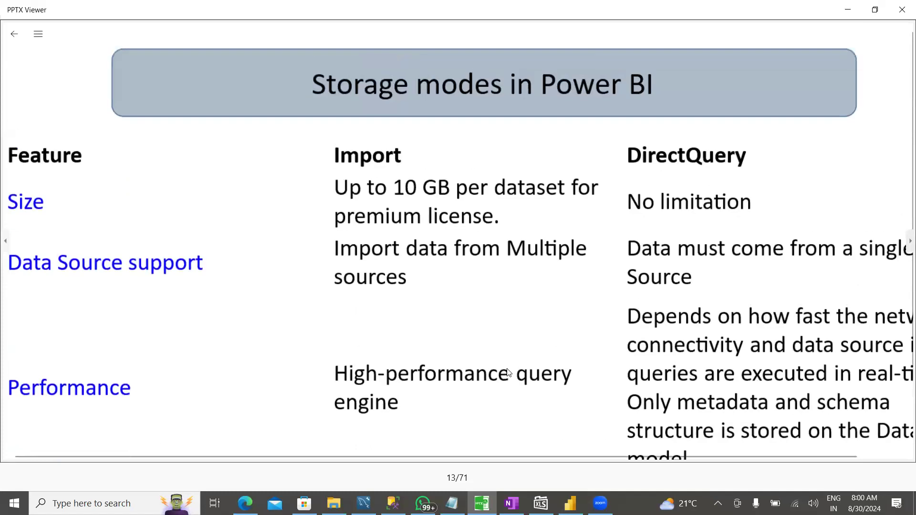
click(848, 14)
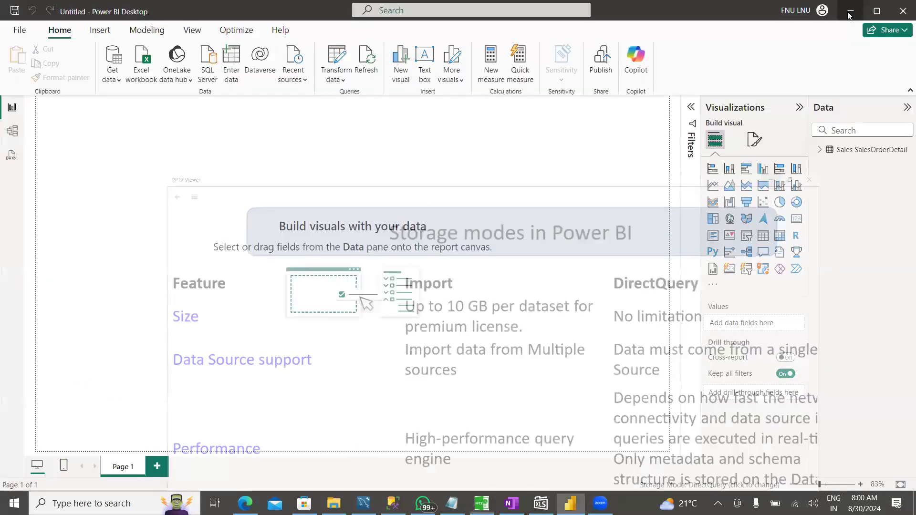